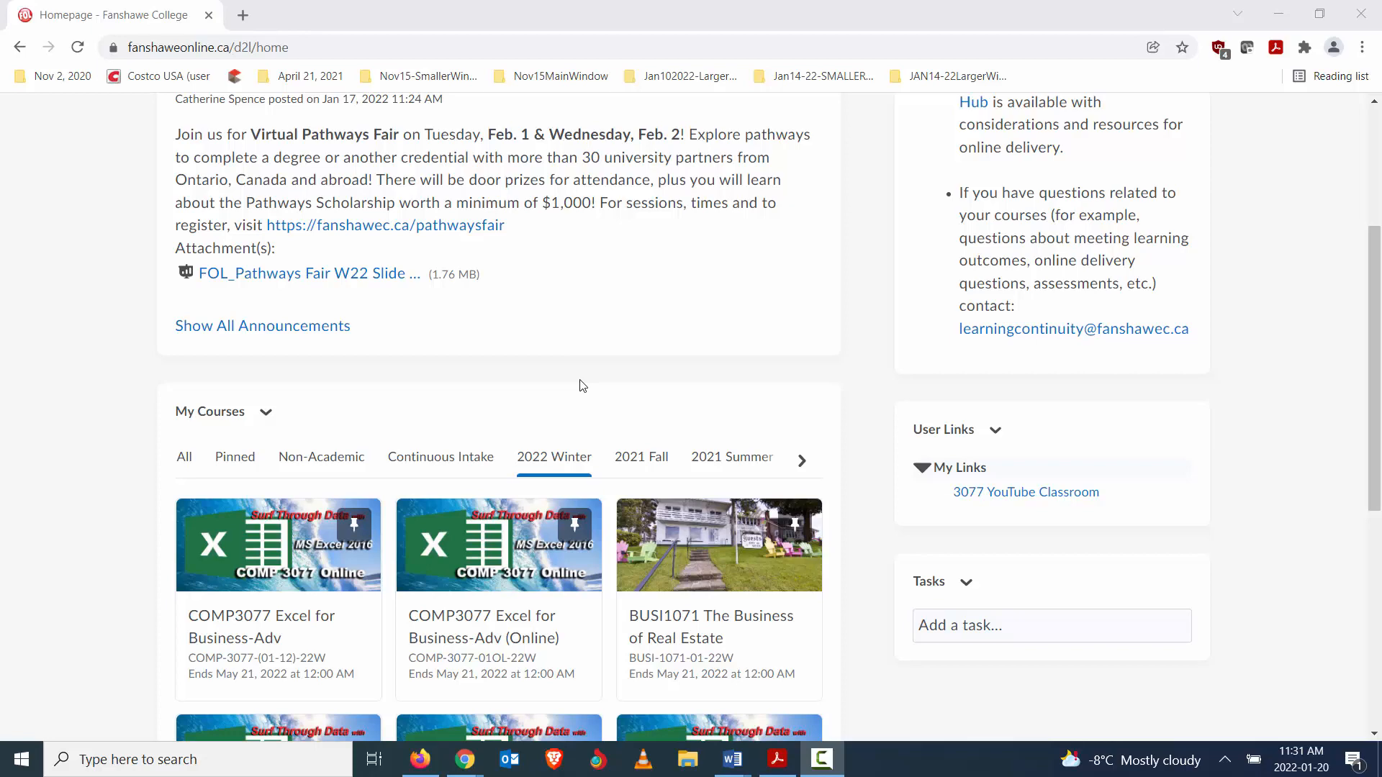
scroll(568, 378, up, 4)
scroll(581, 418, down, 3)
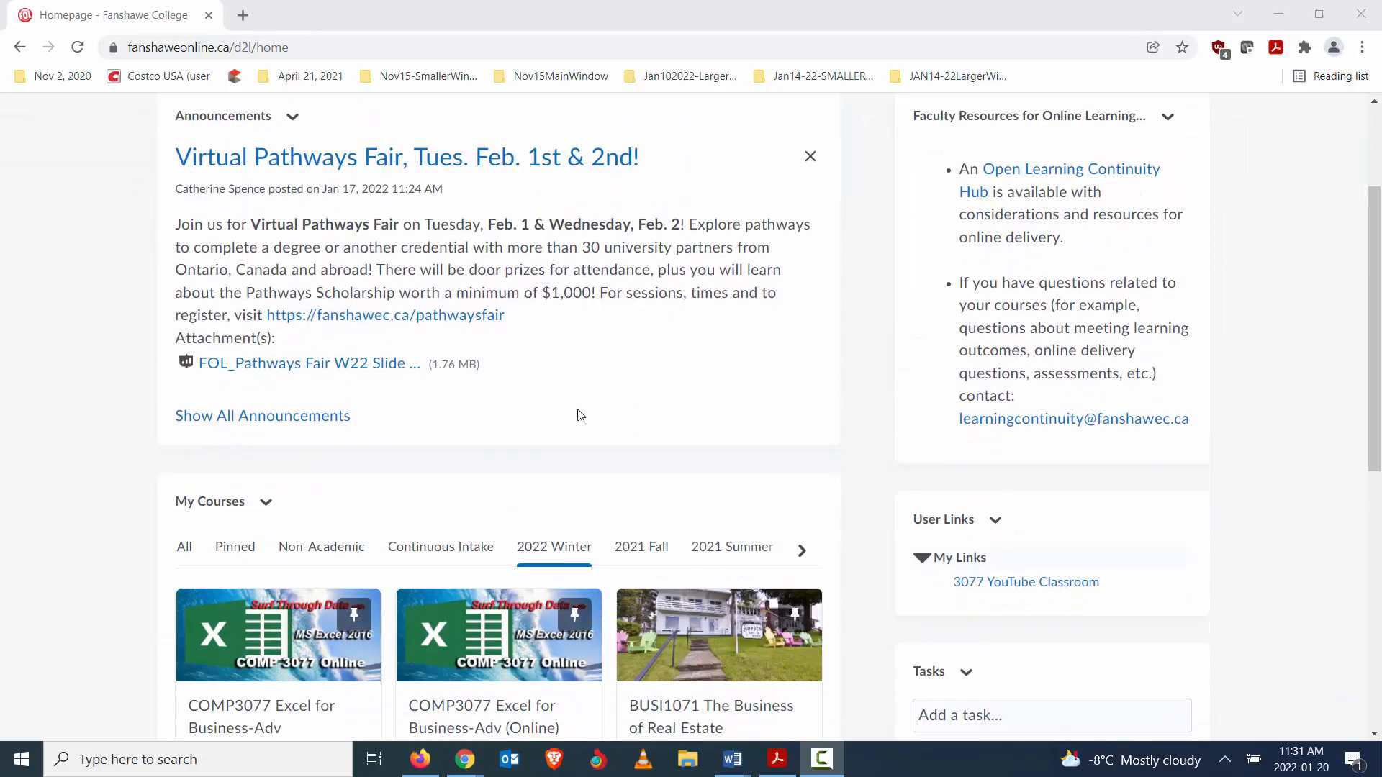
scroll(575, 432, down, 1)
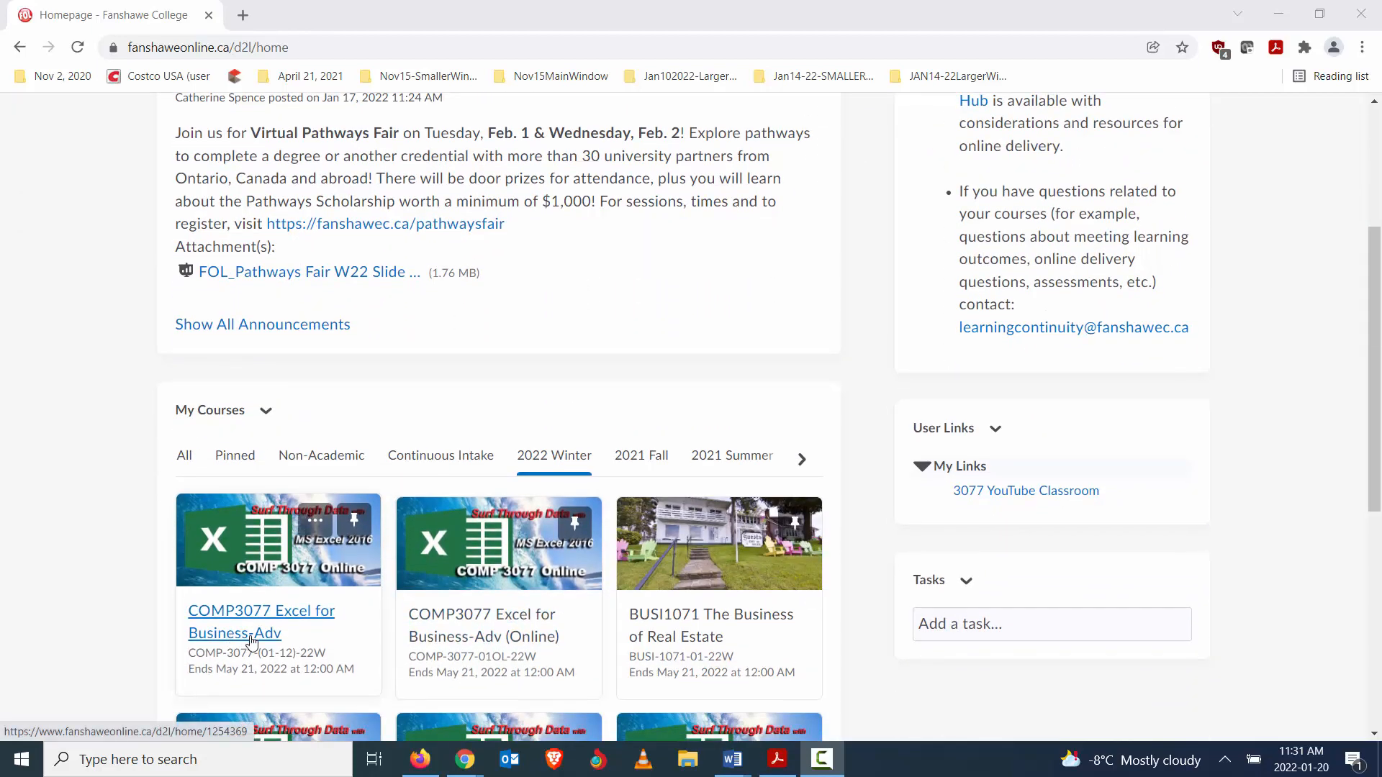
scroll(250, 640, down, 2)
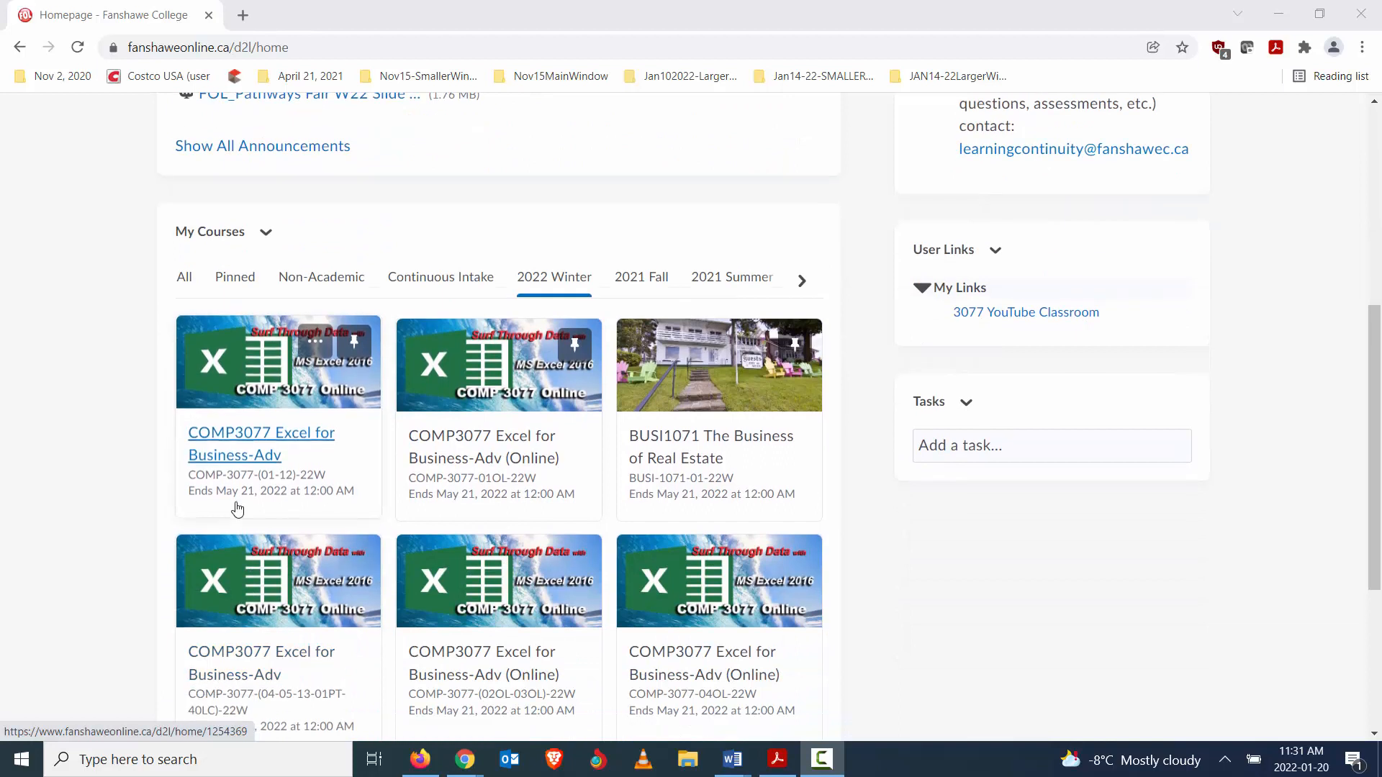
click(253, 463)
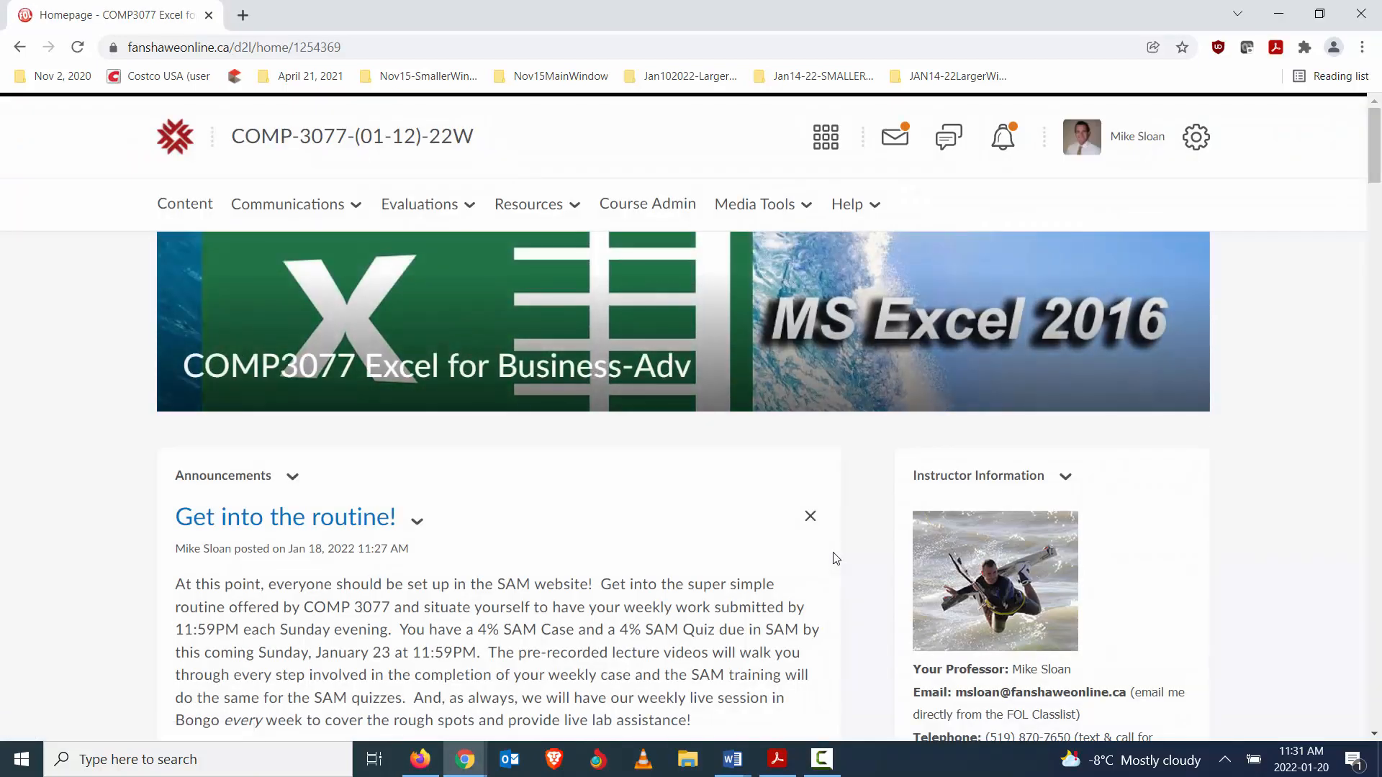
- Open the Virtual Classroom of the course
scroll(791, 432, down, 3)
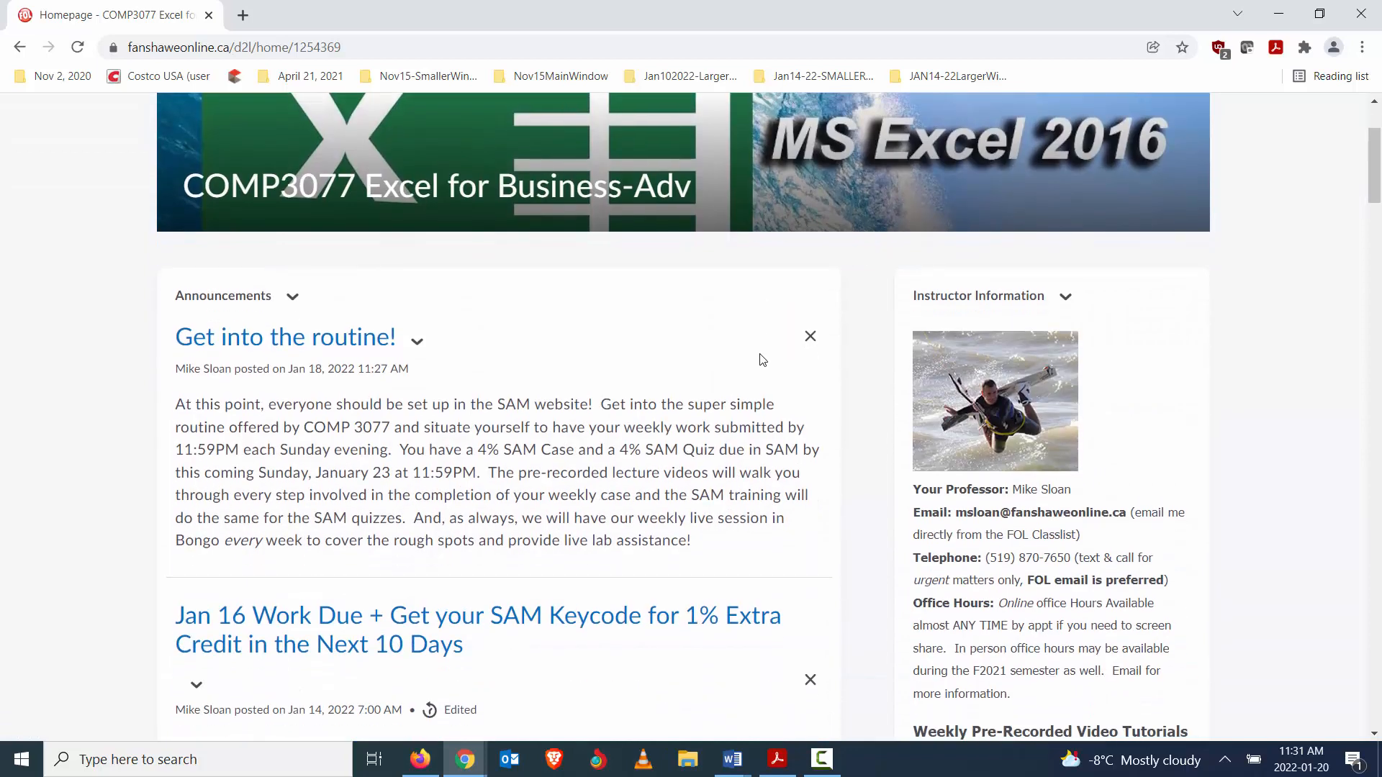
scroll(762, 357, up, 3)
click(806, 208)
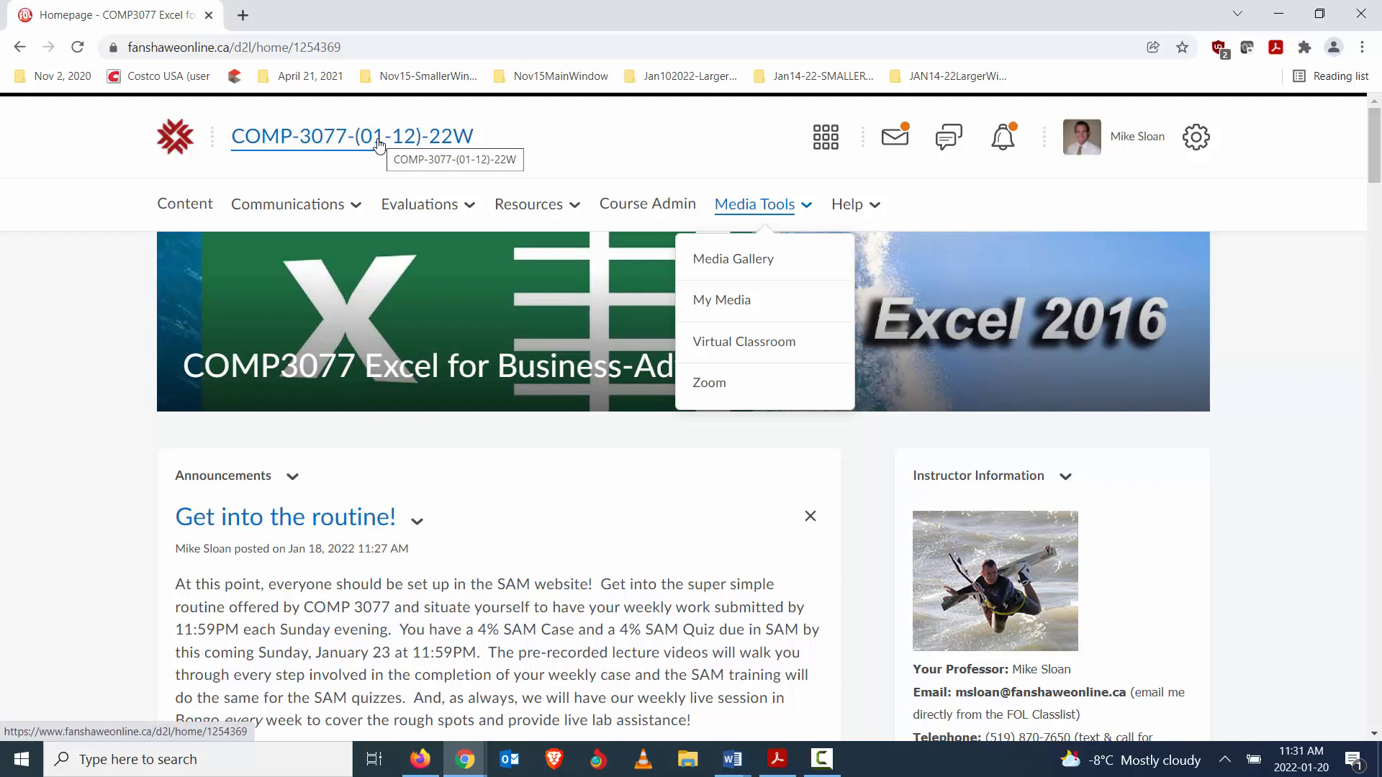
click(754, 345)
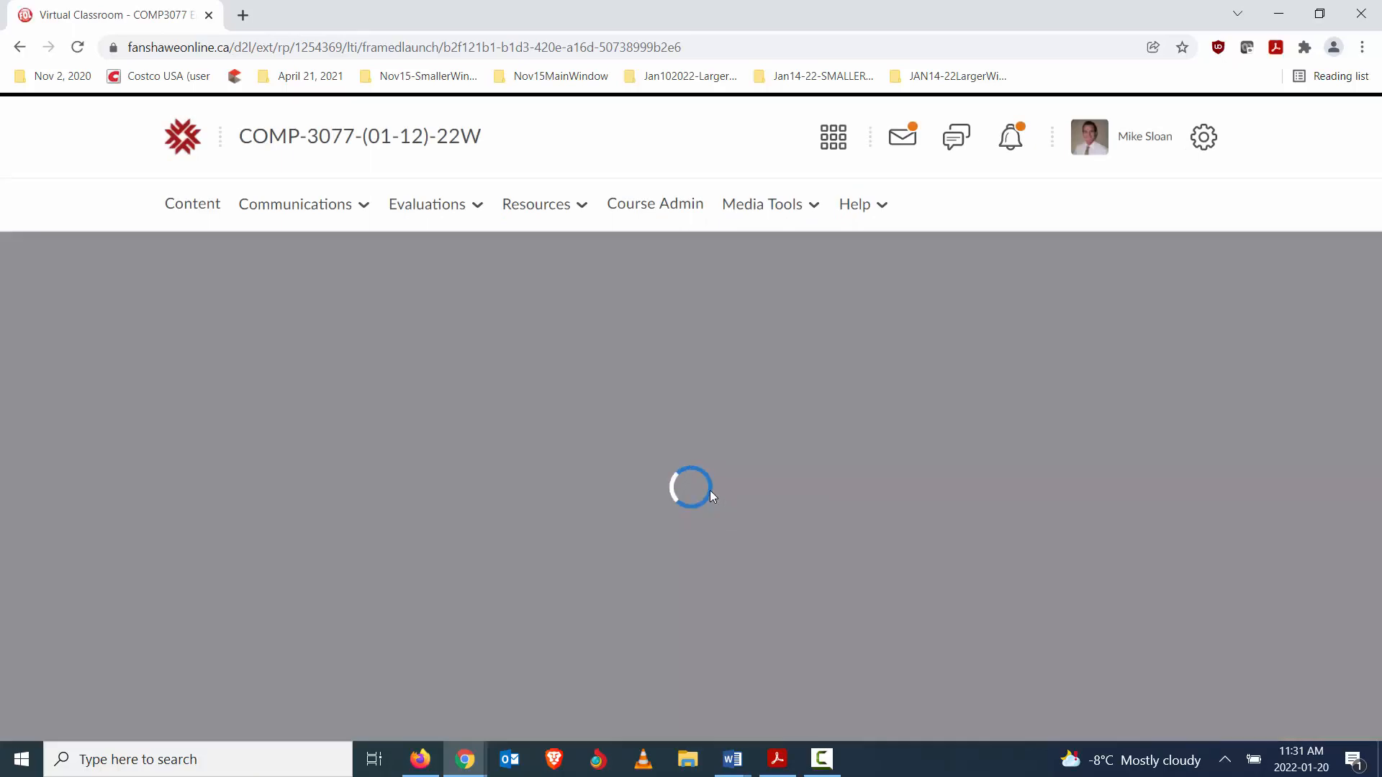
- Start scheduling a new meeting and title it "Thursday Sample Session 1pm Thursdays"
scroll(617, 488, down, 7)
scroll(617, 493, up, 5)
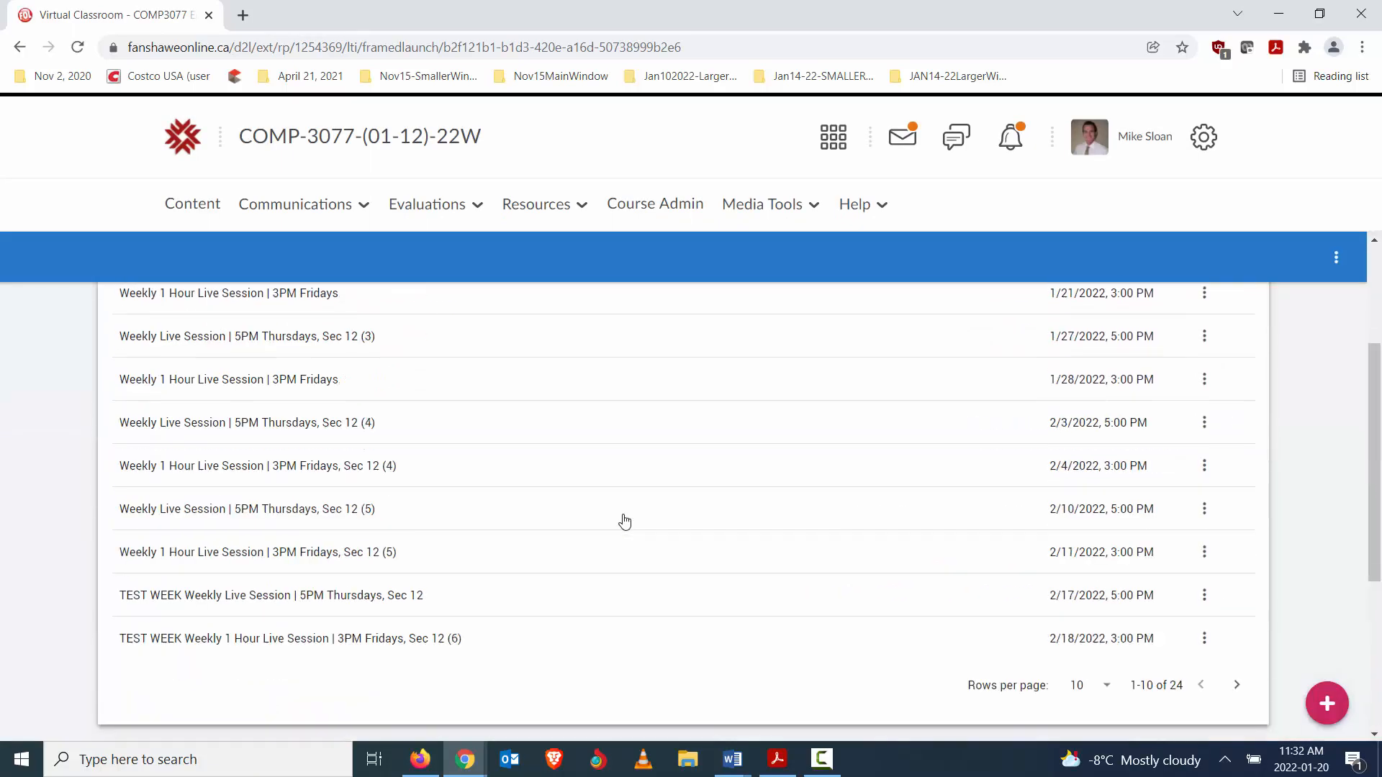
scroll(625, 522, up, 2)
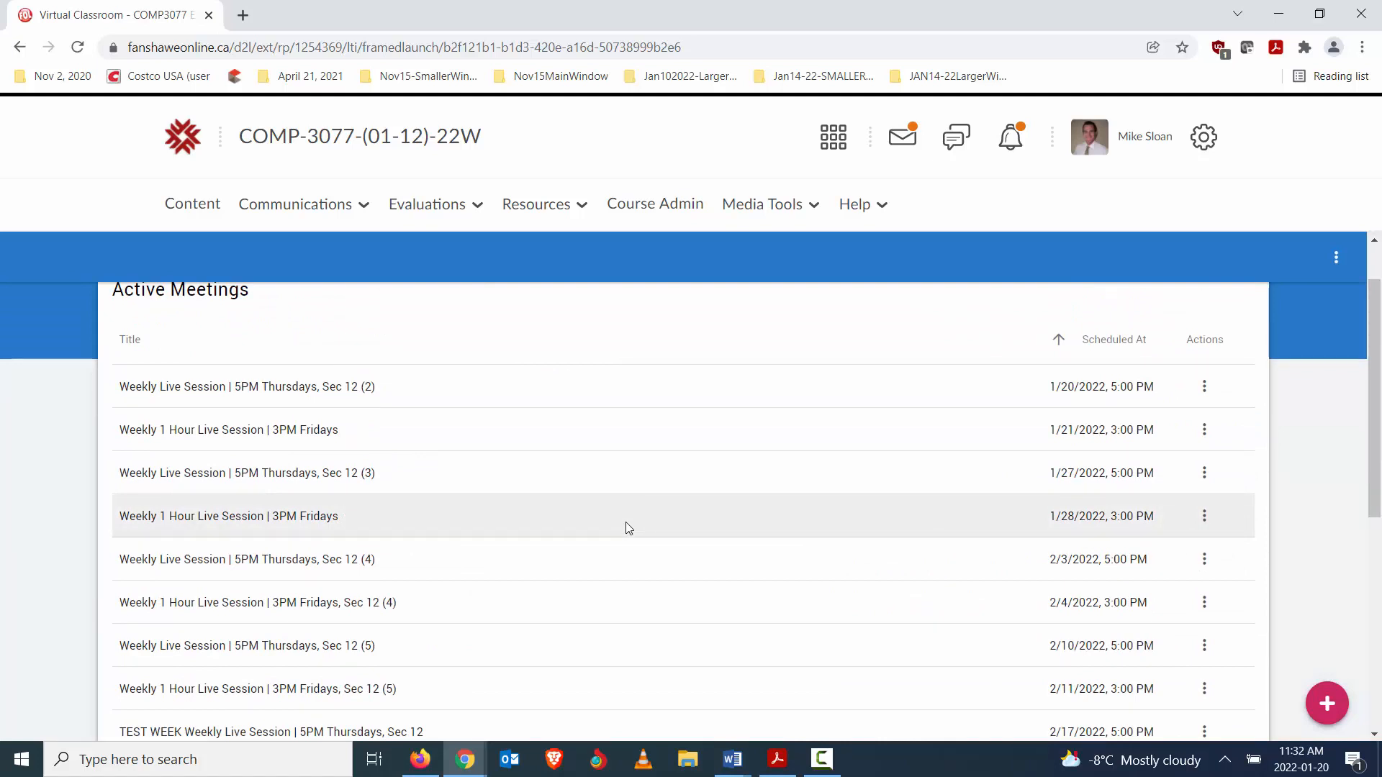
scroll(625, 522, down, 6)
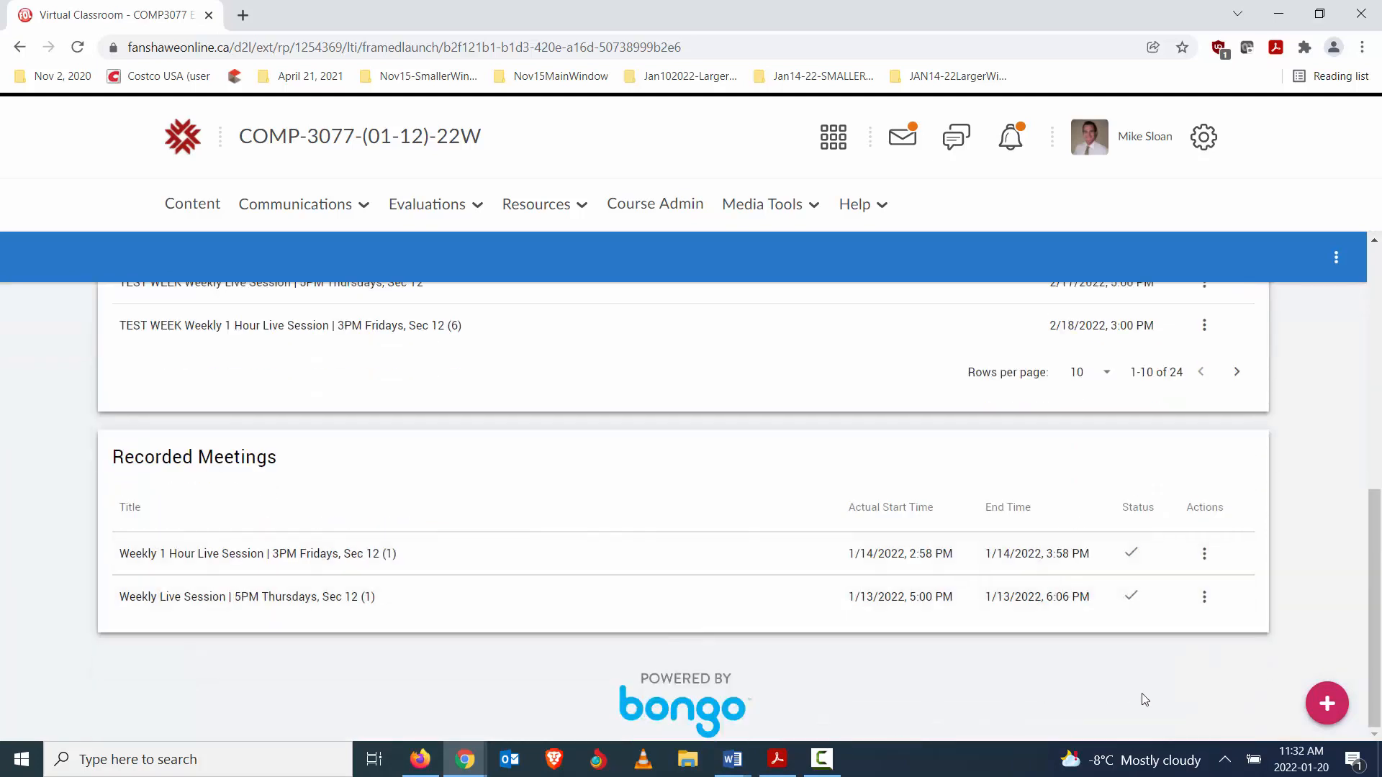
click(1329, 703)
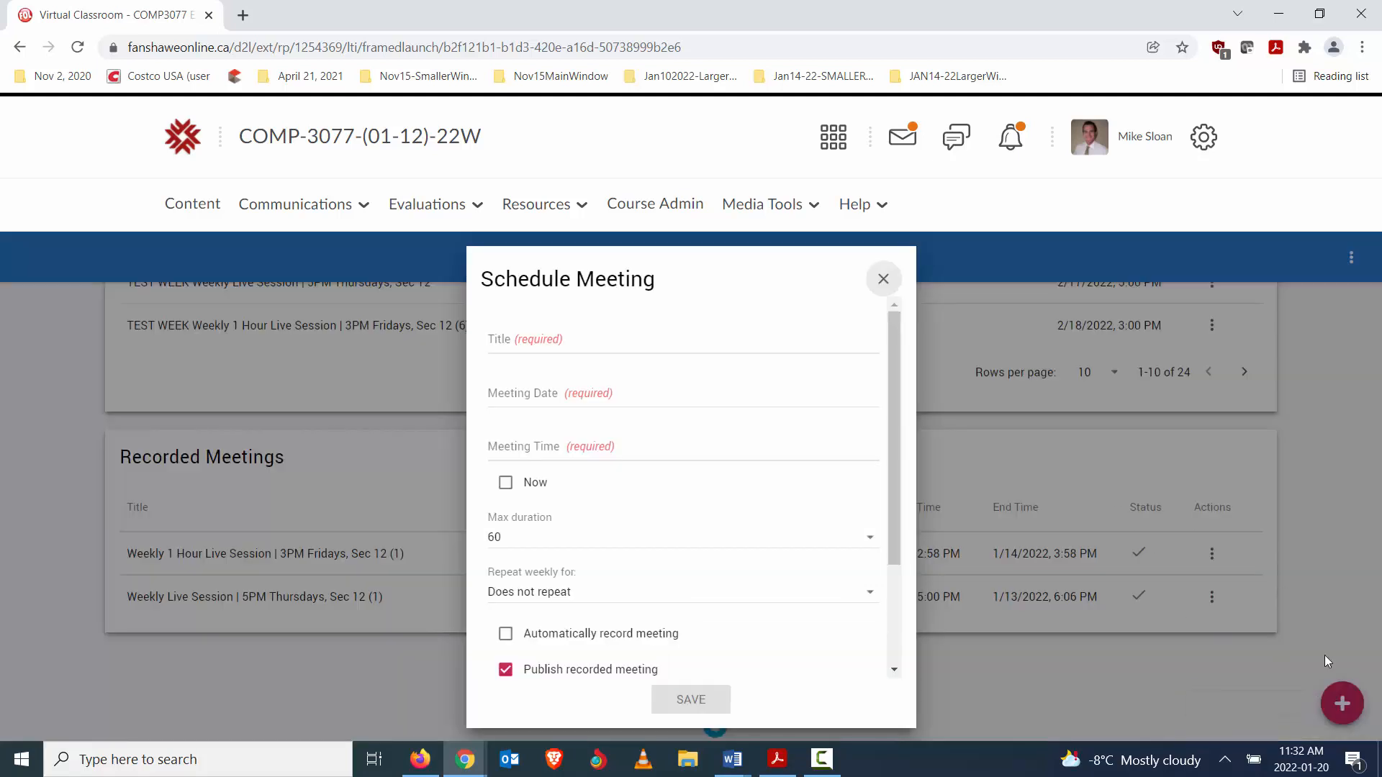
click(506, 339)
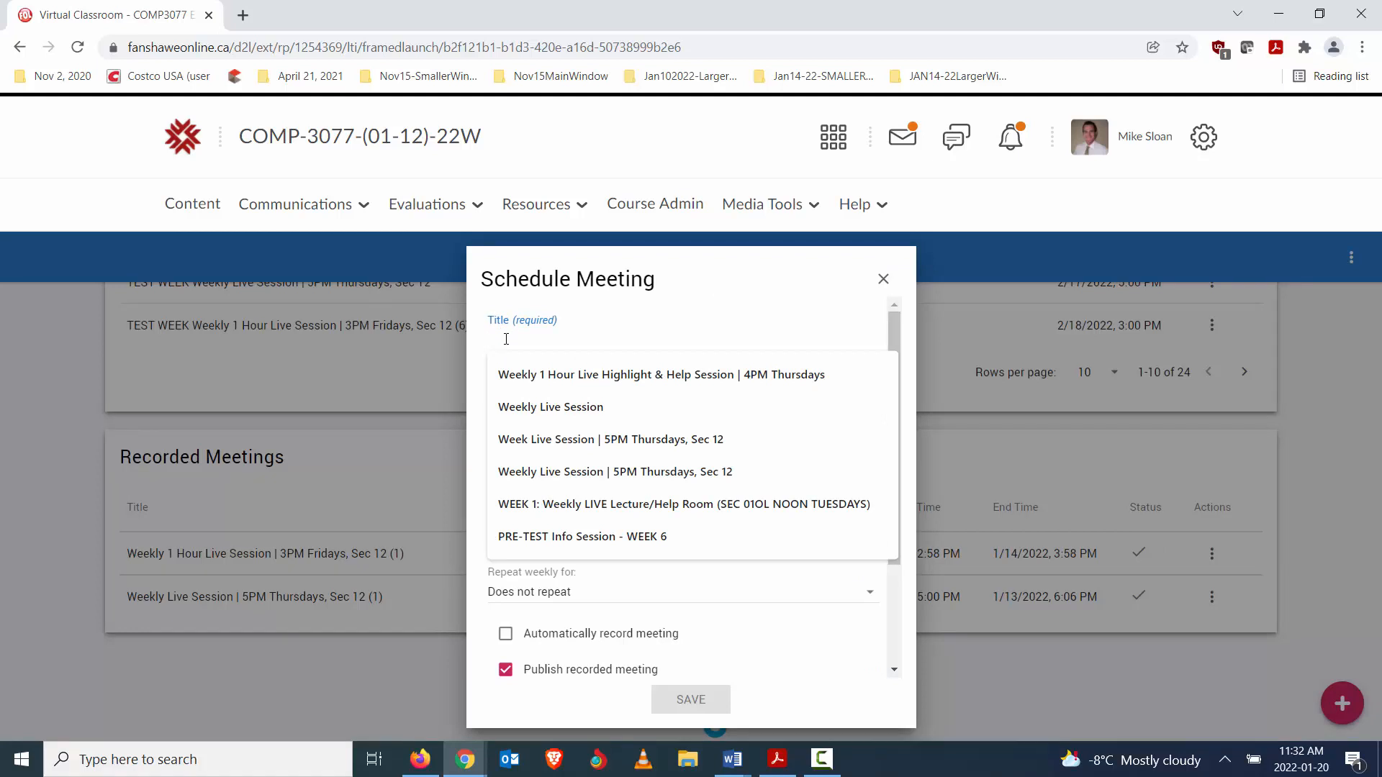
text(Thursday)
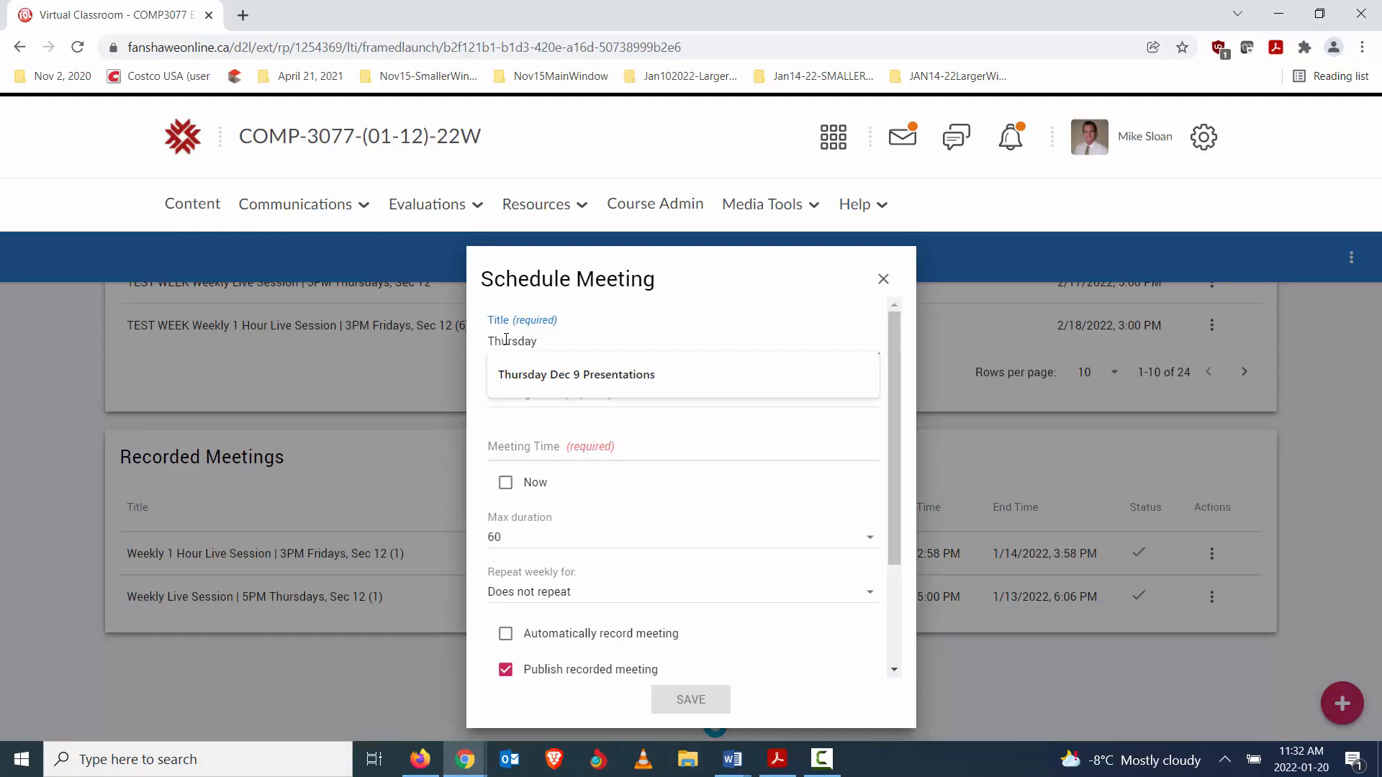
text( Sample Session)
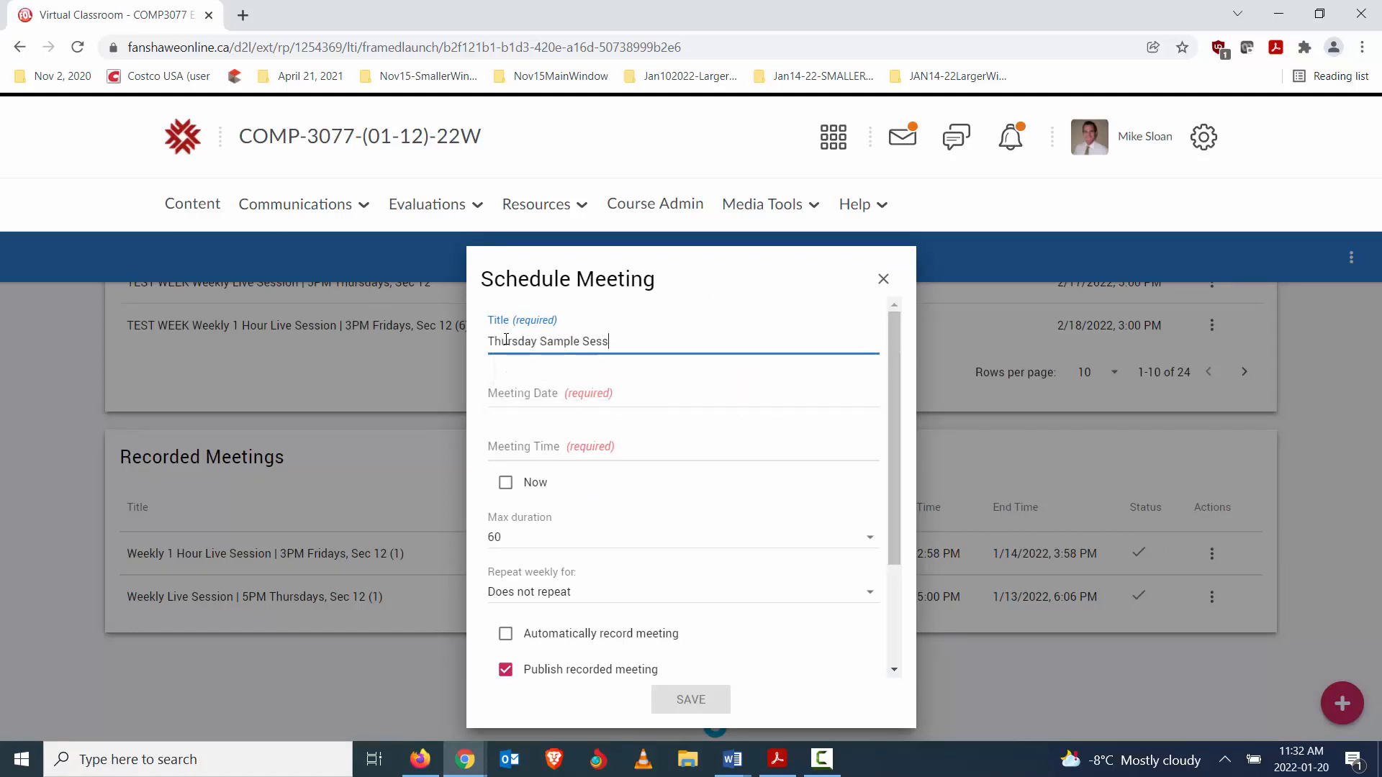
text( 1pm Thursdays)
- Set the meeting date to 1/20/2022 and the meeting time to 1:00 PM
click(519, 401)
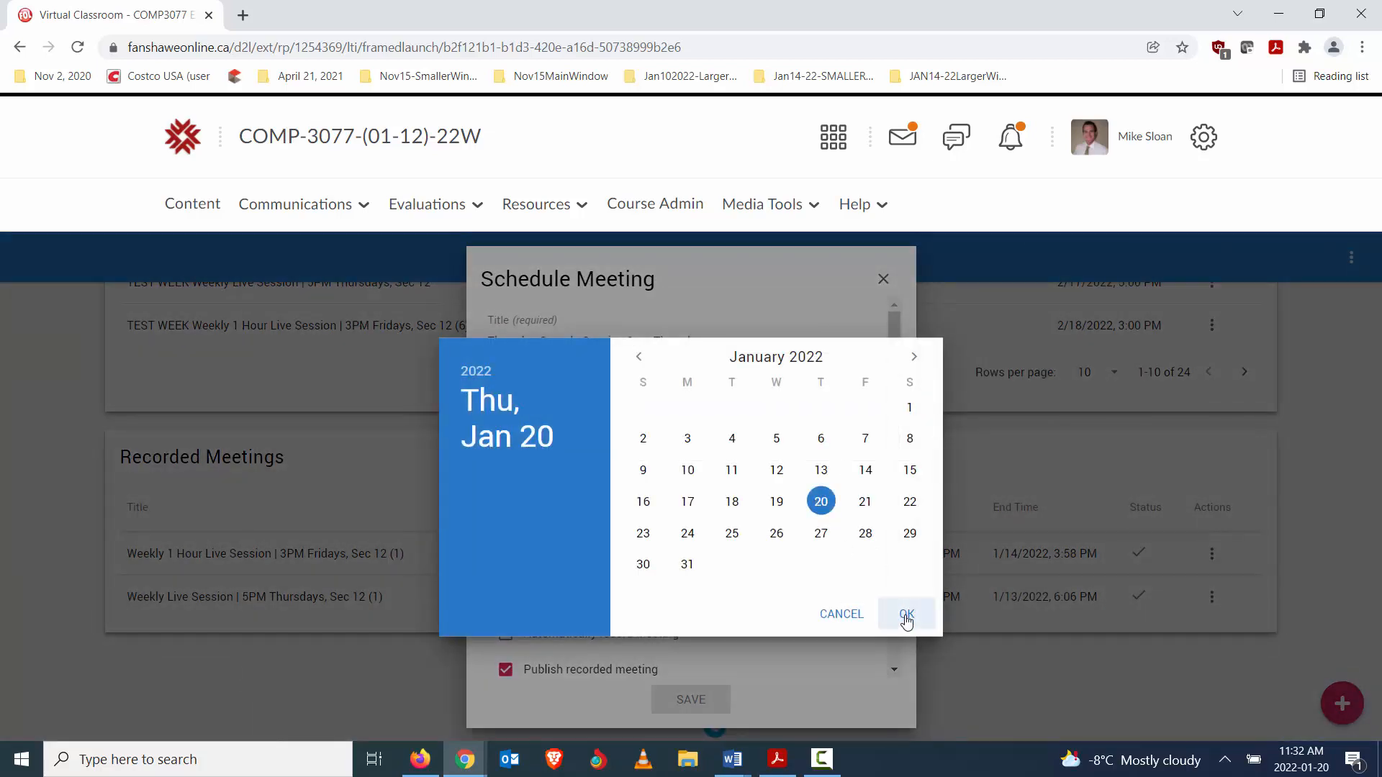
click(906, 615)
click(522, 455)
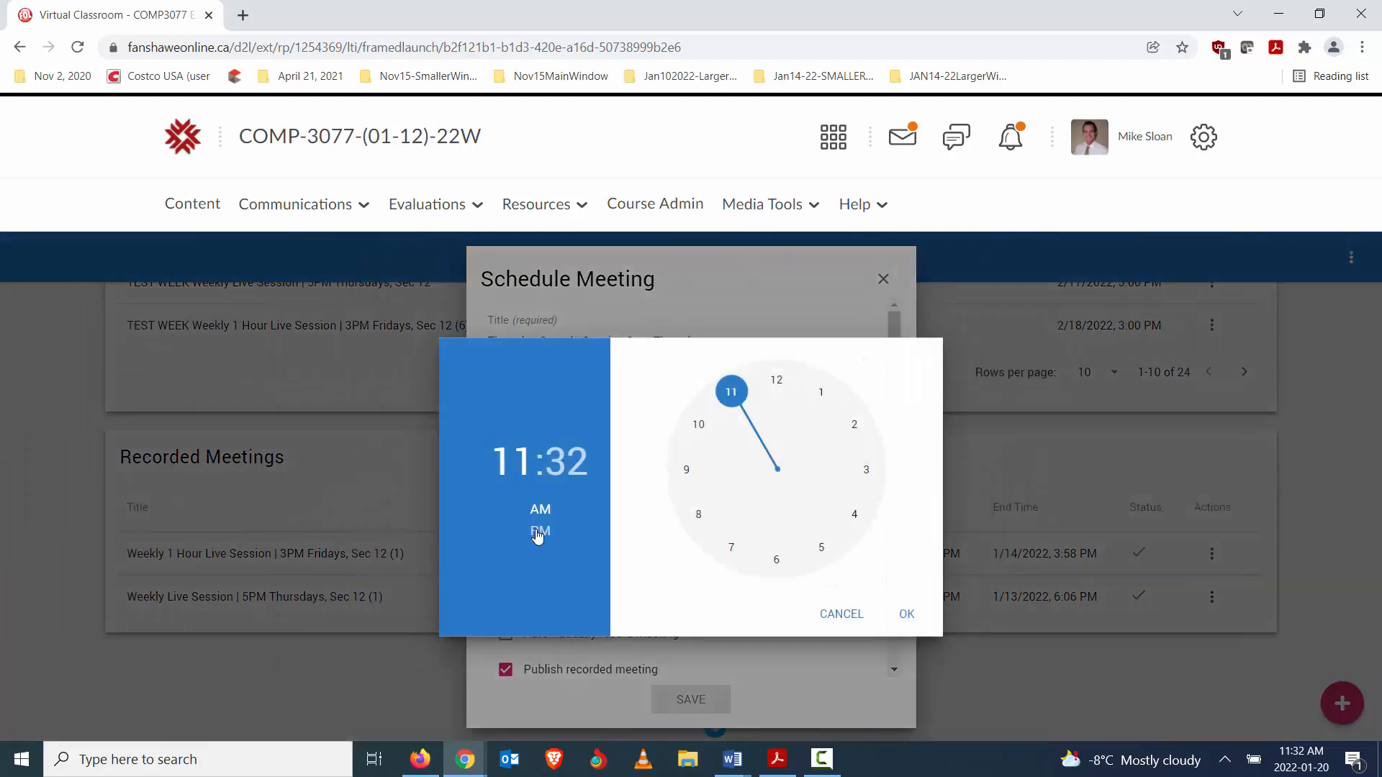
click(540, 533)
click(819, 397)
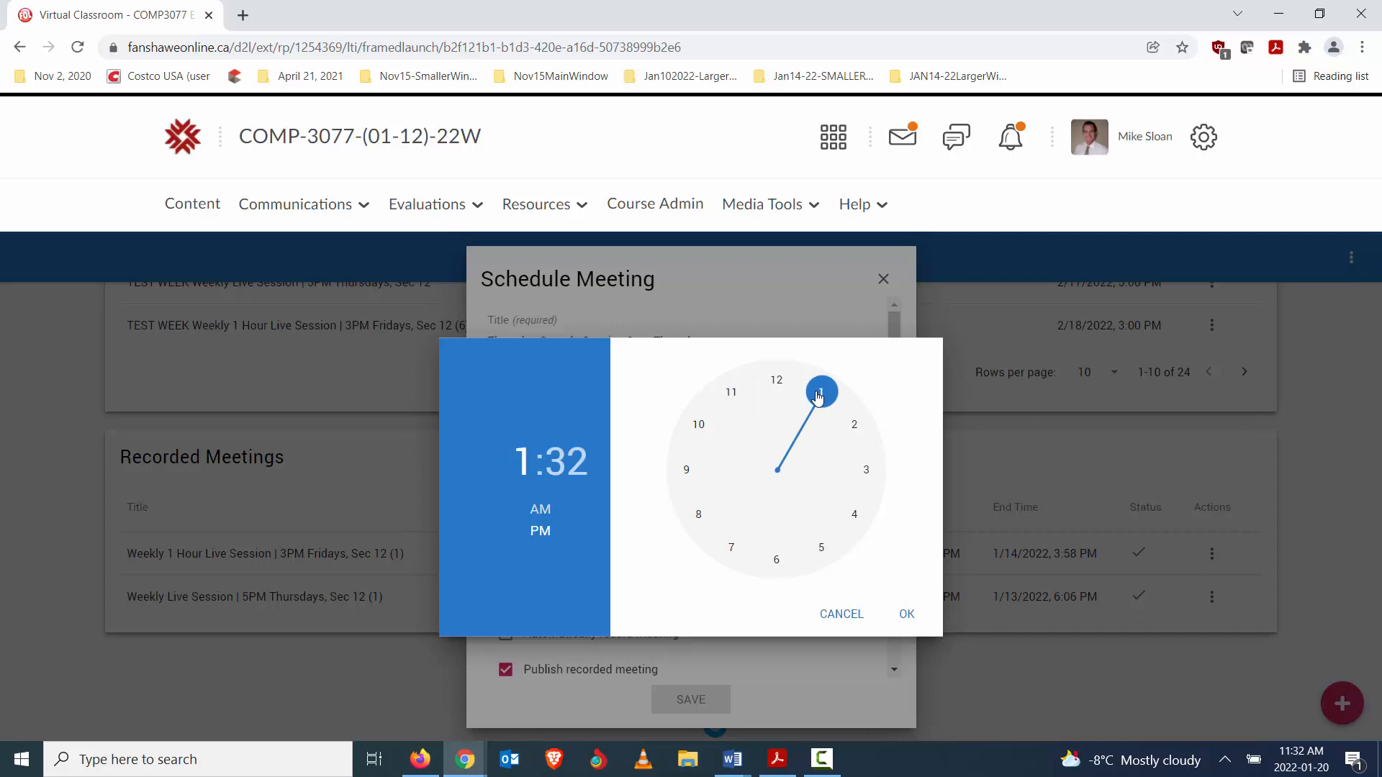
click(567, 472)
click(775, 381)
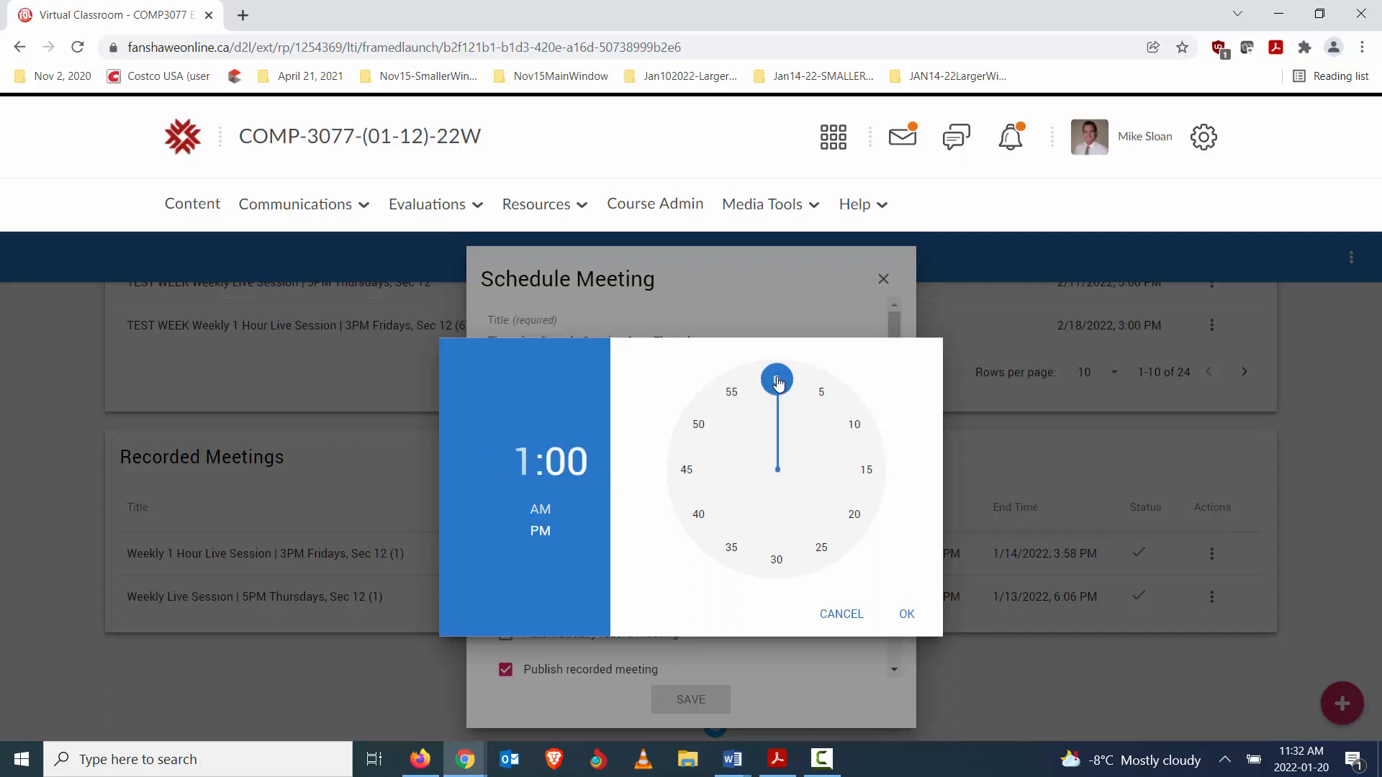
click(911, 614)
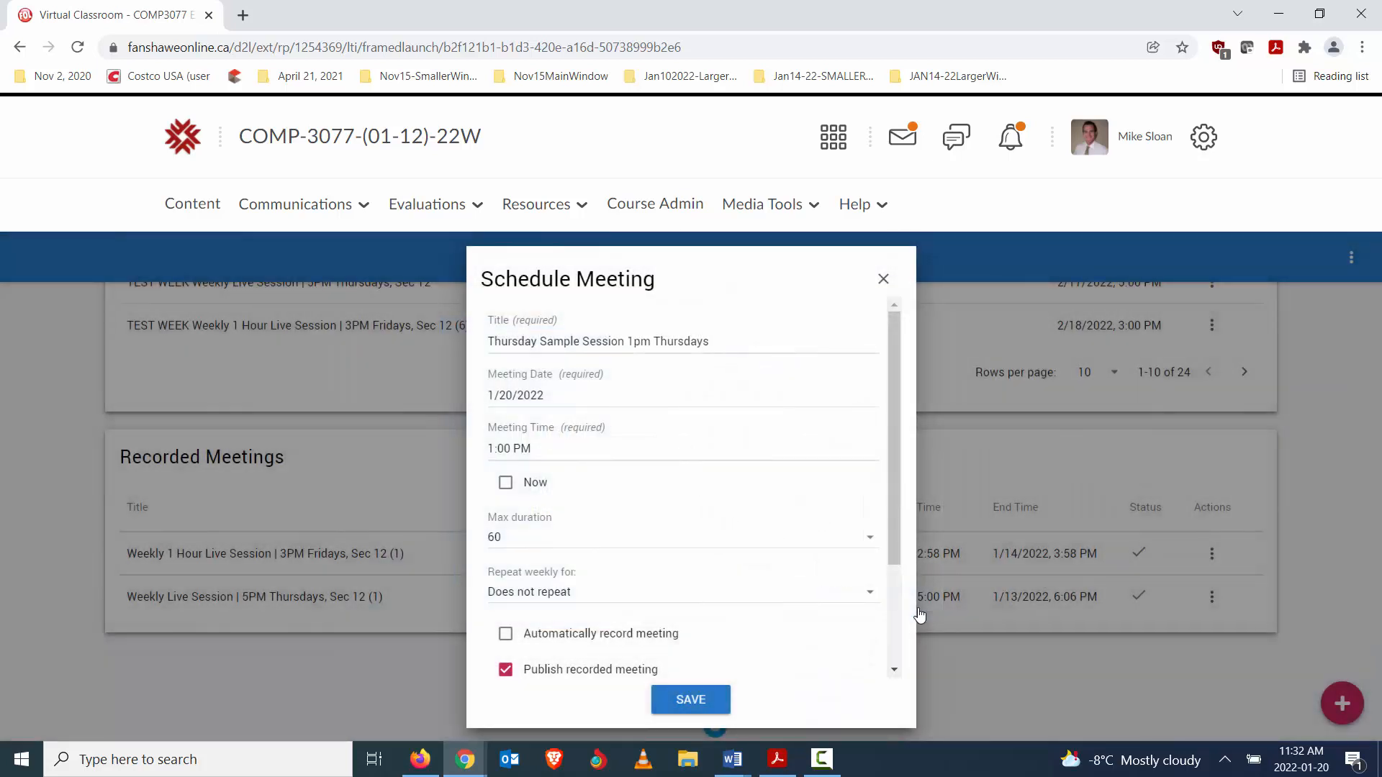
- Set the meeting's maximum duration to 90 minutes
scroll(590, 483, down, 2)
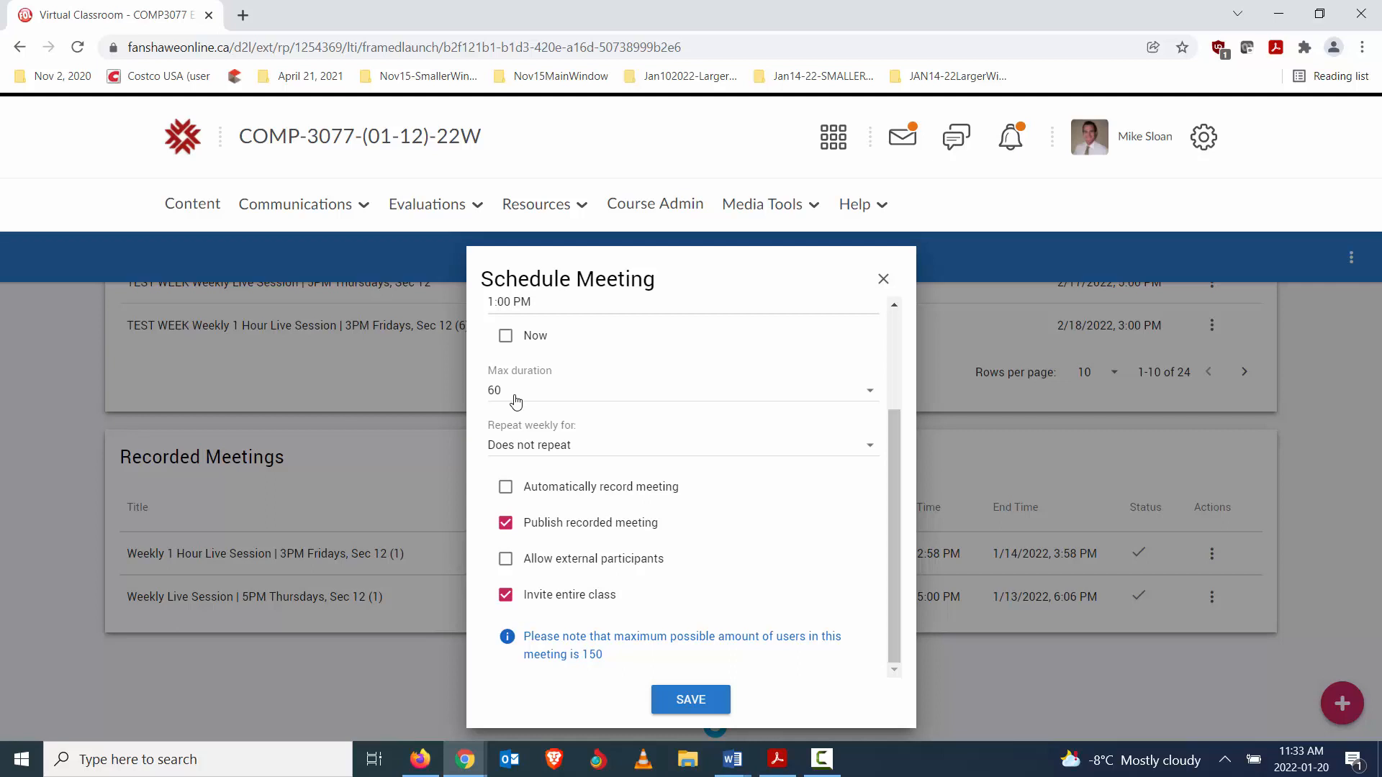
click(587, 403)
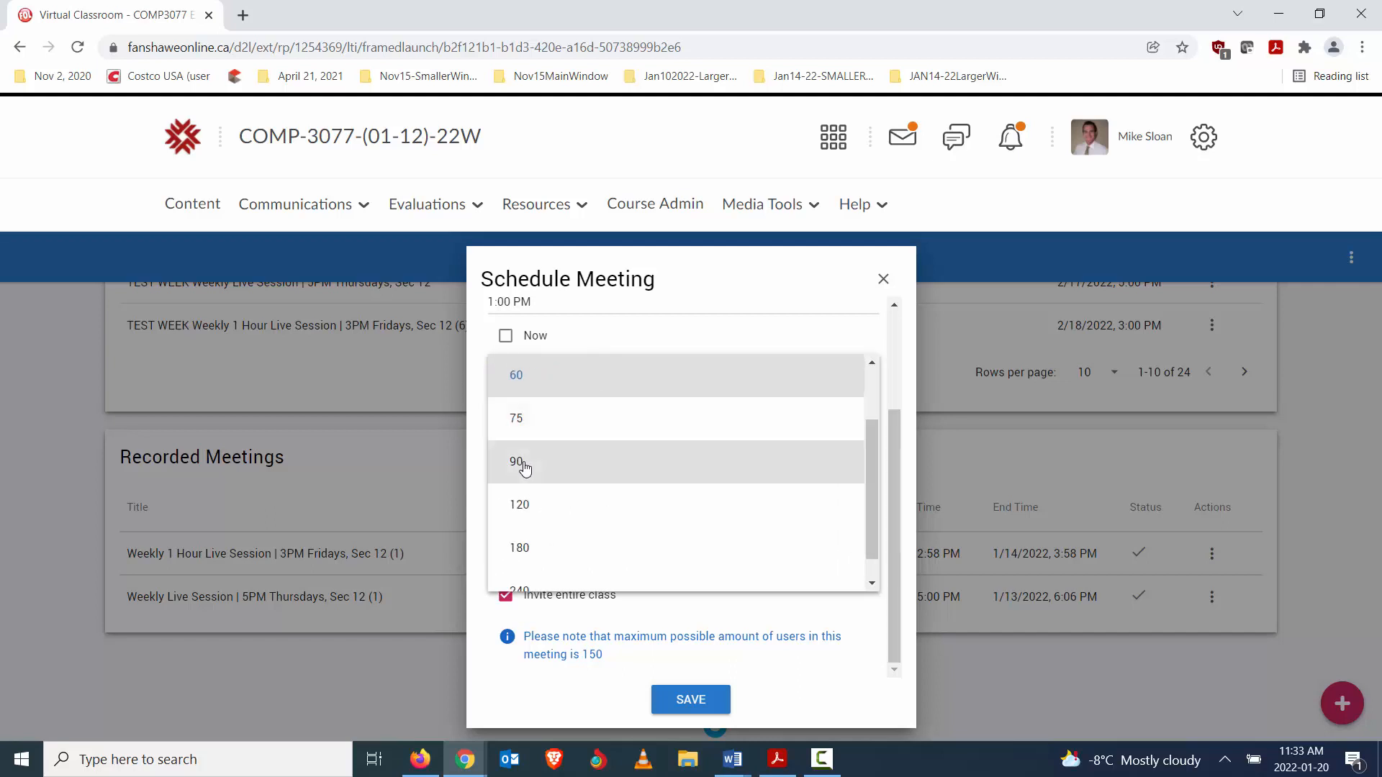
click(526, 464)
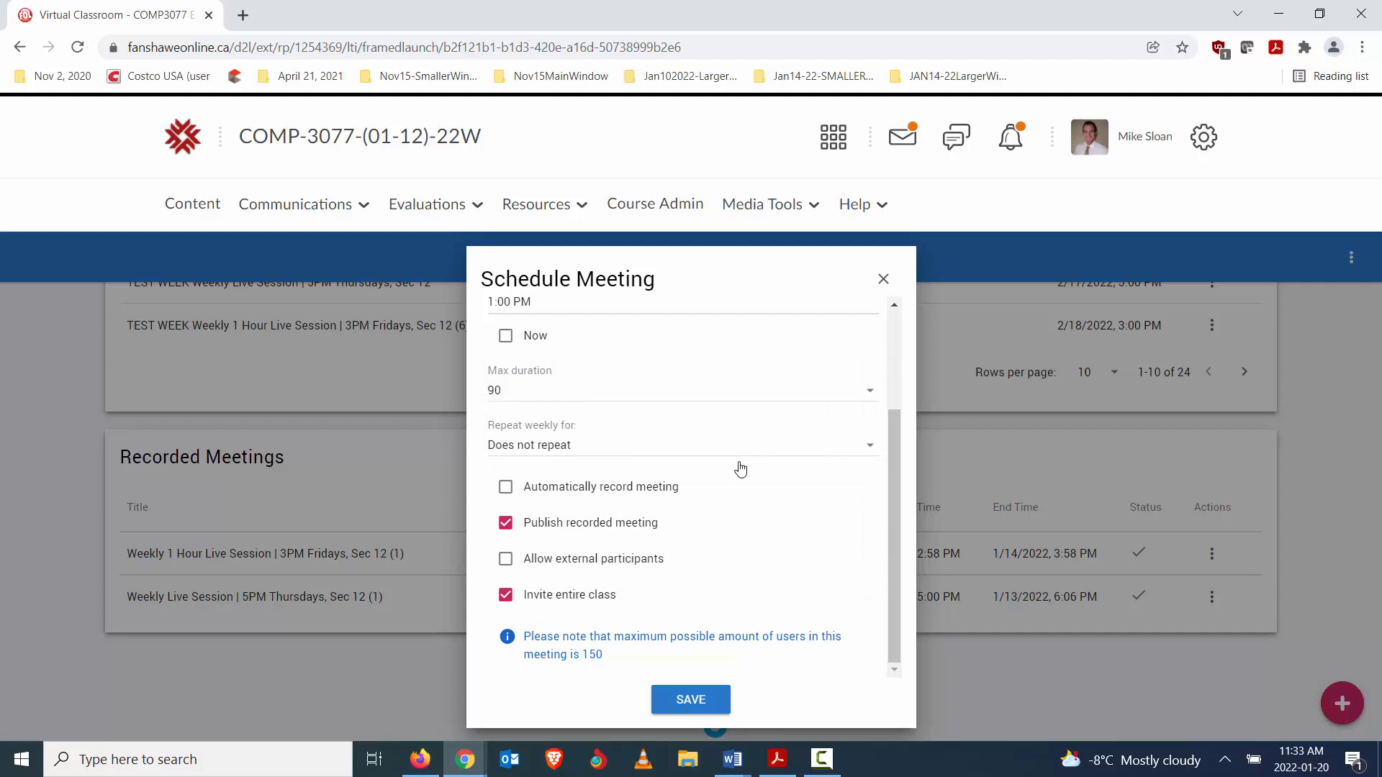
- Enable automatic recording and external participants for the meeting, and save it
click(507, 489)
click(510, 562)
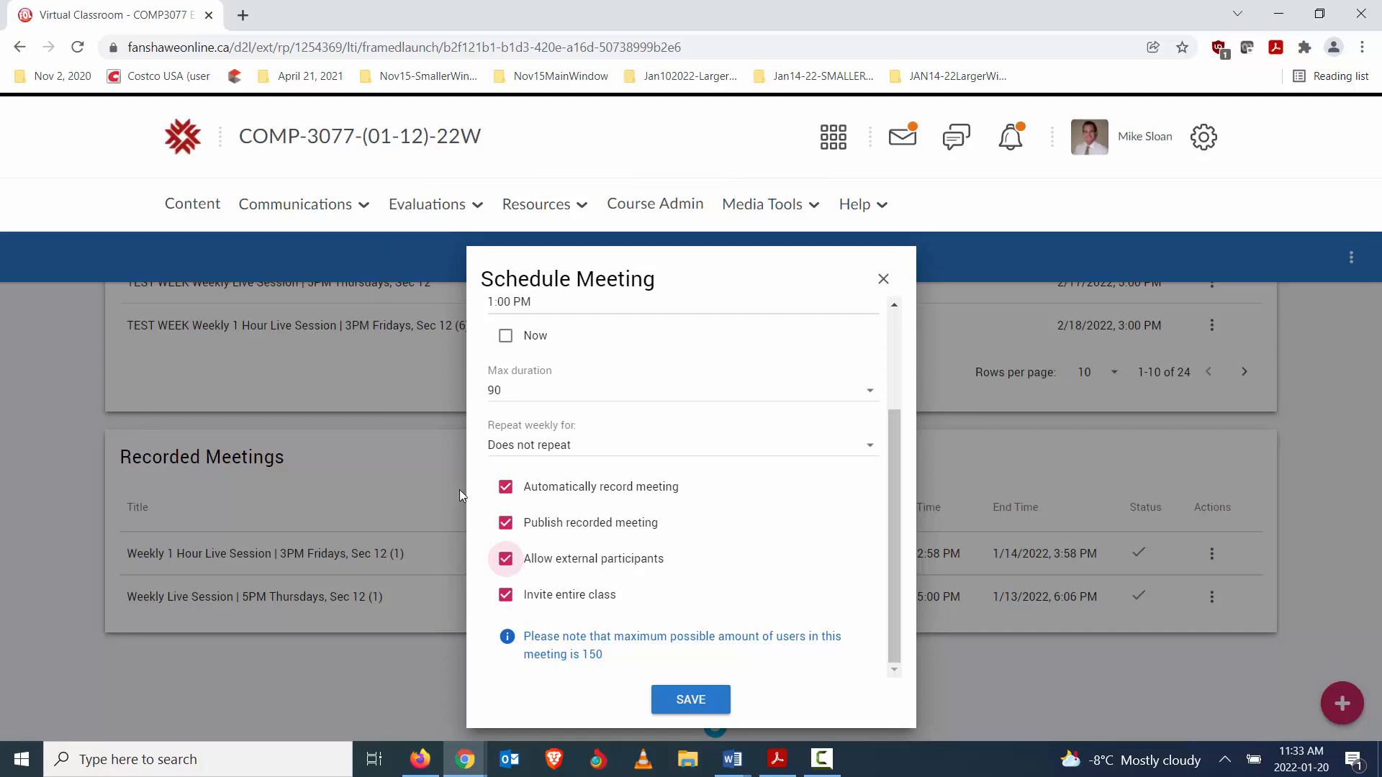
mouse_move(564, 564)
scroll(749, 452, up, 2)
scroll(740, 429, down, 3)
scroll(674, 497, up, 2)
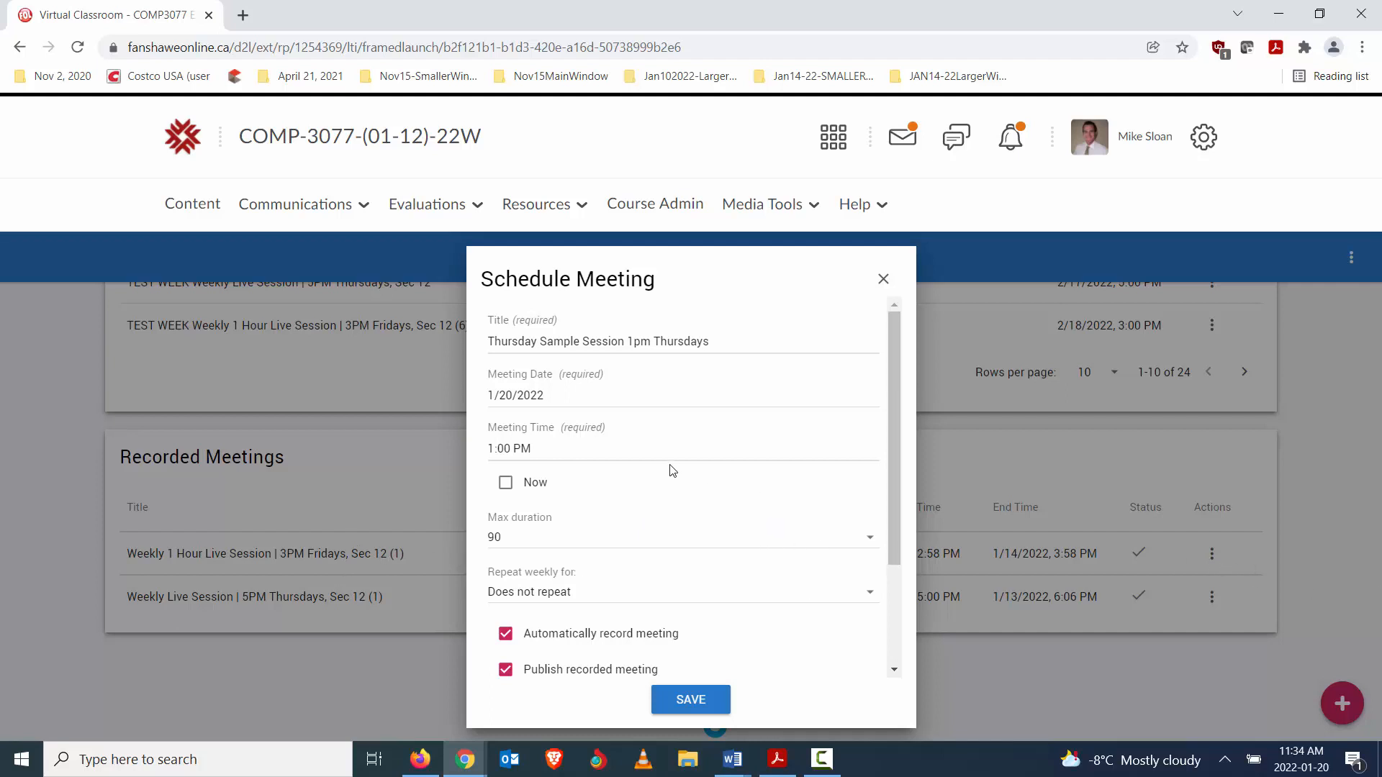
scroll(672, 471, down, 2)
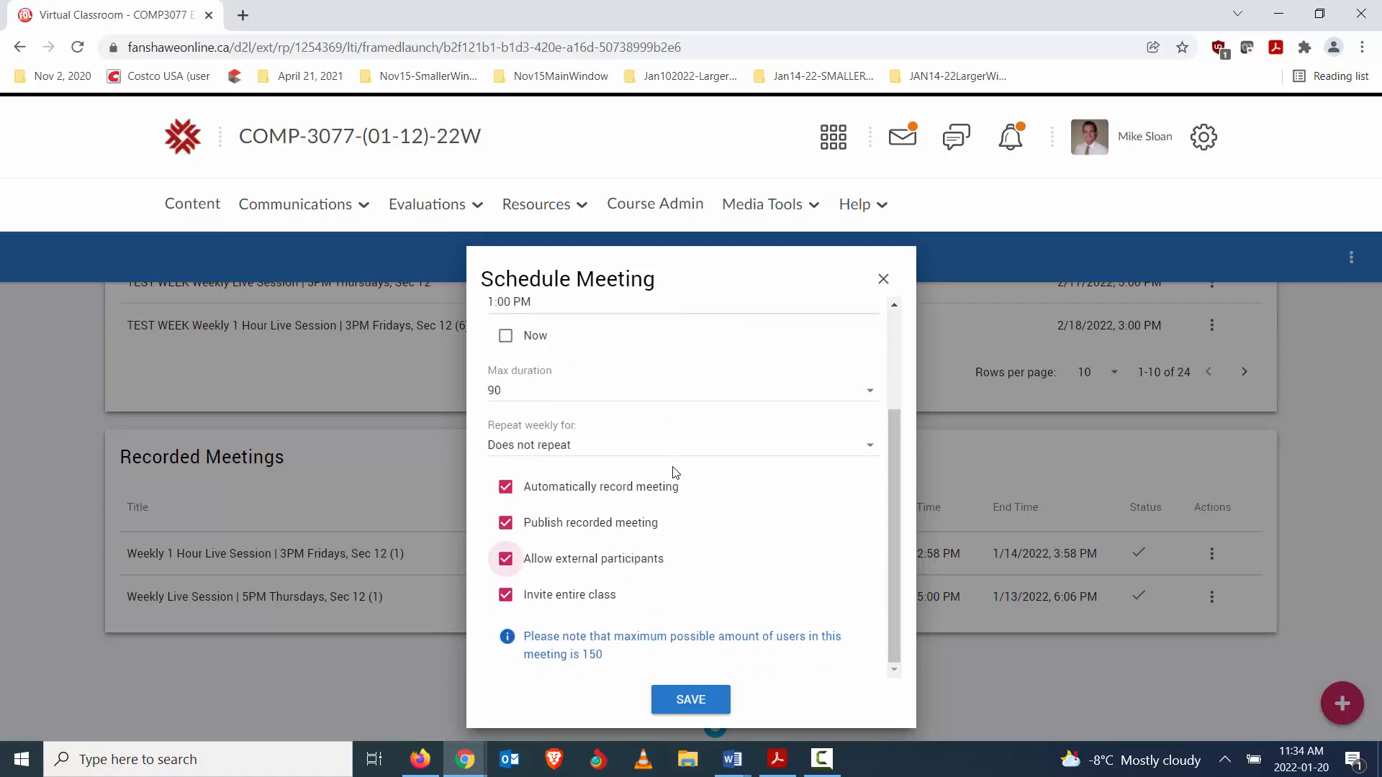
click(684, 702)
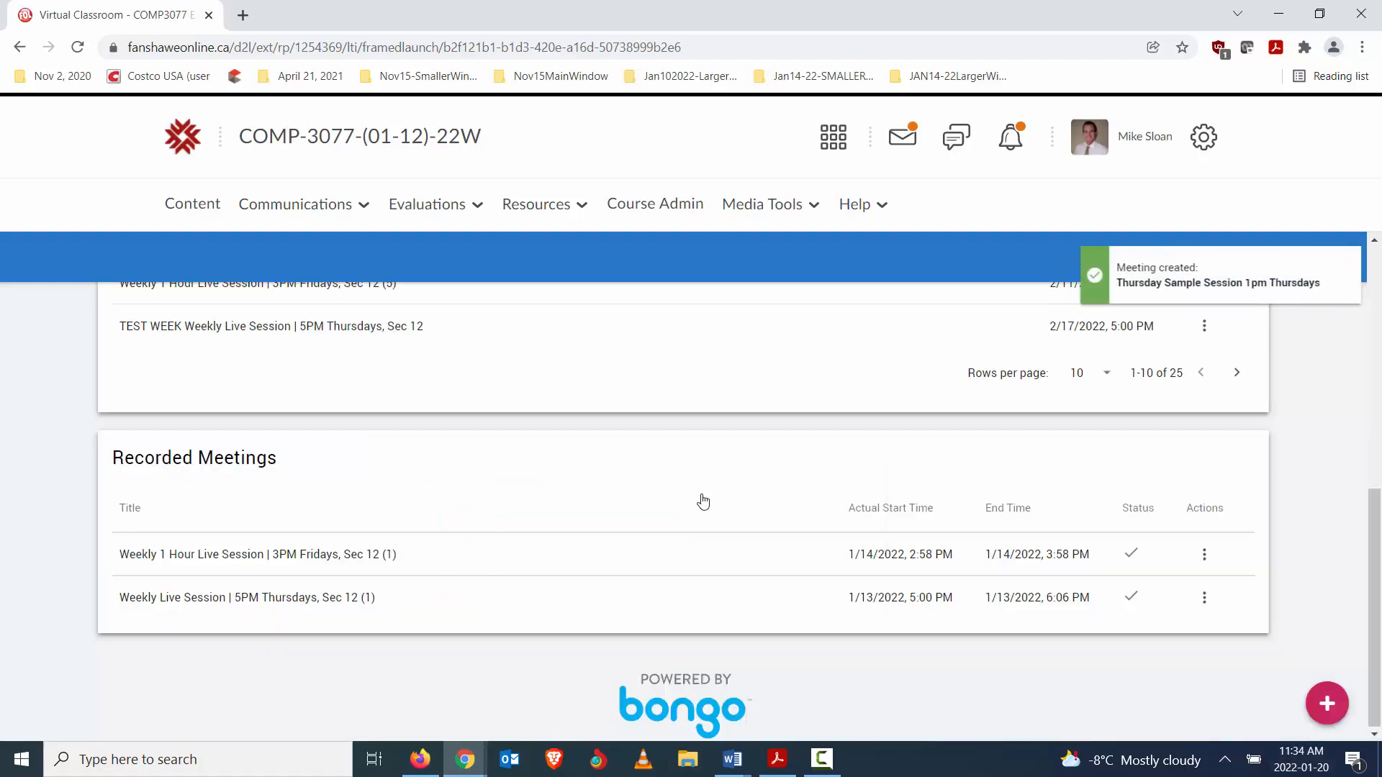
- Return to the course homepage and open the Thursday Sample Session event from the calendar's upcoming events
scroll(704, 502, up, 7)
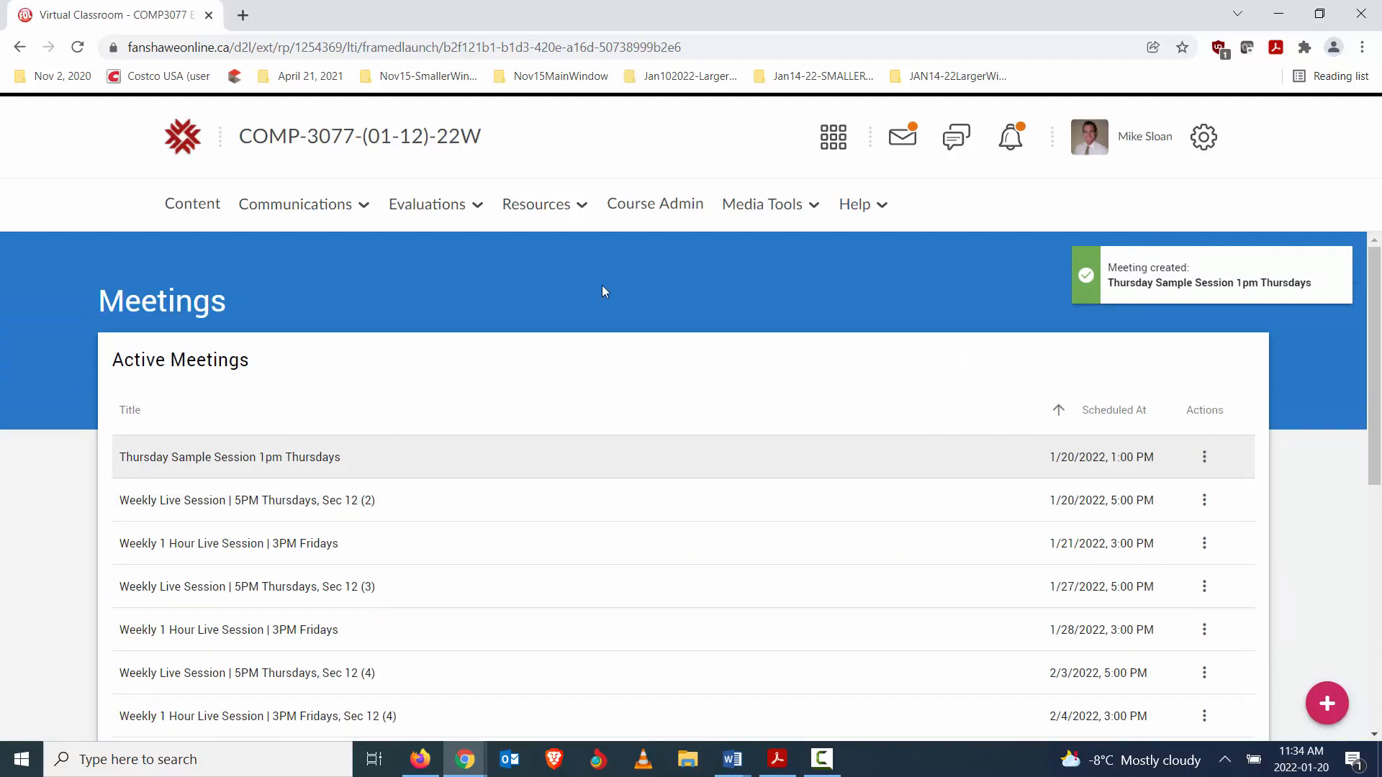
click(326, 137)
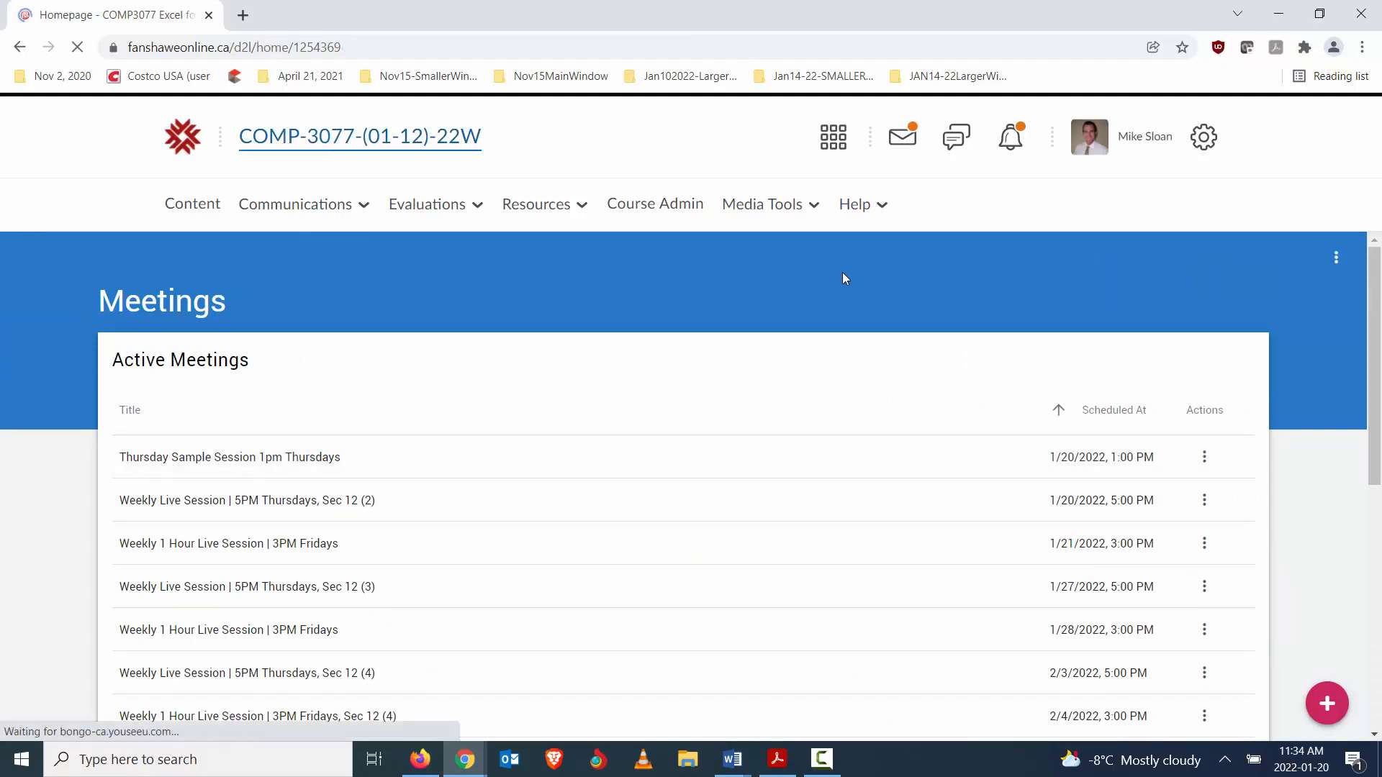
scroll(806, 296, down, 1)
scroll(807, 301, down, 10)
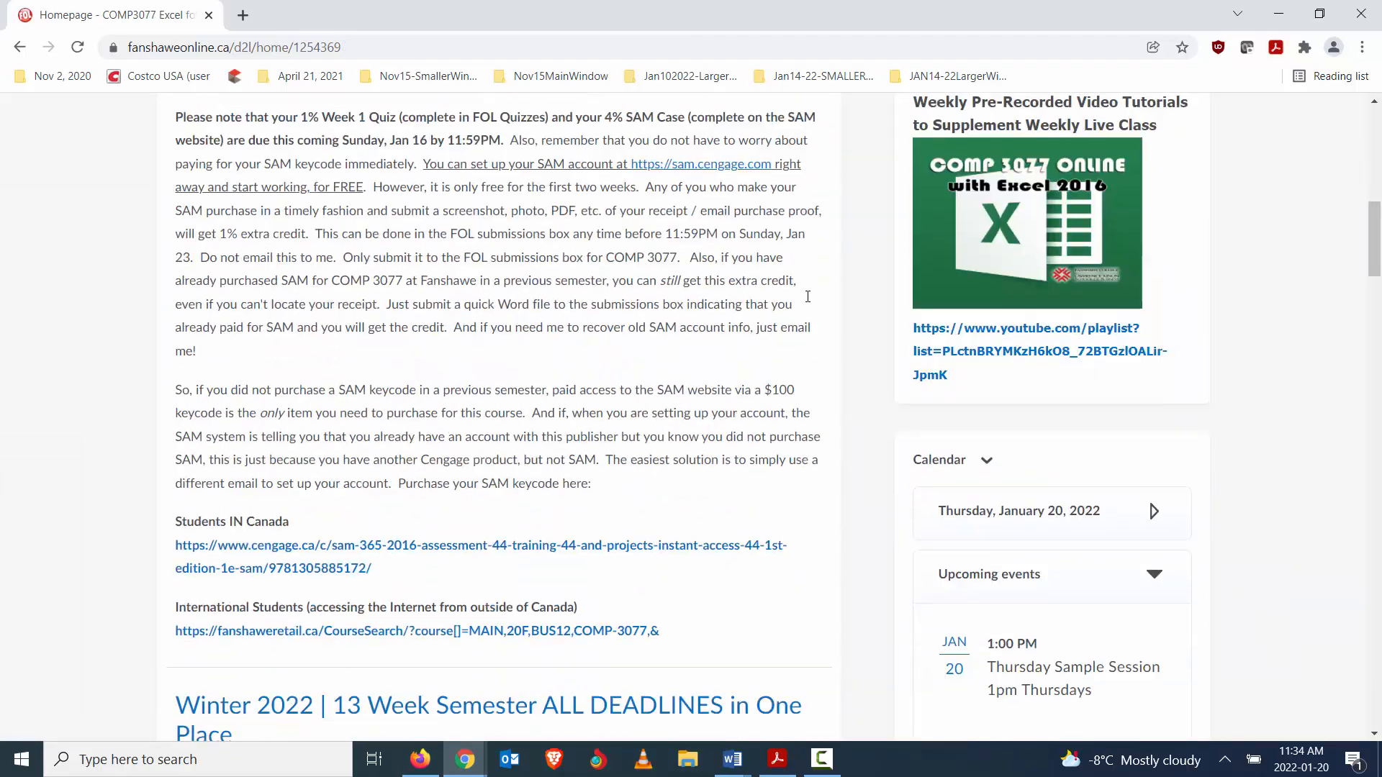
scroll(1008, 389, down, 4)
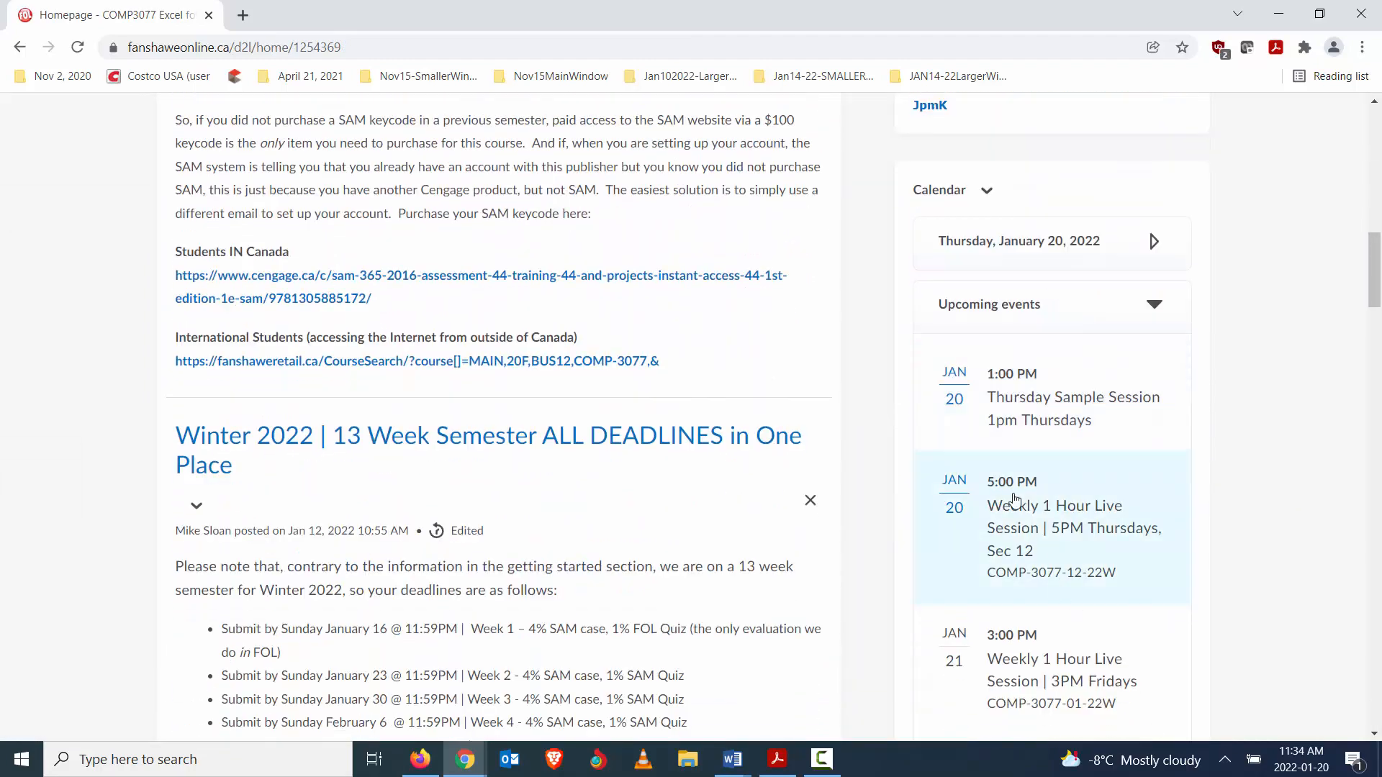
click(1016, 407)
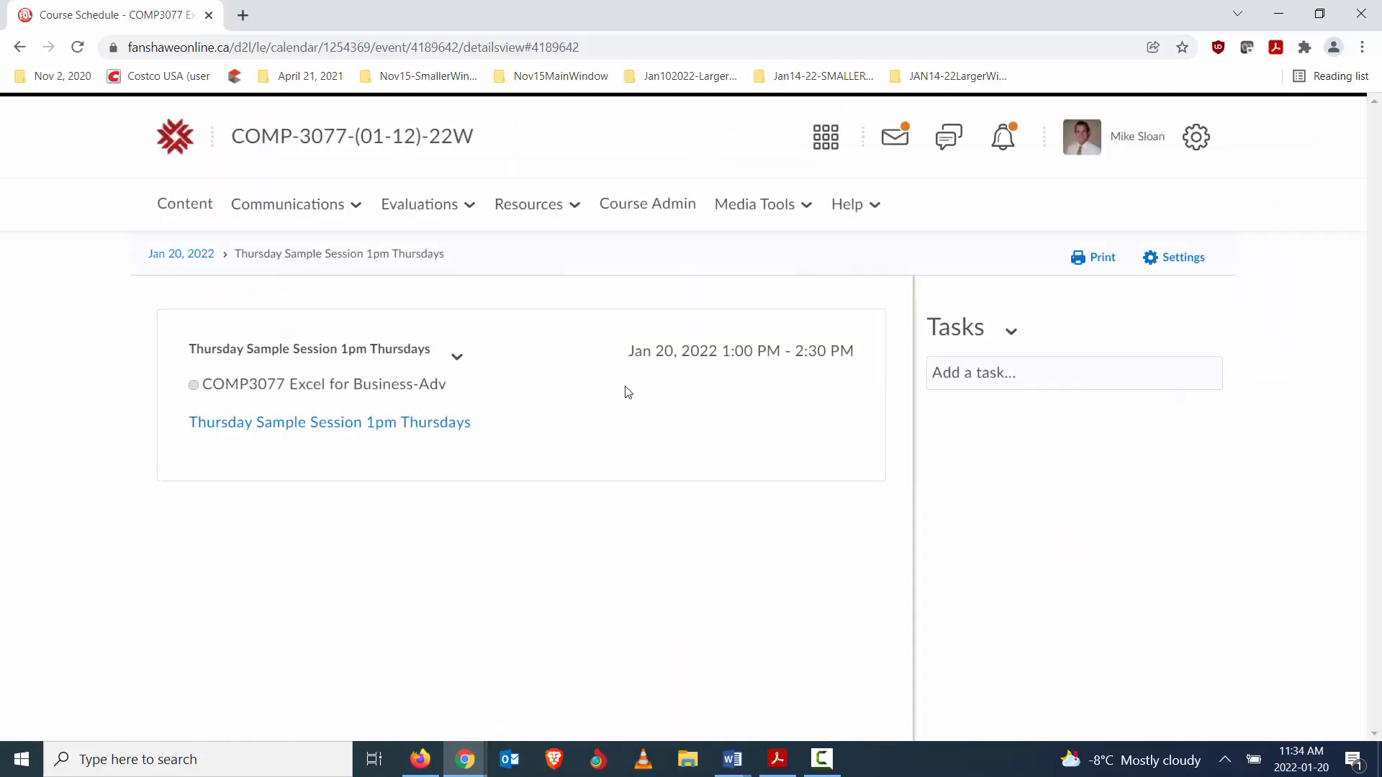
- Open the Thursday Sample Session calendar event for editing and examine its title, description link and times
click(455, 358)
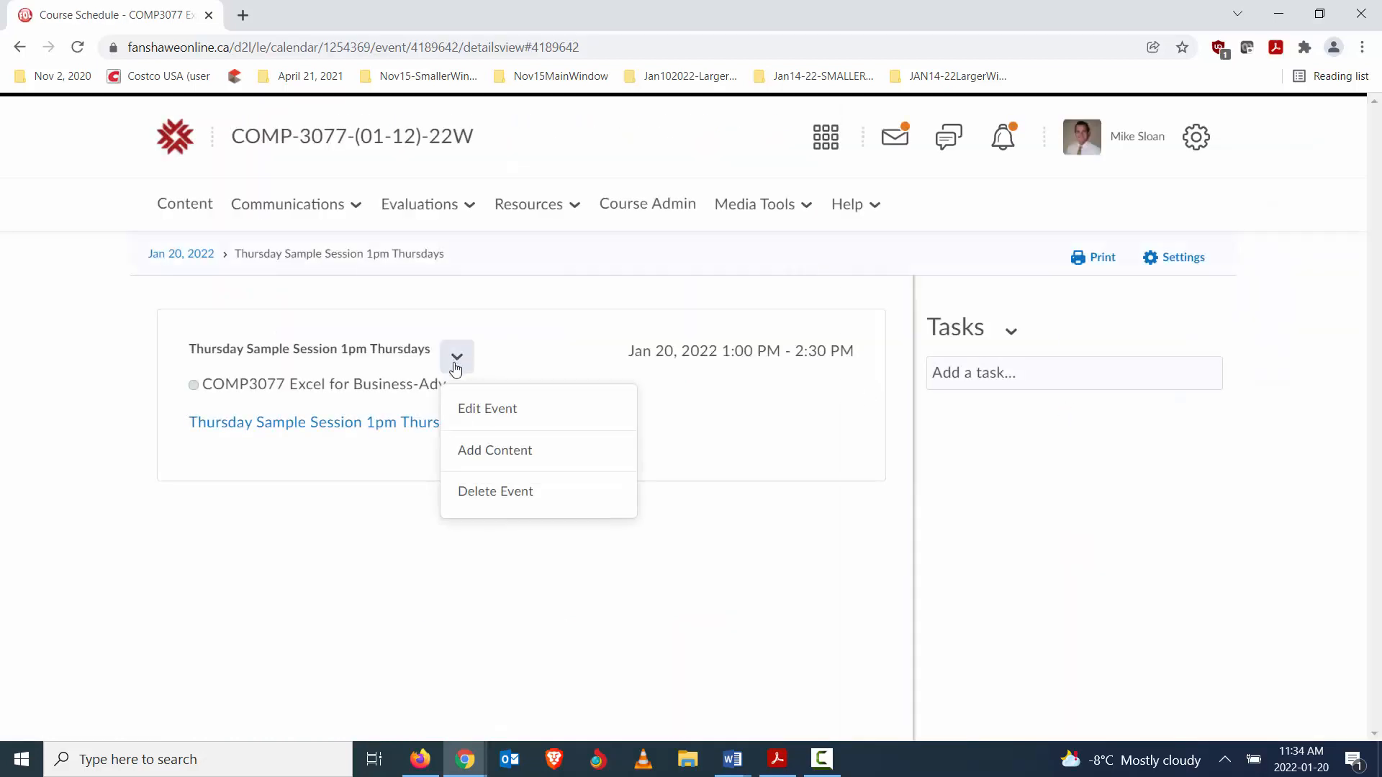
click(478, 408)
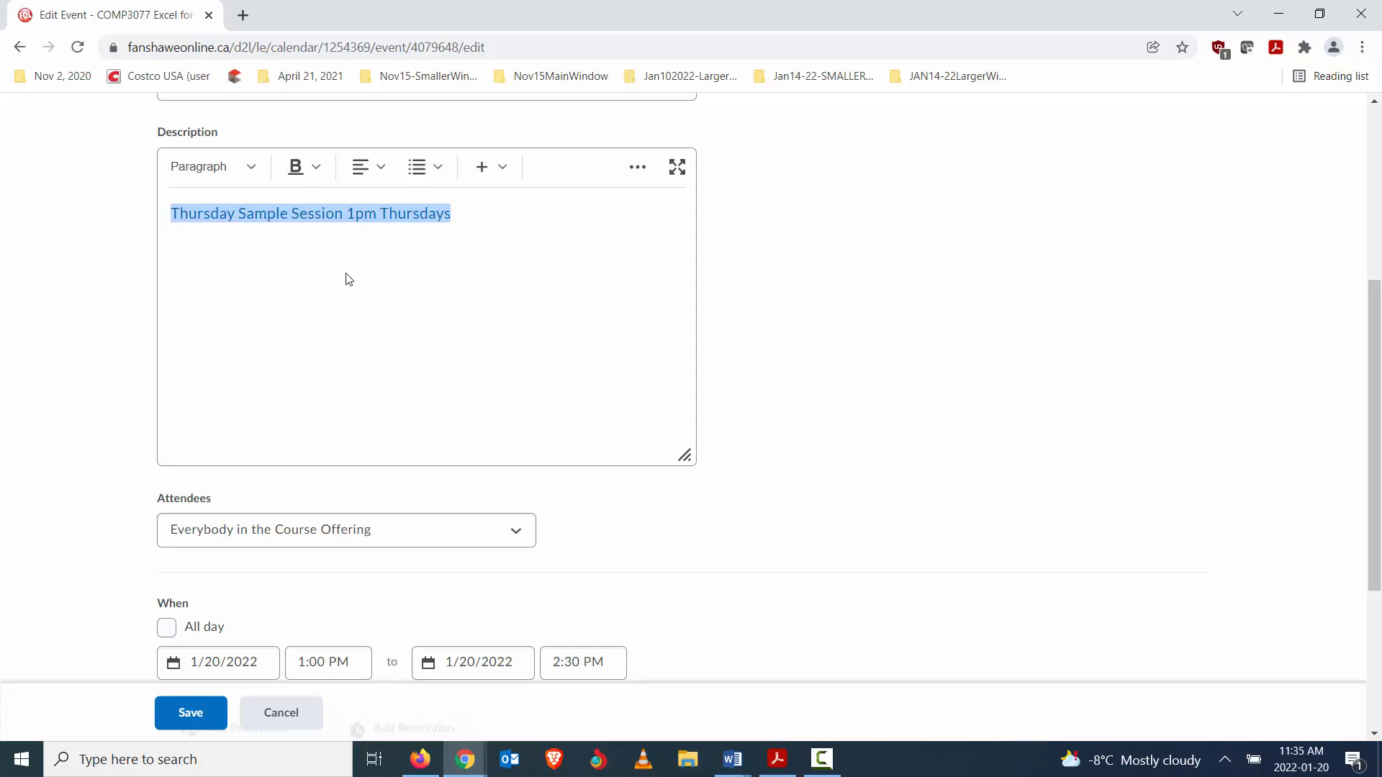
scroll(364, 314, up, 1)
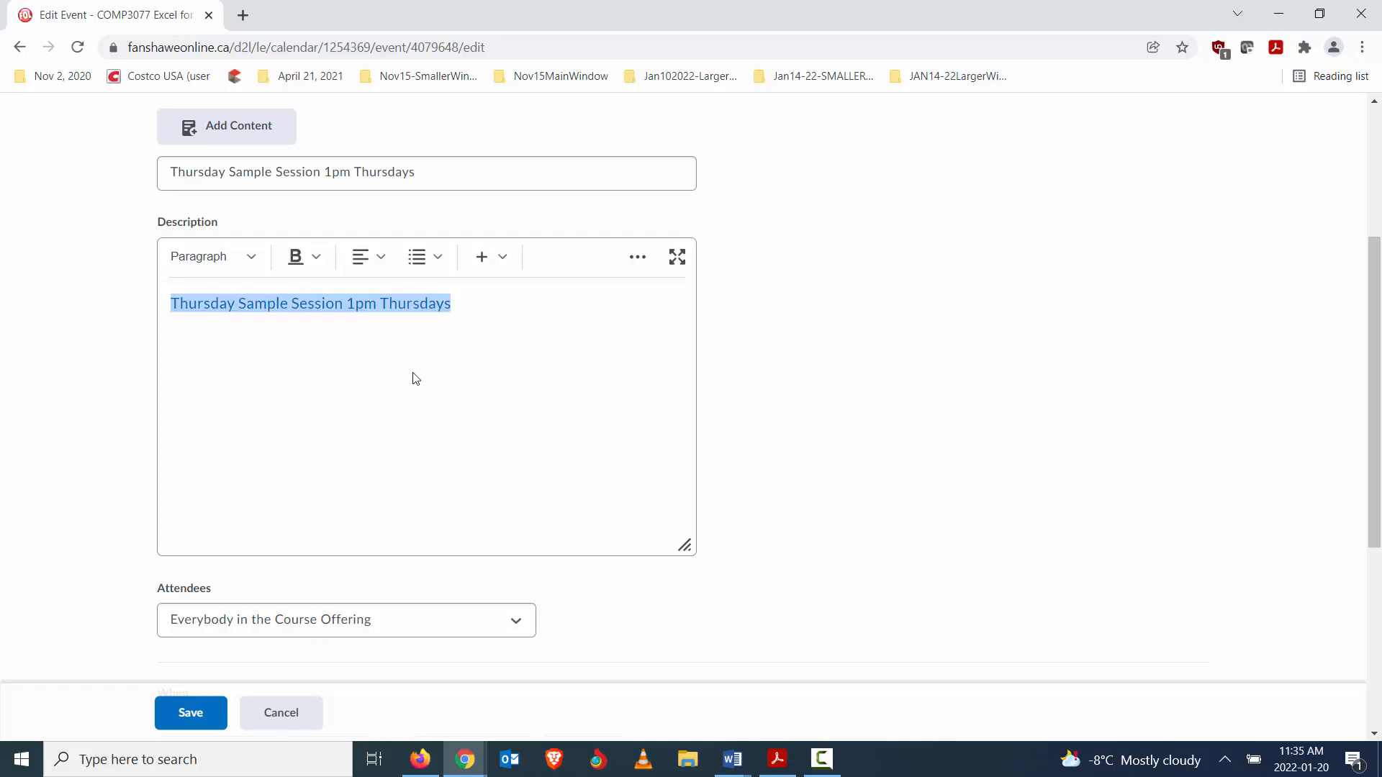
scroll(771, 244, up, 4)
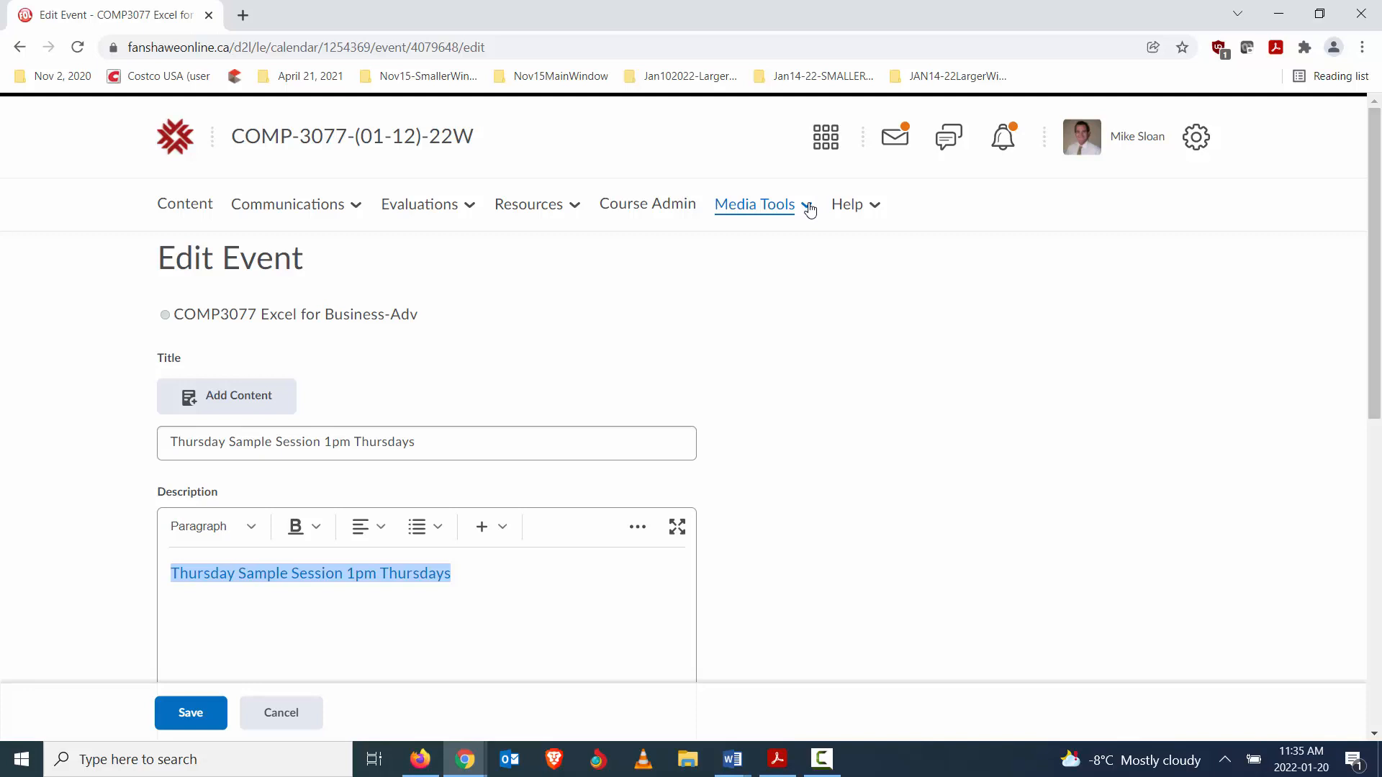
- Open the Thursday Sample Session meeting for editing in the Virtual Classroom and review its settings
click(810, 208)
click(730, 341)
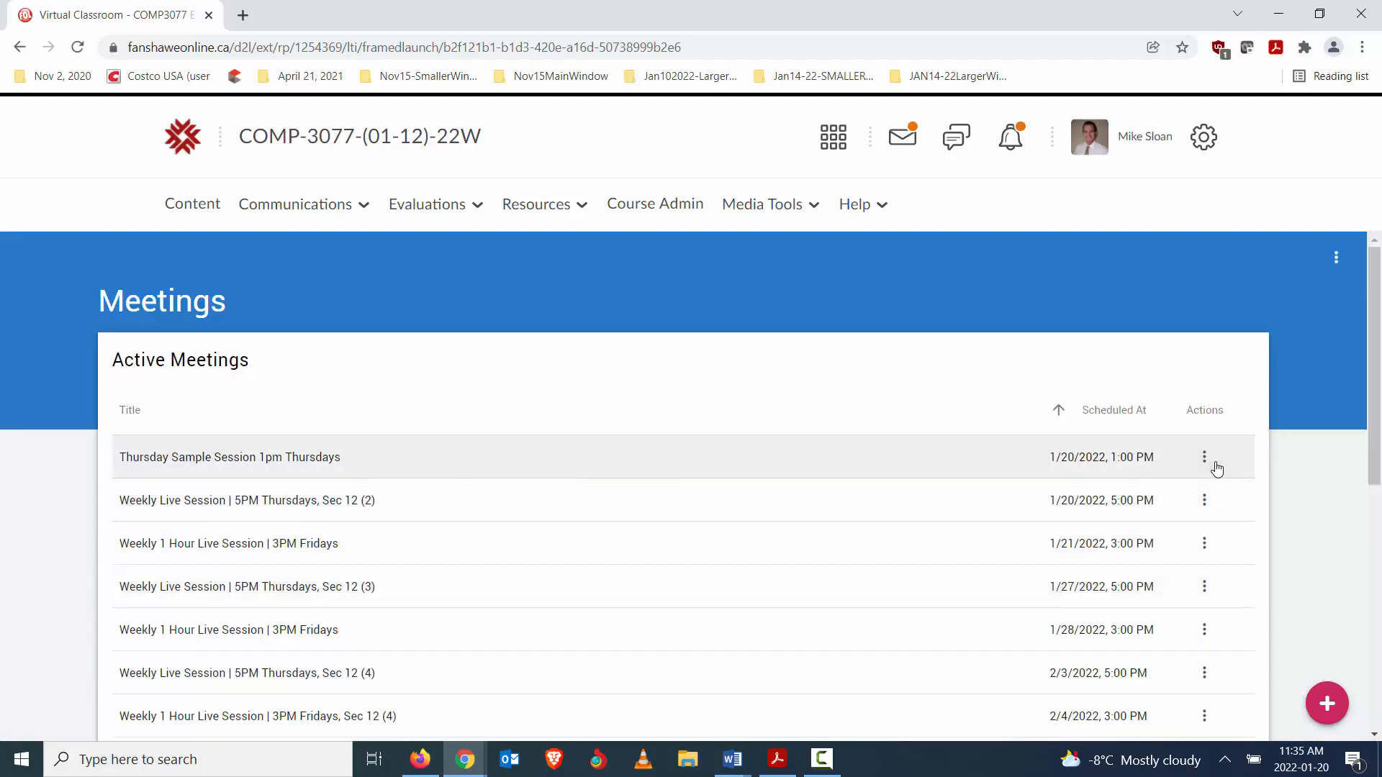
click(1208, 461)
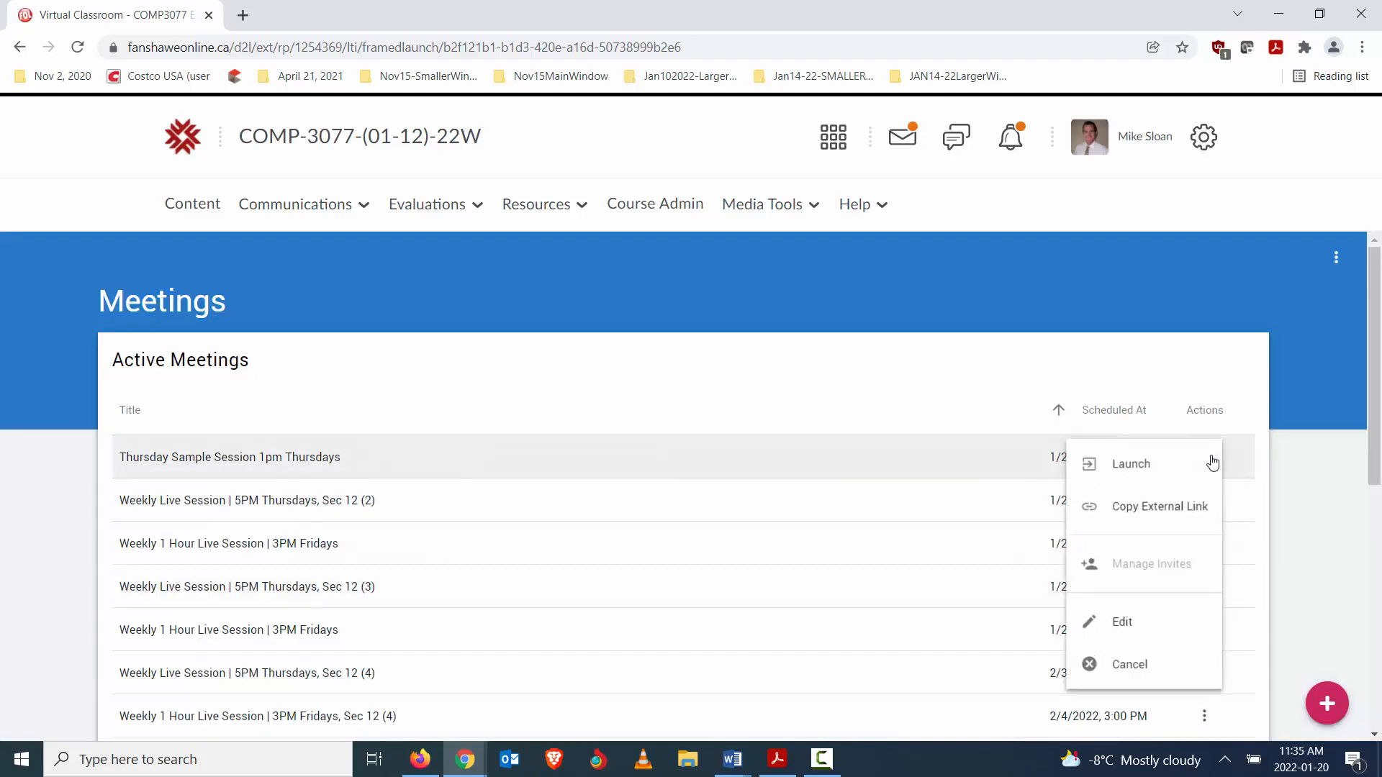
click(1119, 623)
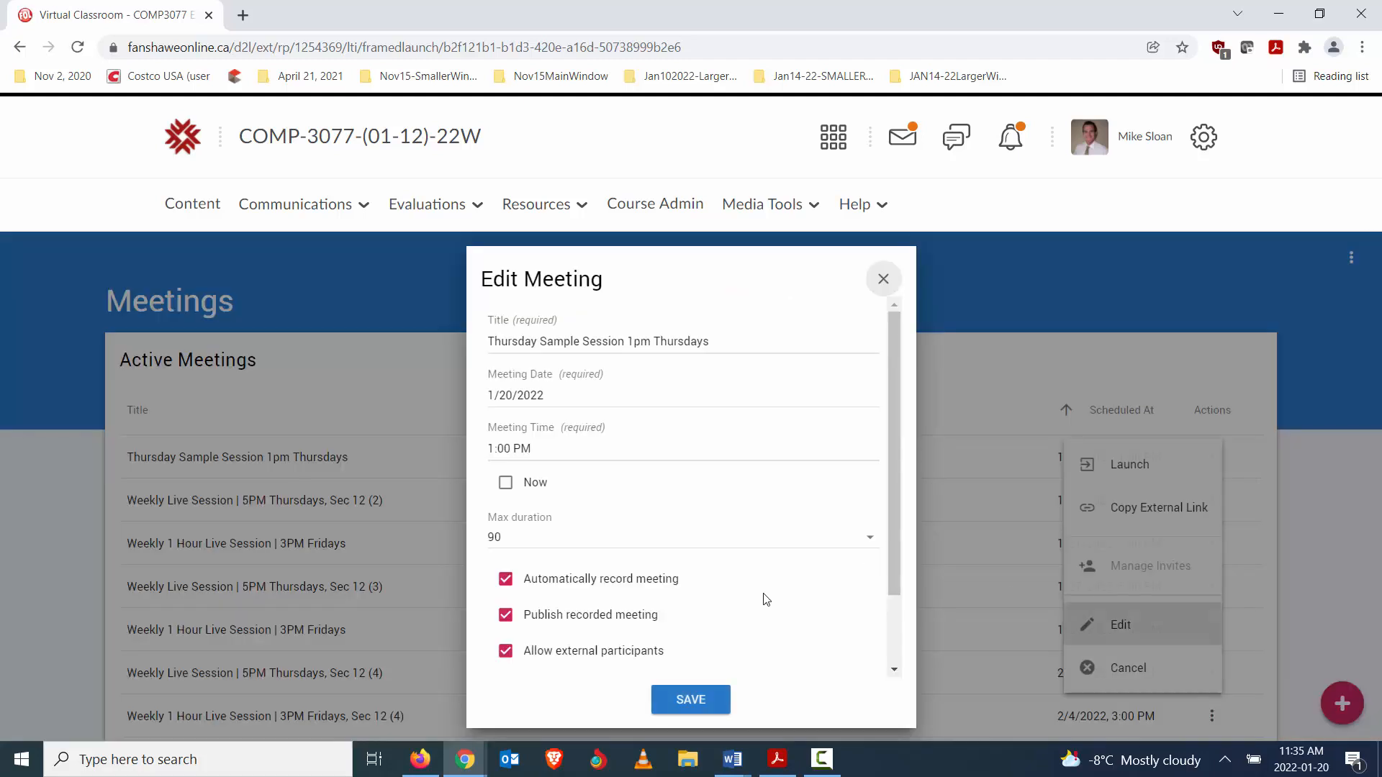
scroll(595, 590, down, 3)
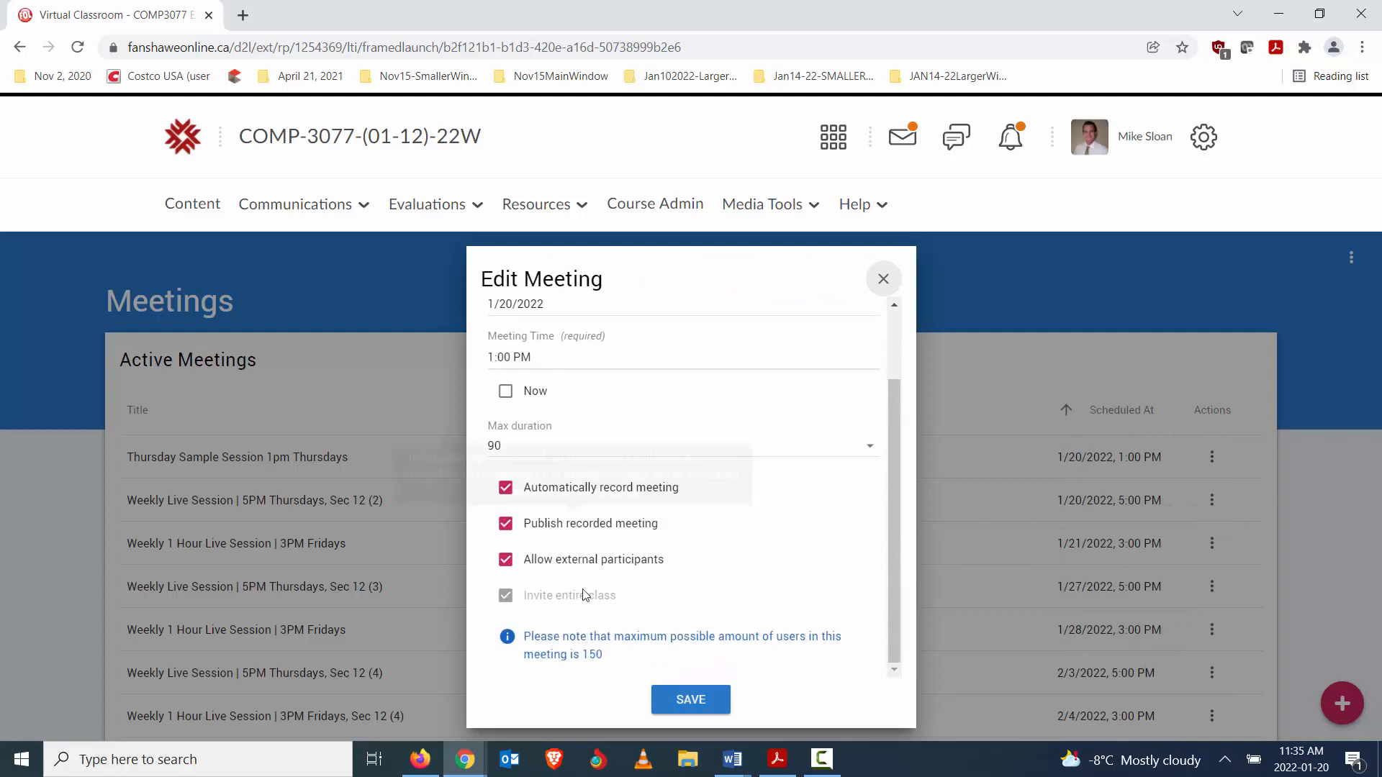
scroll(598, 562, up, 3)
- Shorten the meeting's title to "1pm Thursdays" and save the meeting
click(716, 353)
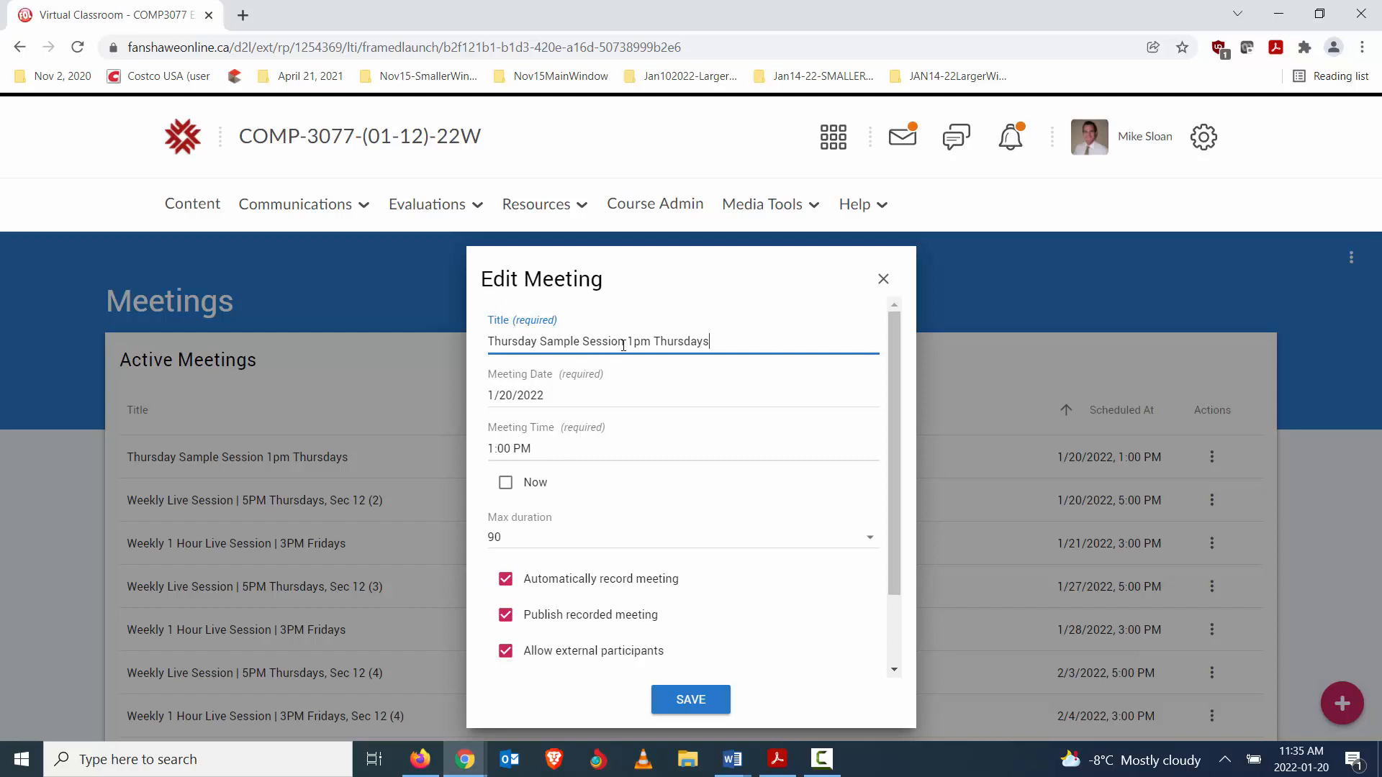
drag(624, 340, 429, 339)
key(Delete)
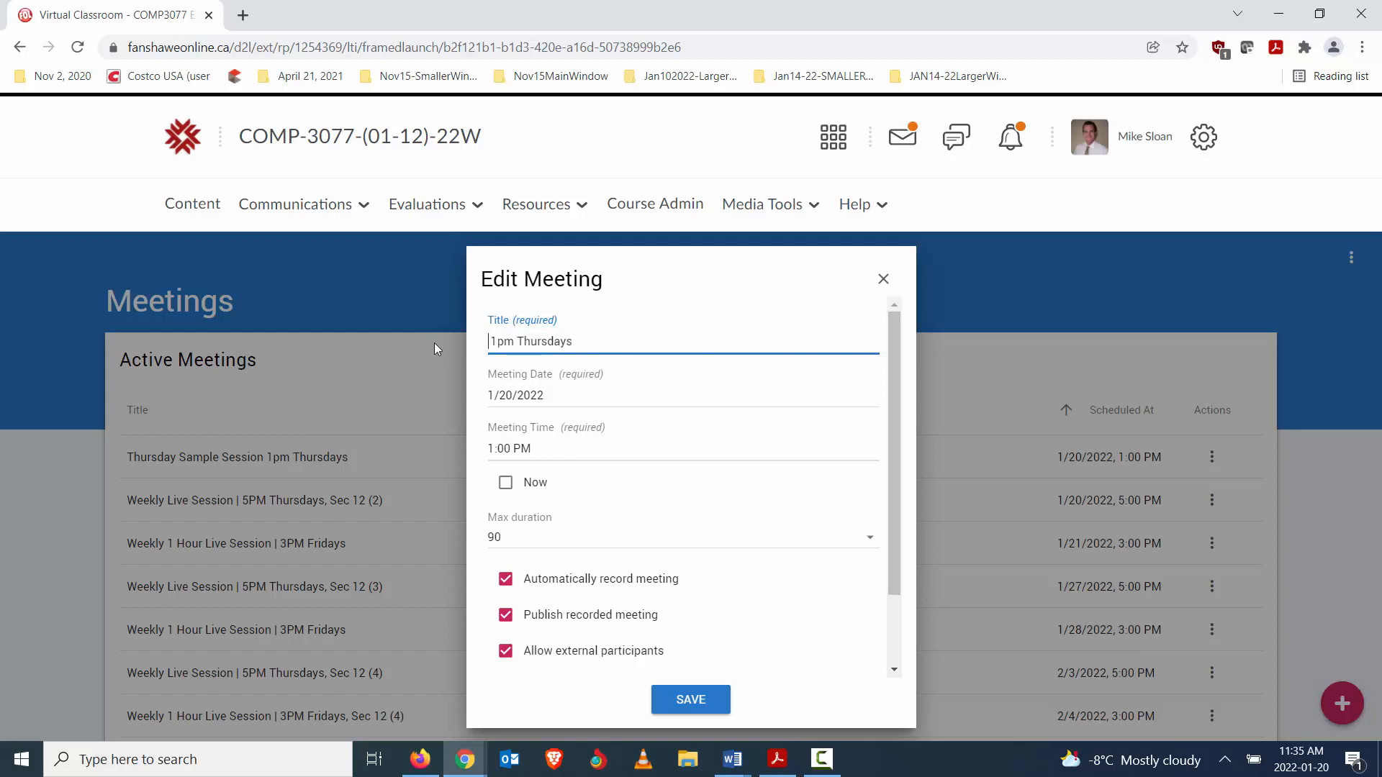
key(Delete)
click(696, 702)
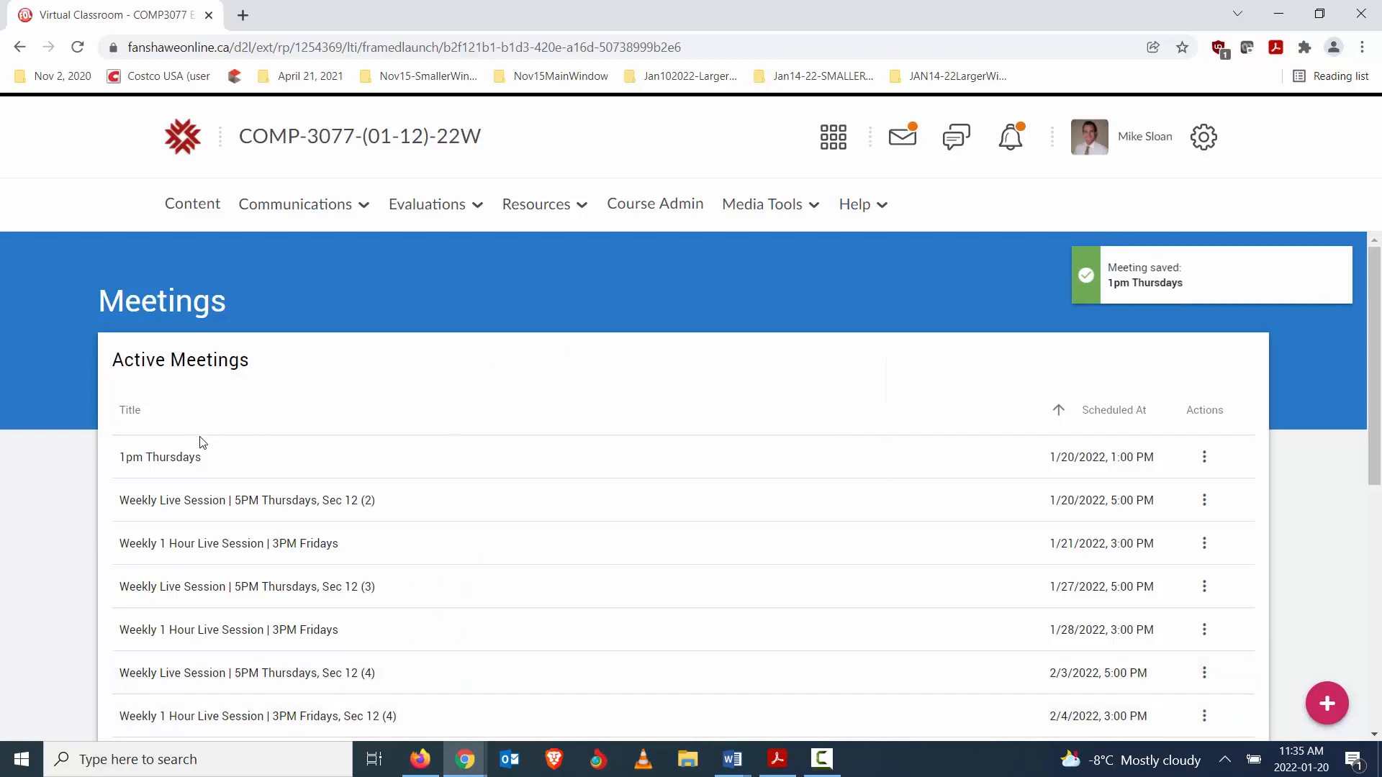
- Return to the course homepage and open the 1pm Thursdays calendar event for editing
click(376, 135)
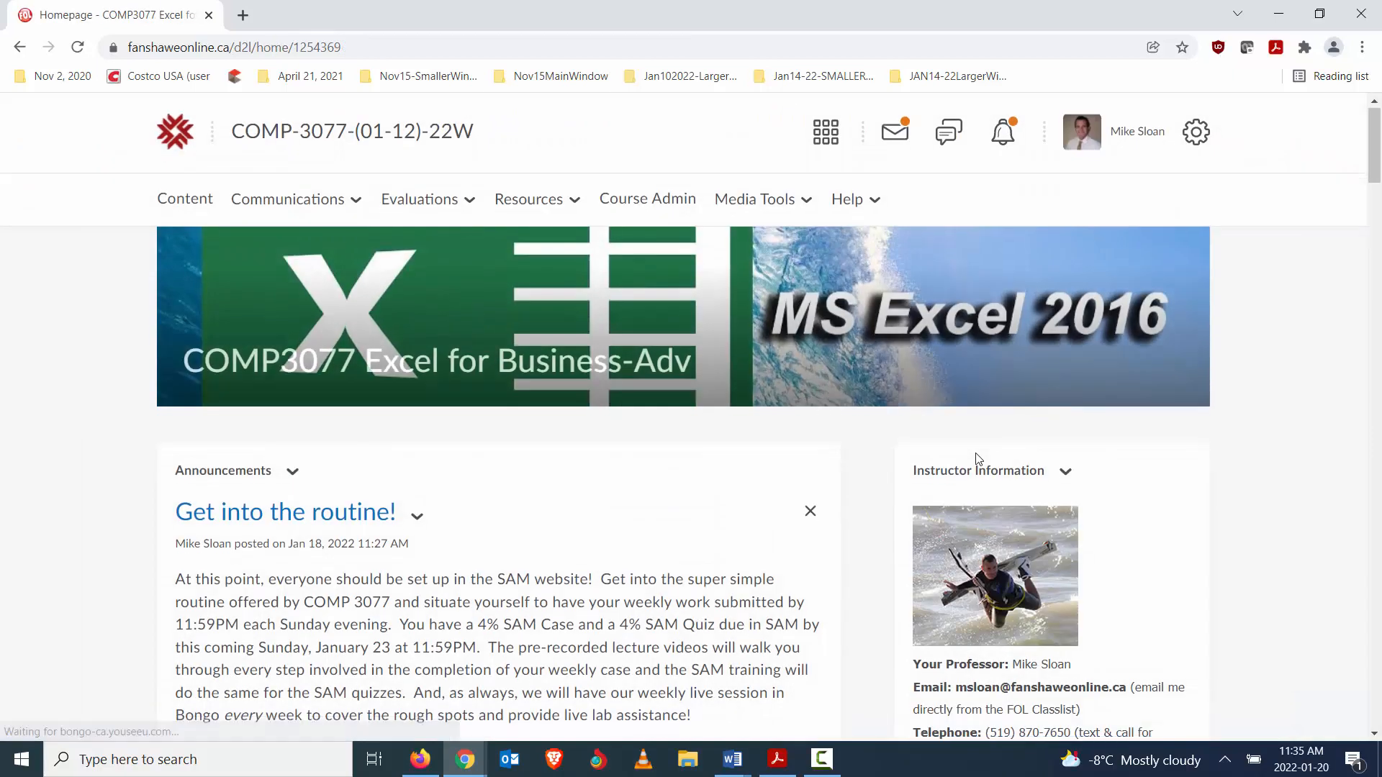
scroll(979, 458, down, 15)
click(1160, 441)
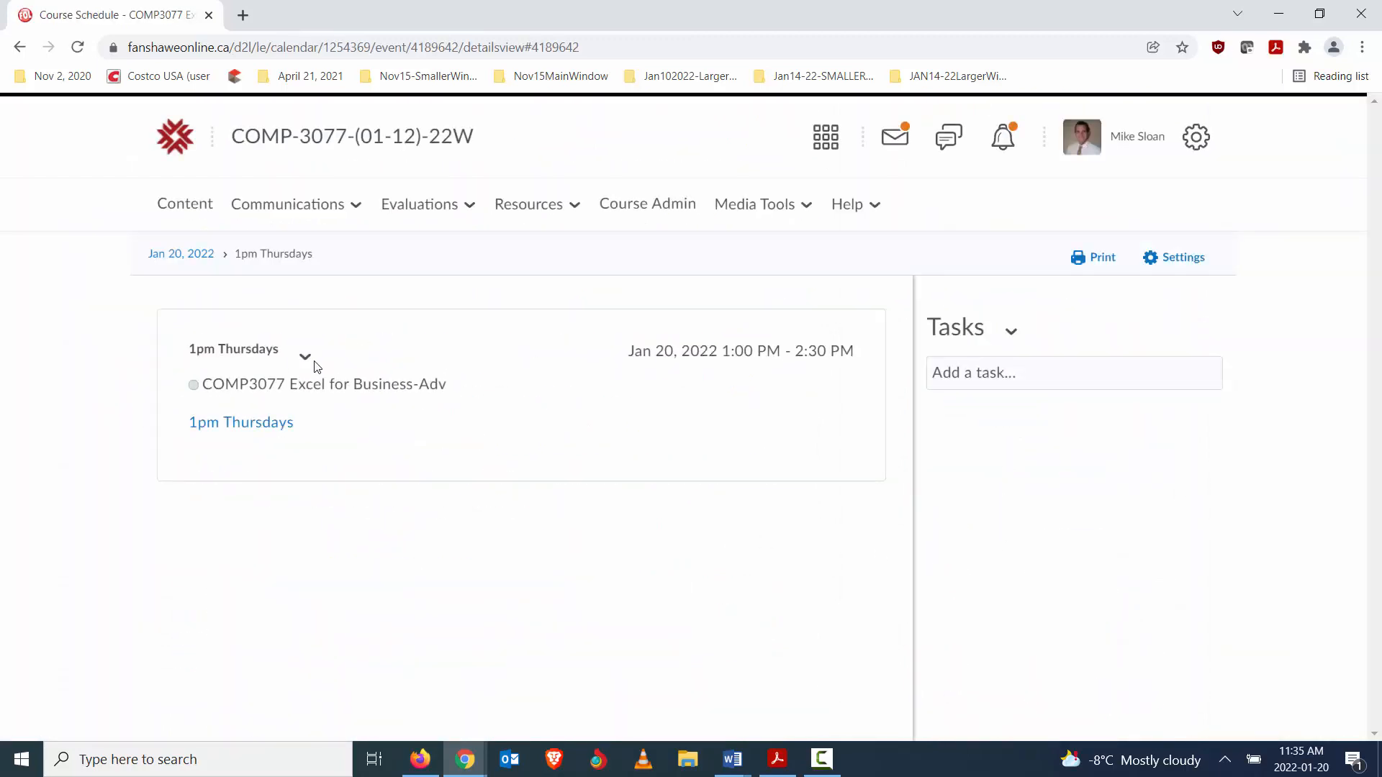
click(308, 359)
click(331, 407)
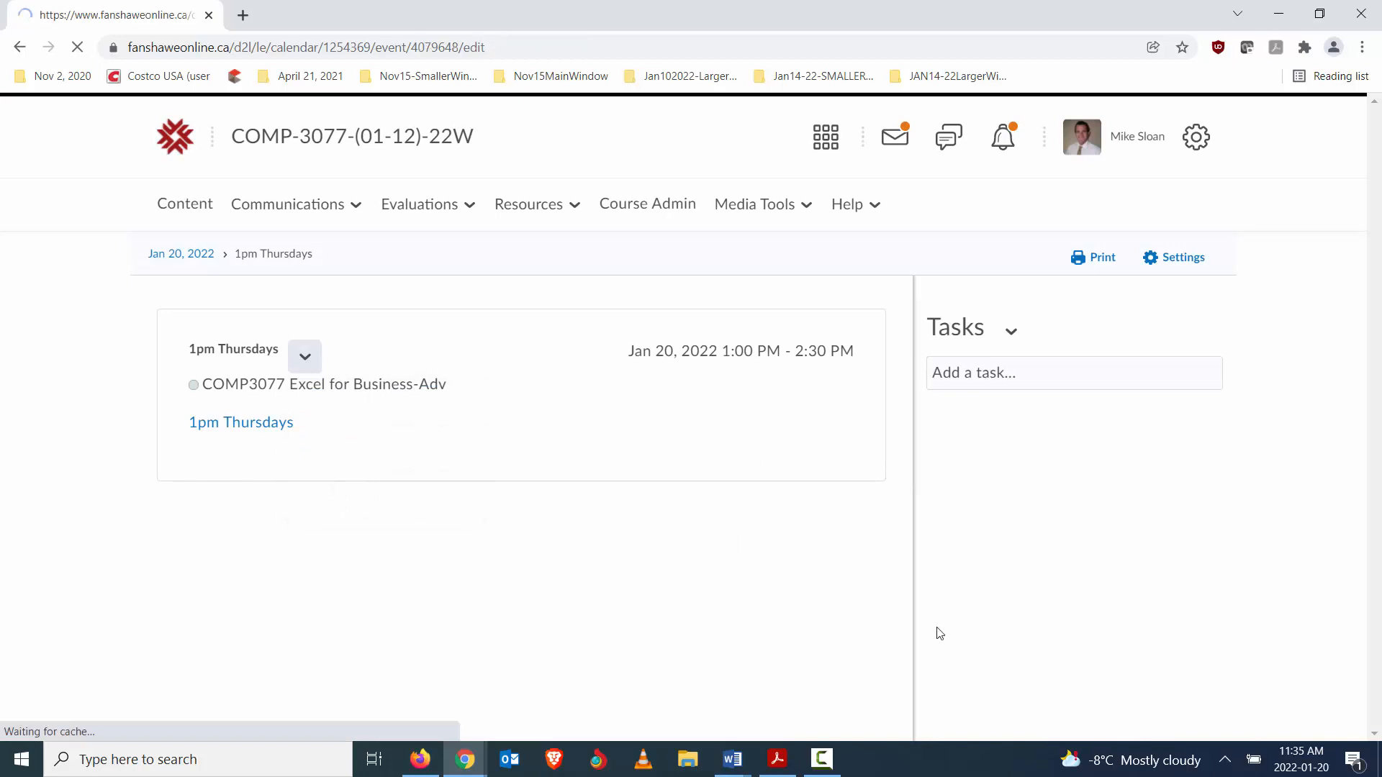
scroll(923, 627, down, 4)
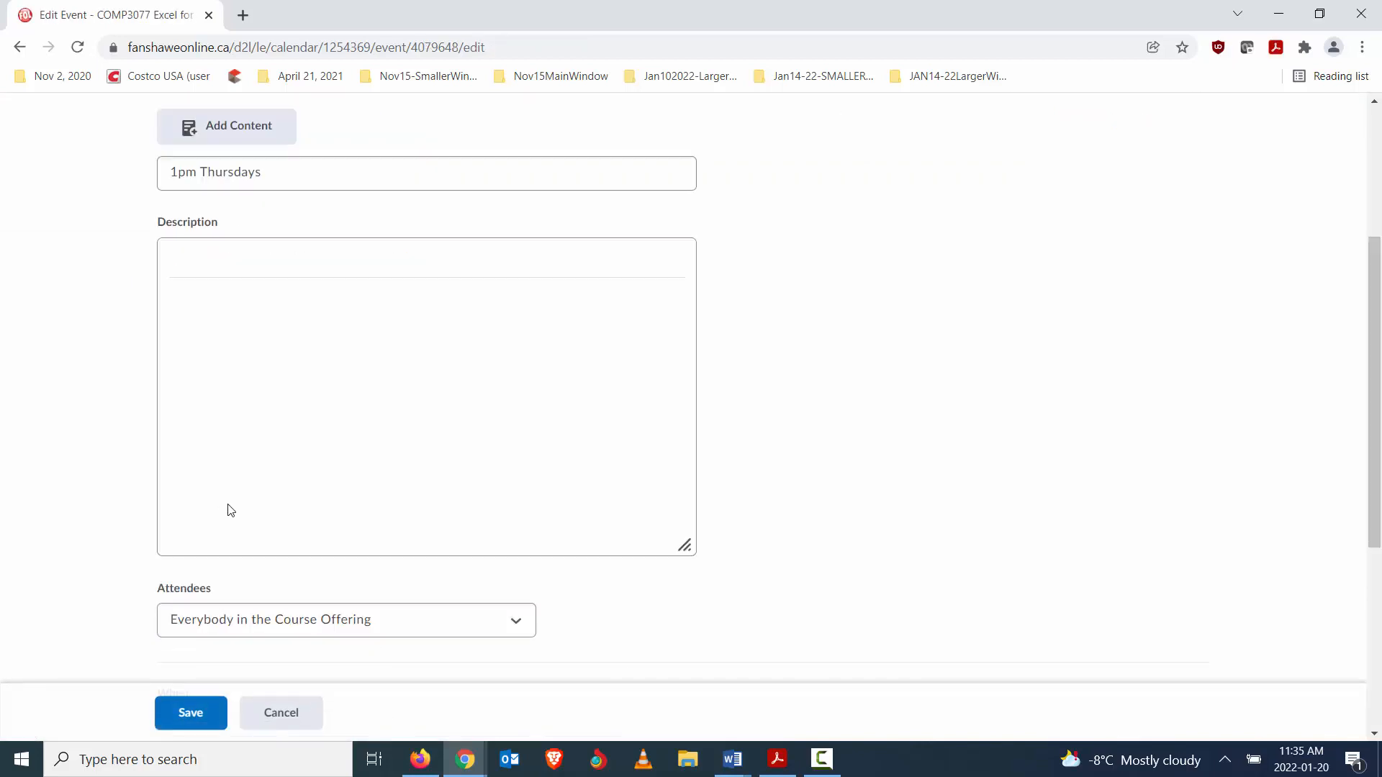
scroll(461, 457, up, 2)
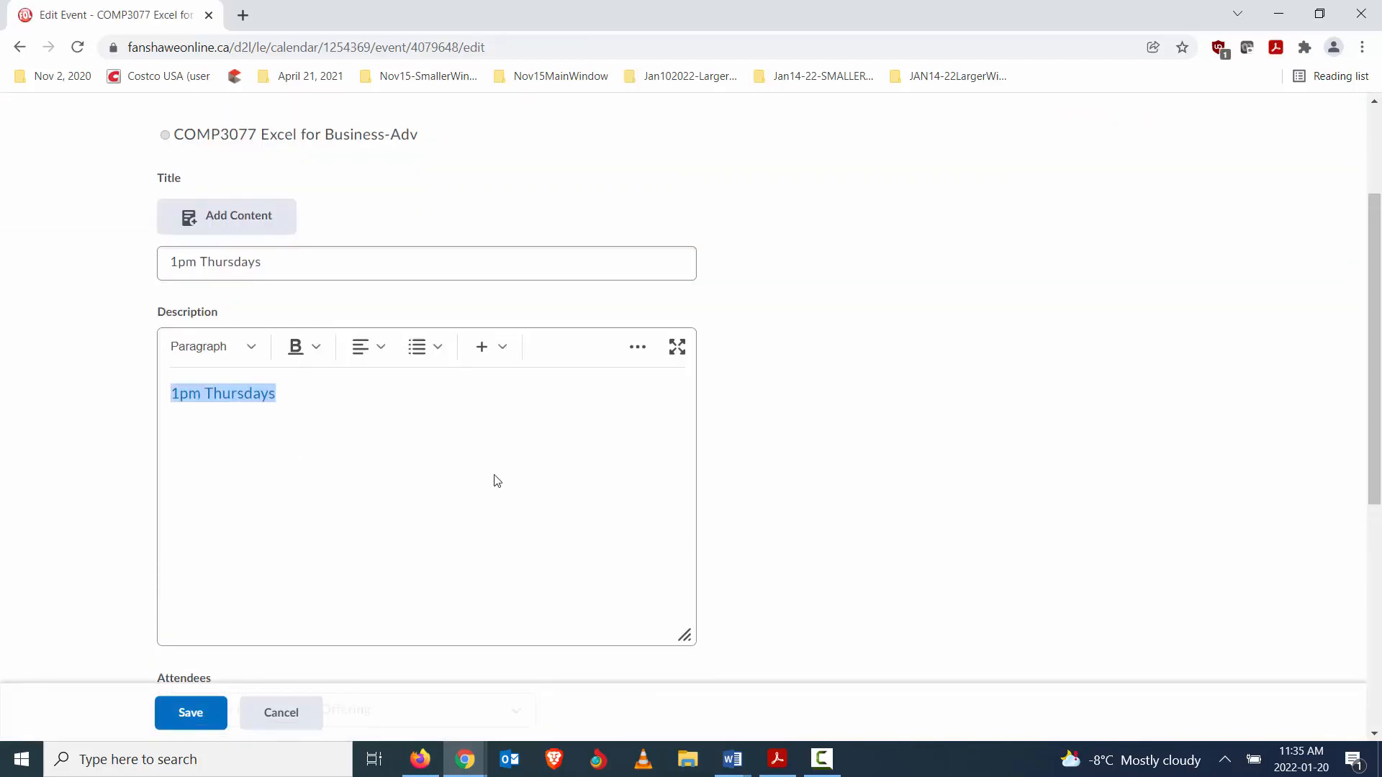
- Replace the calendar event's title with "Thursday Sample Session"
click(296, 256)
drag(295, 257, 2, 261)
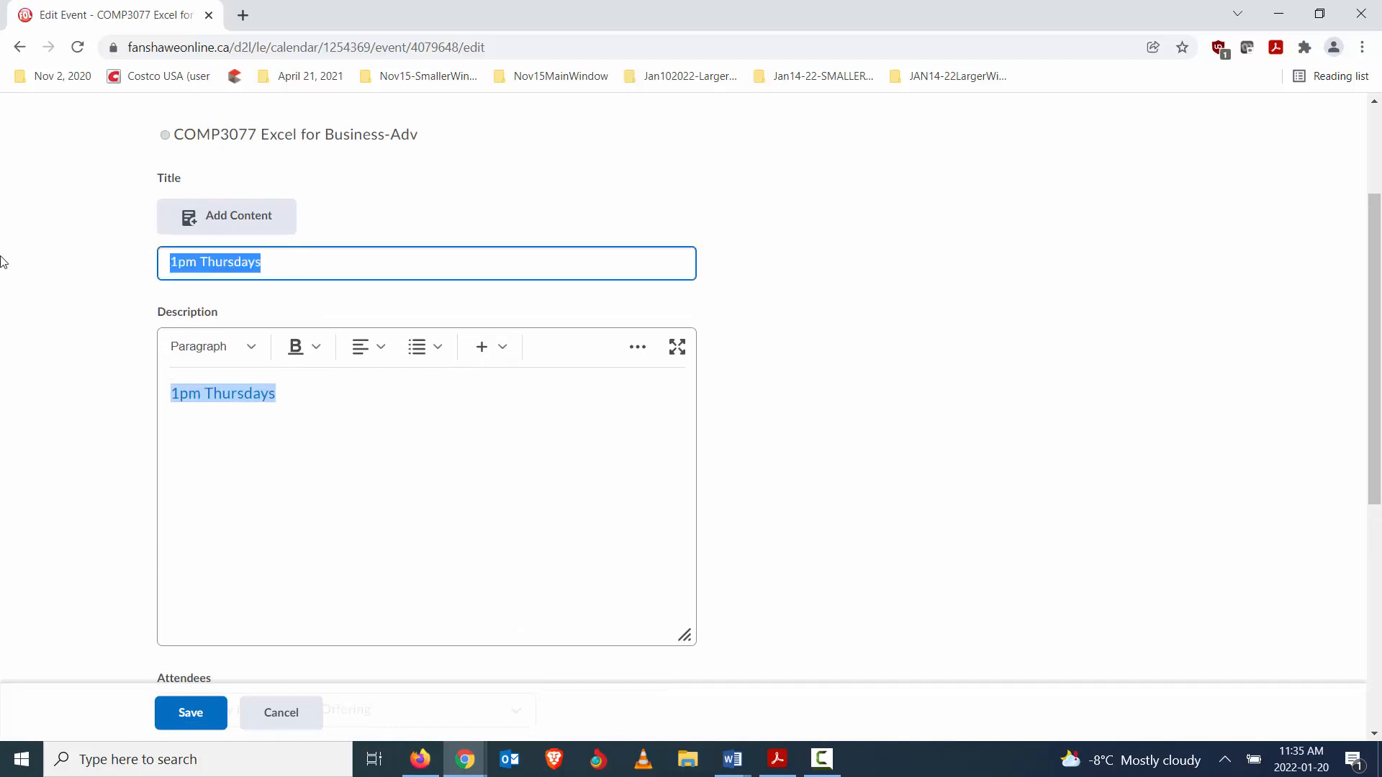
text(T)
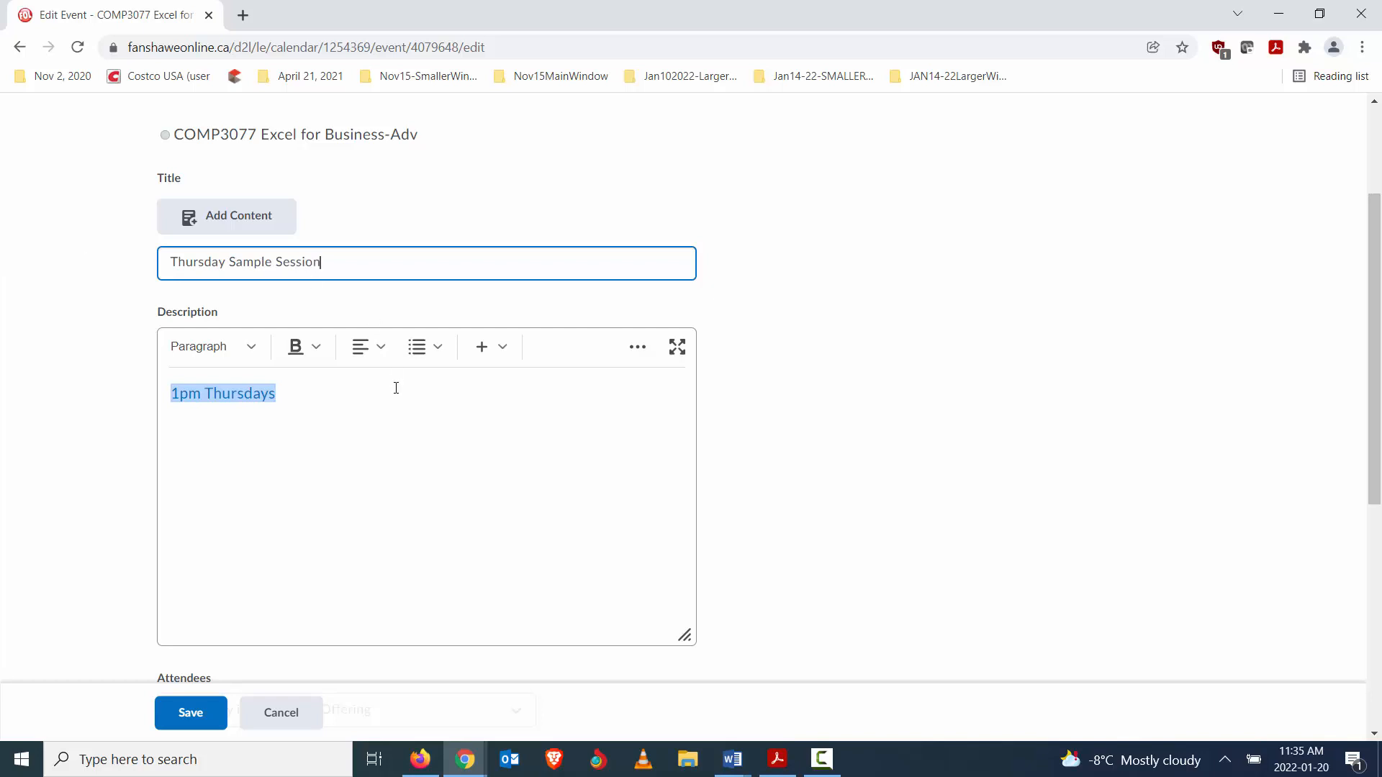
- Examine the event's description link, attendees setting and start and end times
scroll(396, 400, down, 1)
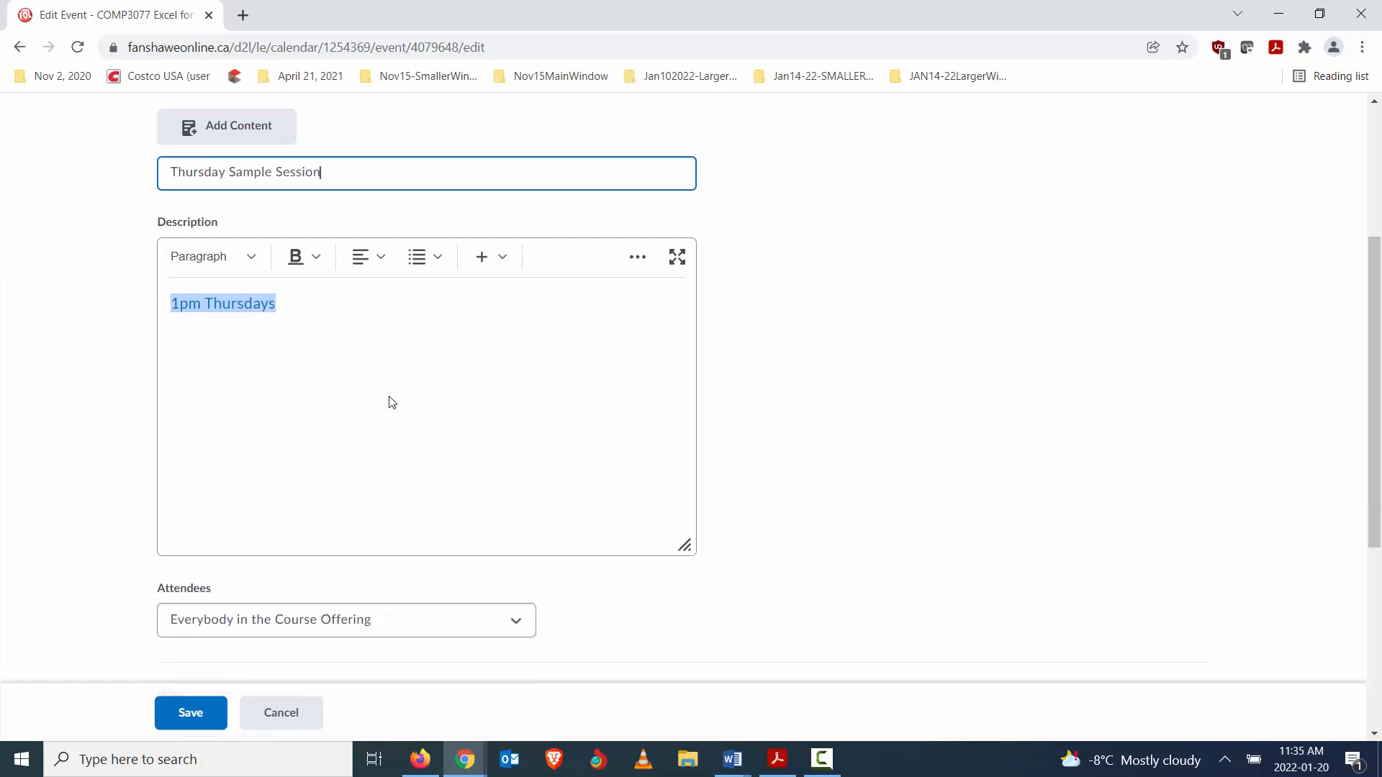
scroll(392, 402, up, 1)
scroll(396, 401, down, 4)
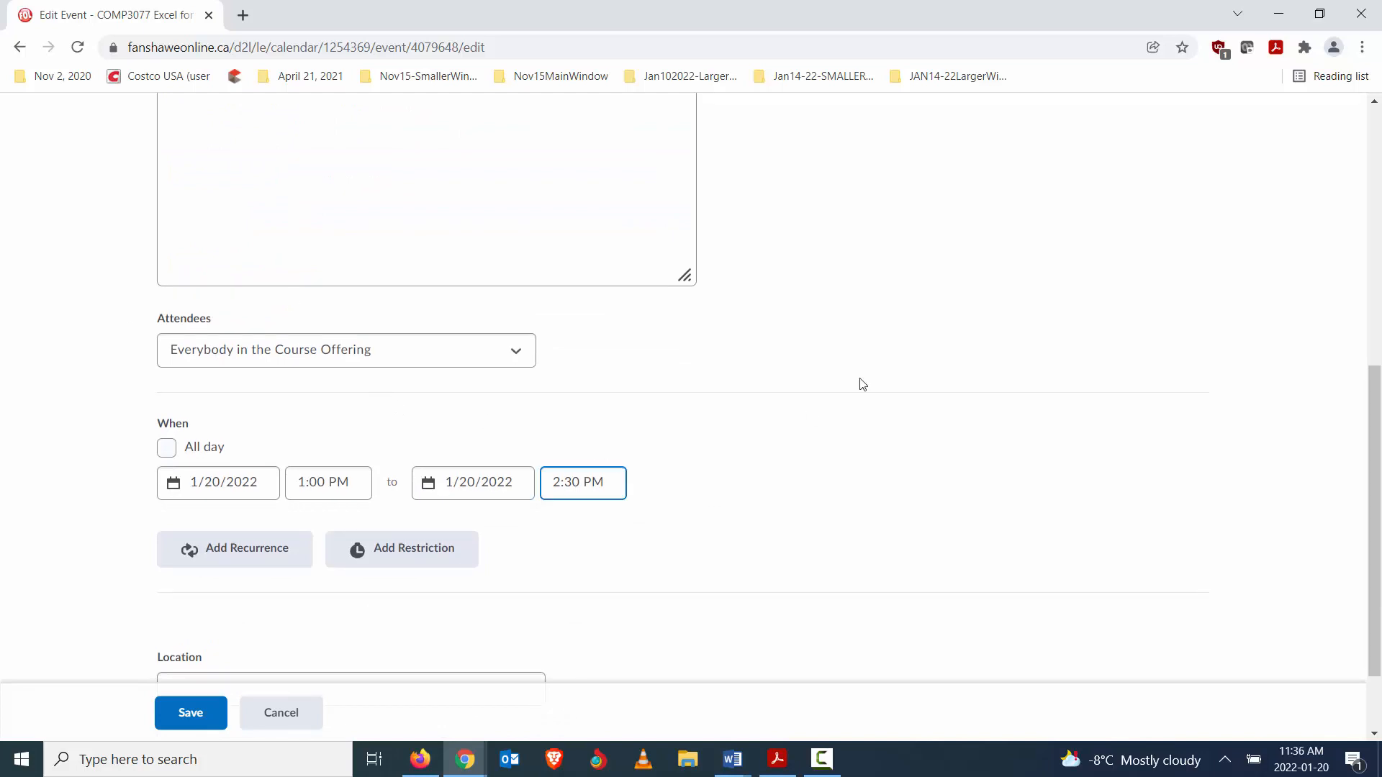
scroll(451, 309, up, 4)
scroll(921, 365, down, 2)
scroll(920, 367, down, 2)
scroll(914, 379, up, 3)
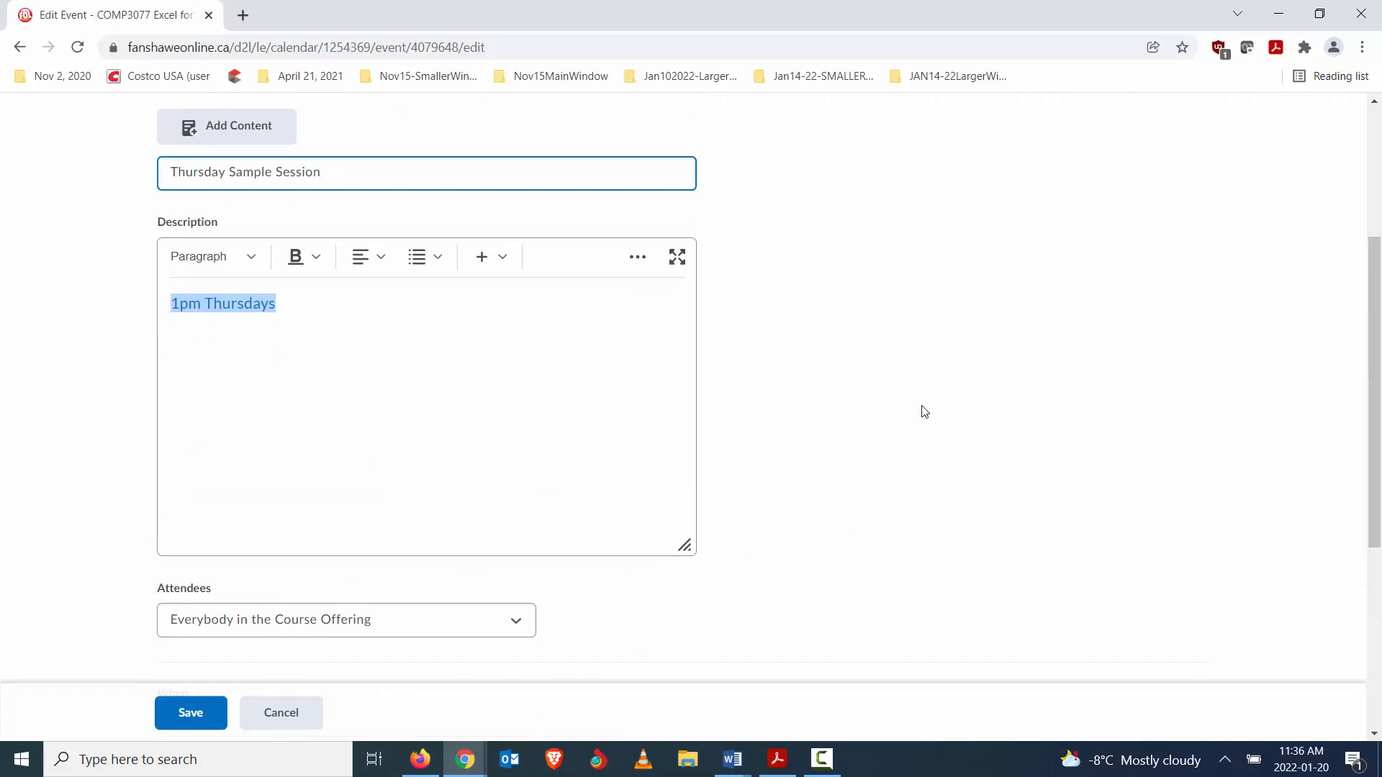
scroll(907, 409, up, 2)
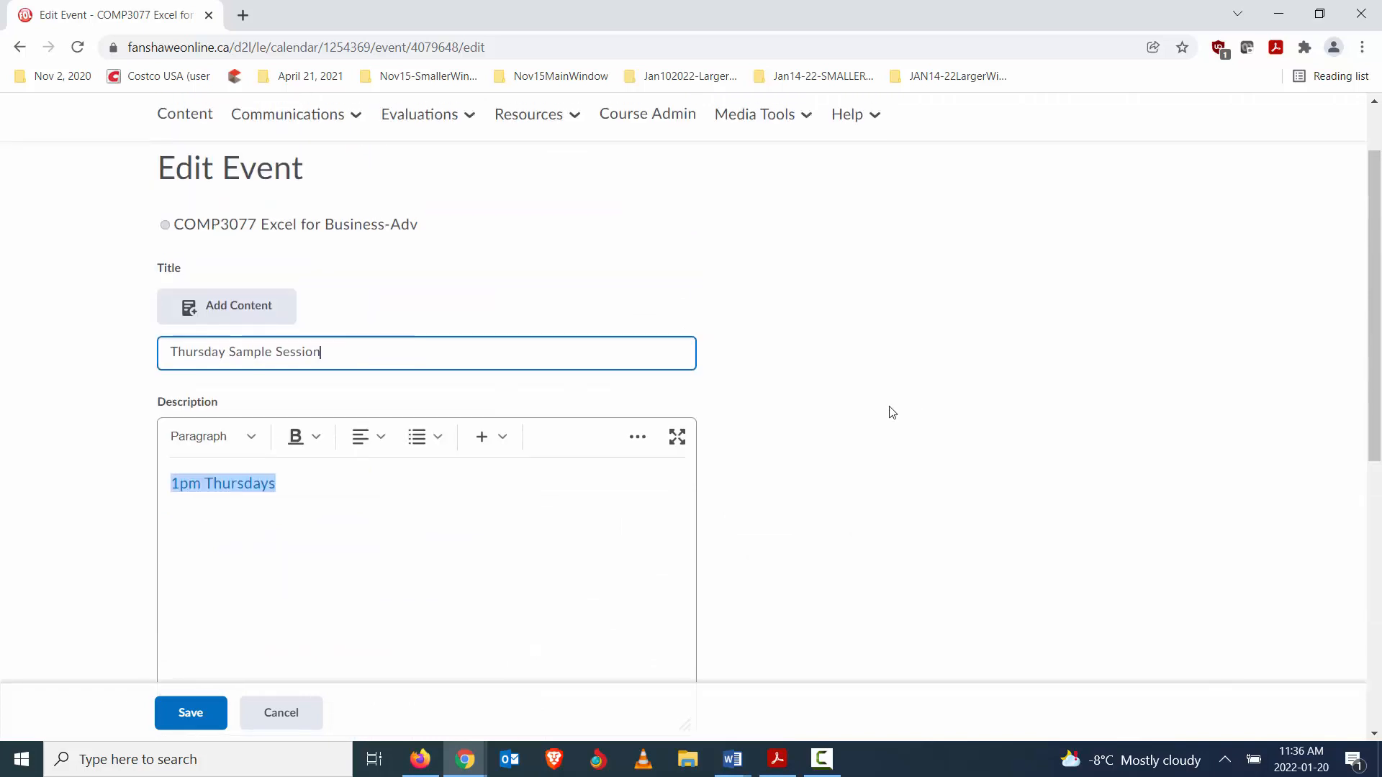
scroll(859, 429, down, 5)
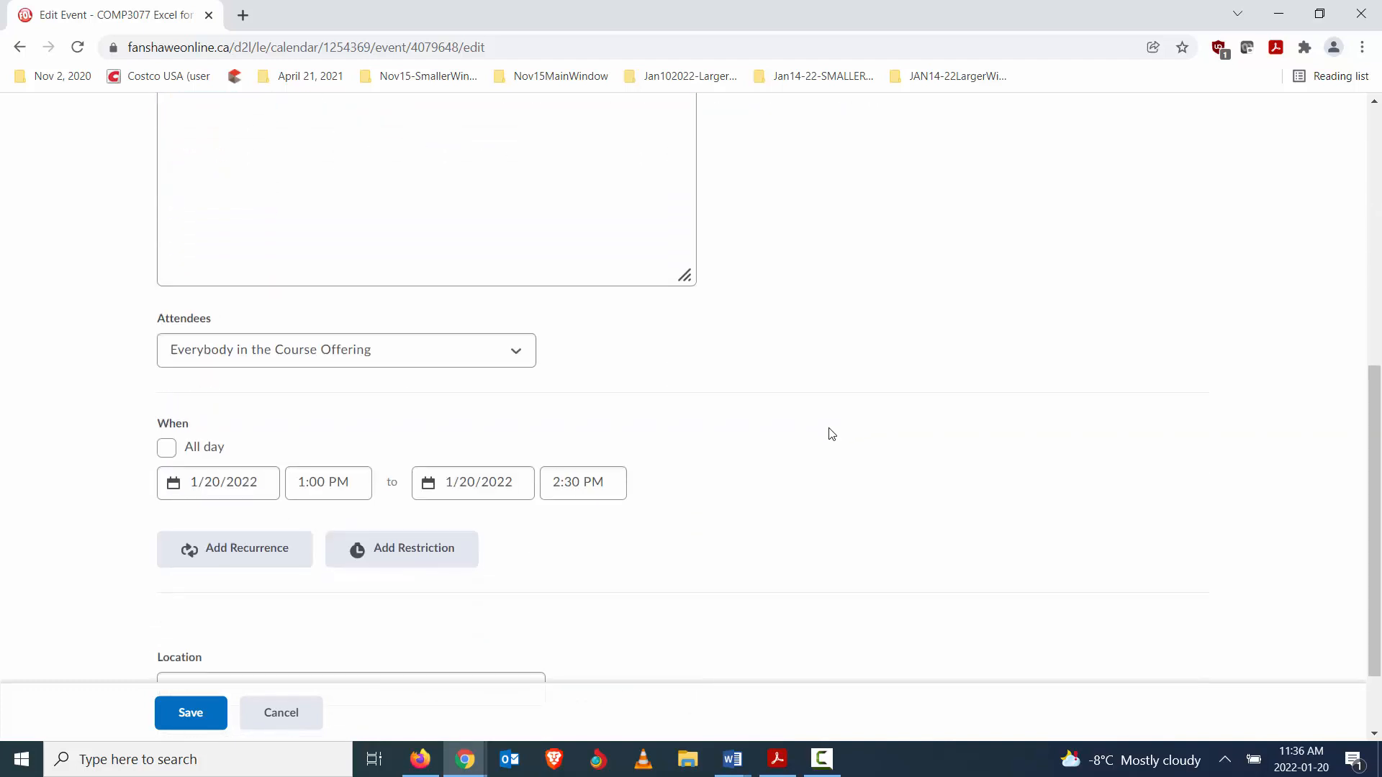
- Limit the event's attendees to the COMP-3077-01-22W section, set its location to "Bongo Virtual Classroom", and save the event
click(280, 363)
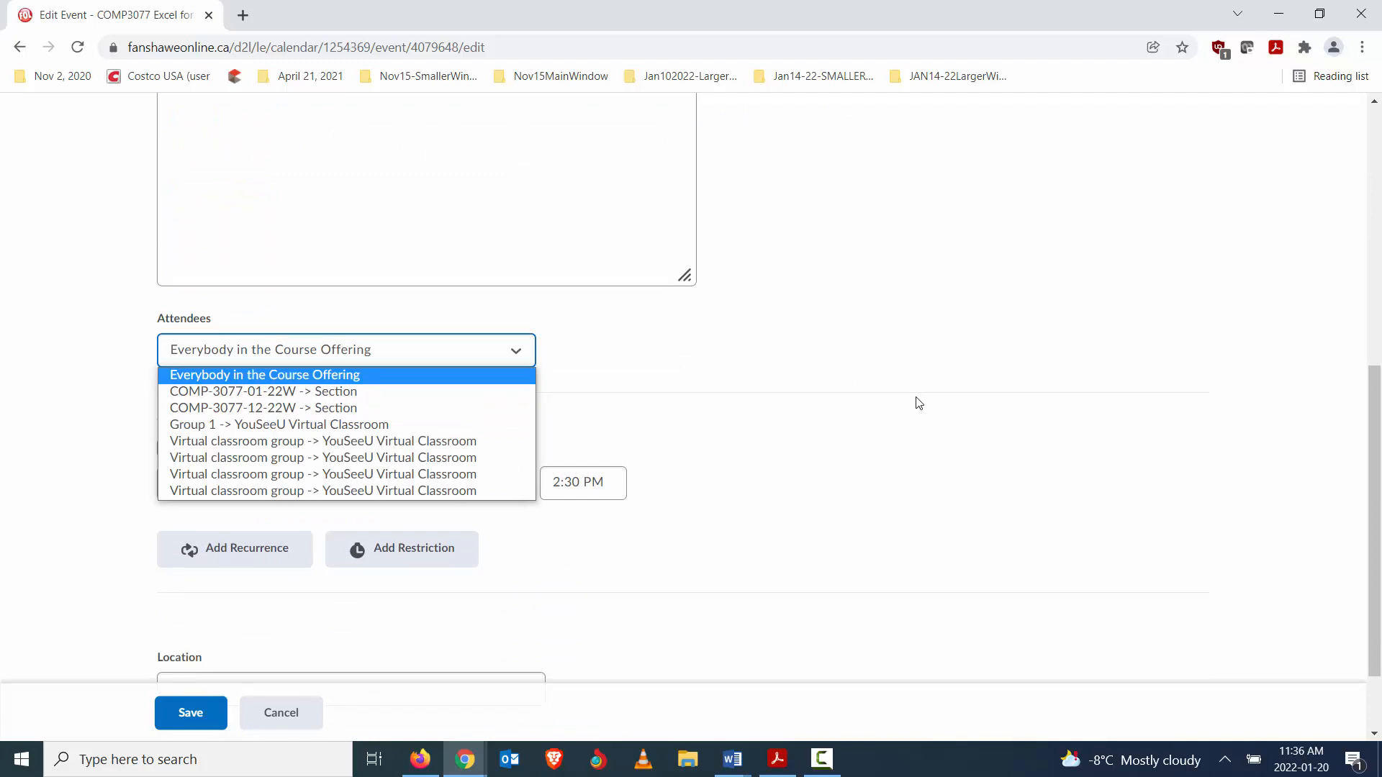
click(241, 394)
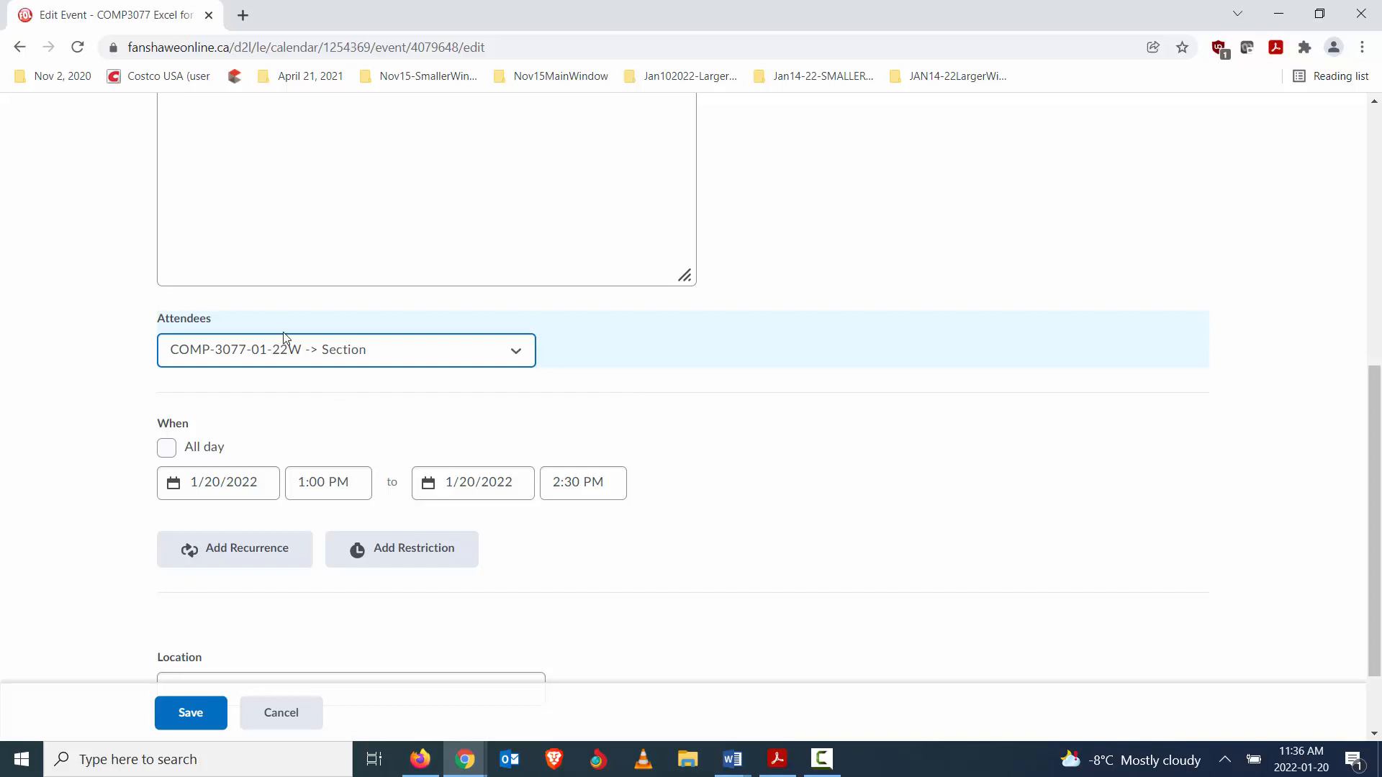
scroll(571, 463, down, 2)
click(247, 580)
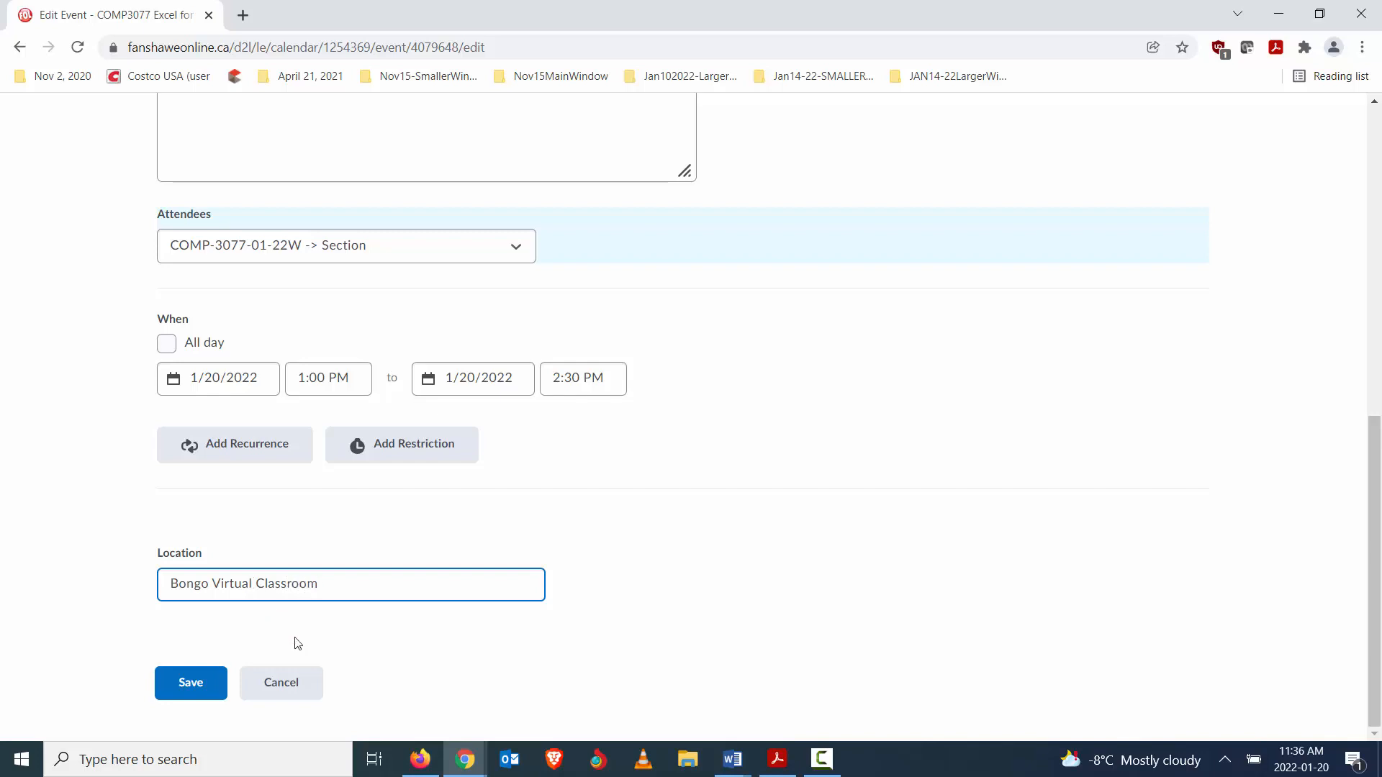
scroll(784, 463, up, 7)
scroll(1067, 403, down, 7)
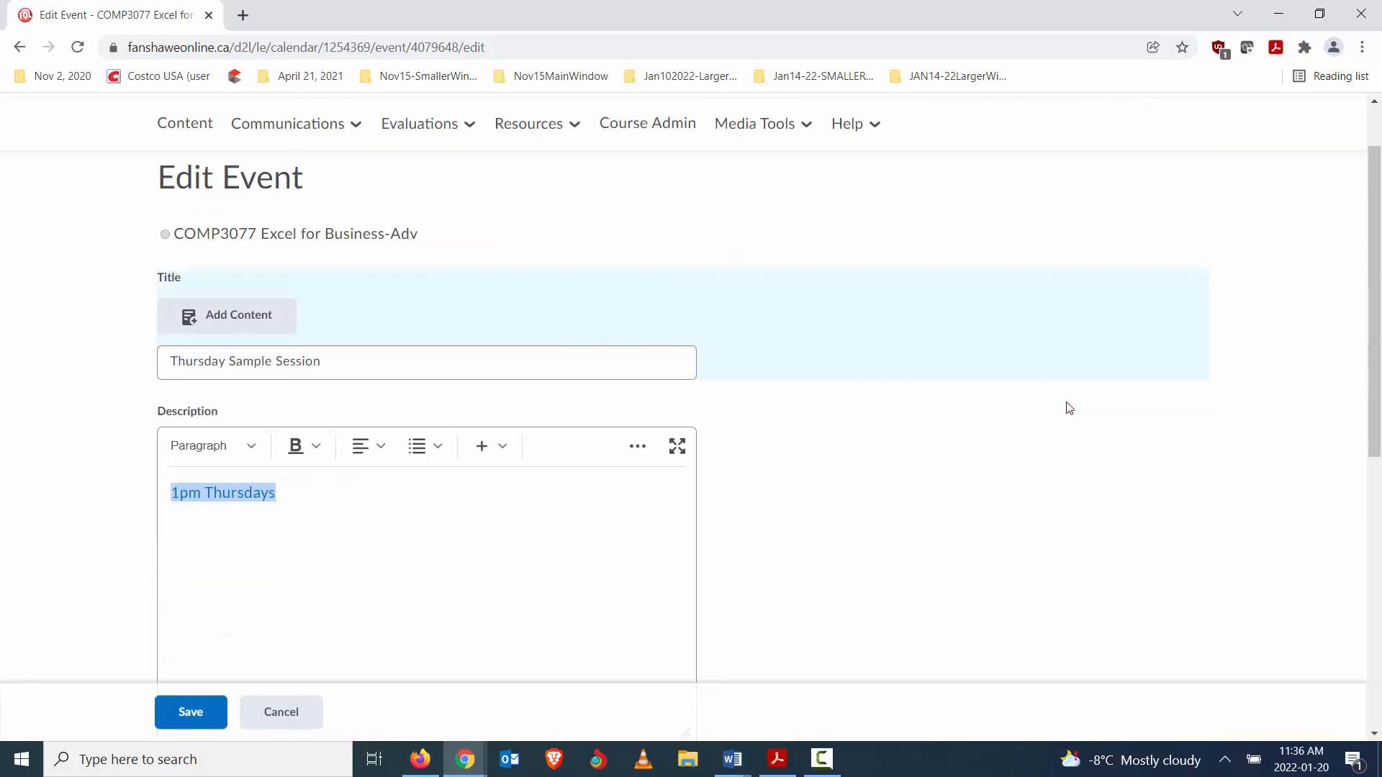
click(209, 682)
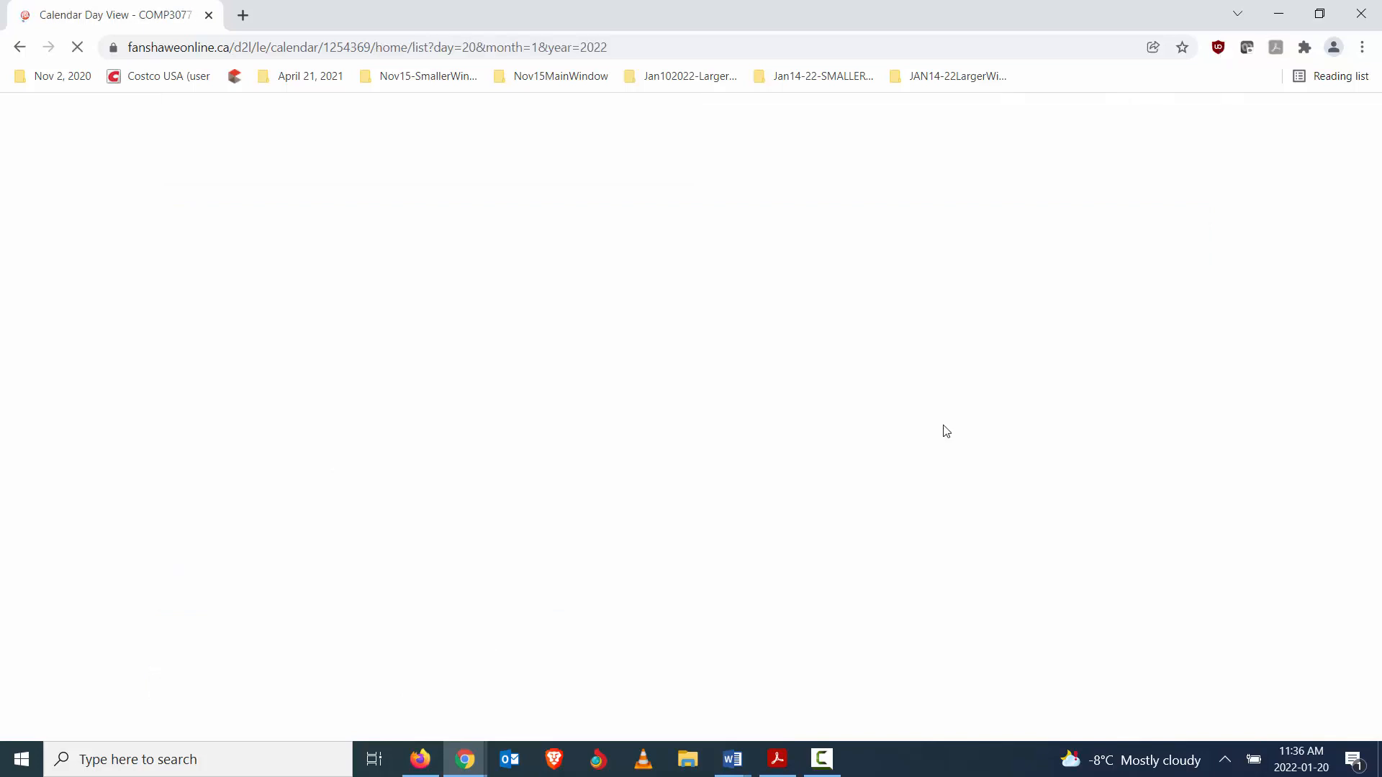
- Return to the course homepage and check the Thursday Sample Session entry among the calendar's upcoming events
click(344, 139)
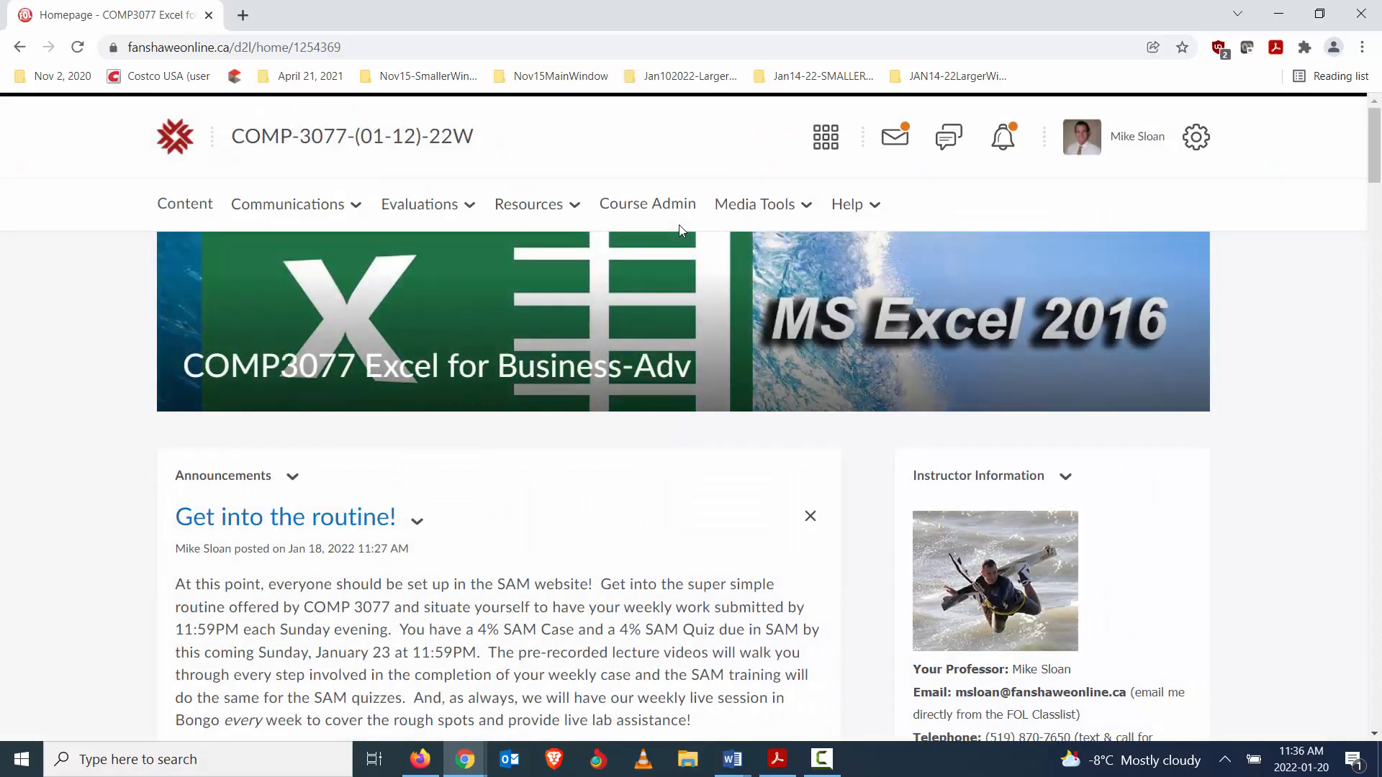
scroll(611, 438, down, 15)
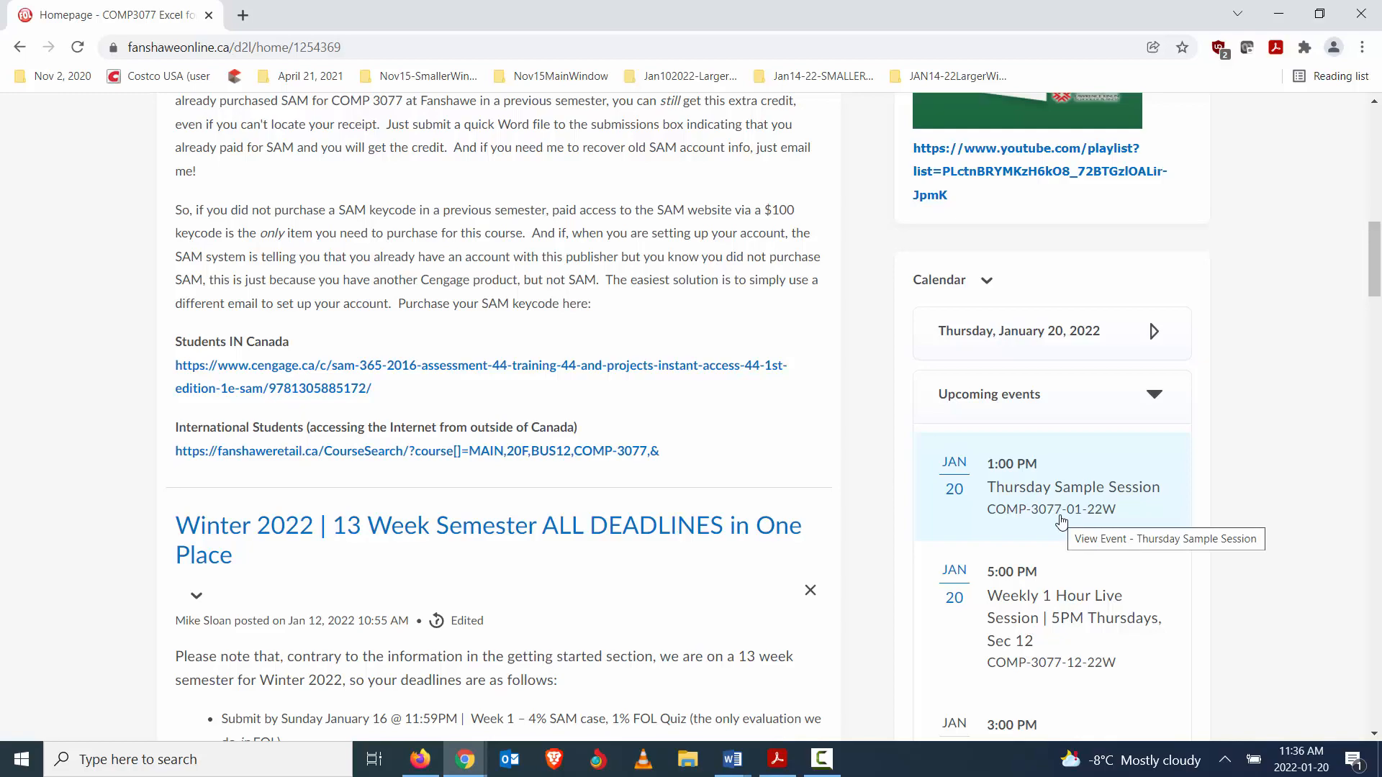
scroll(1062, 517, up, 15)
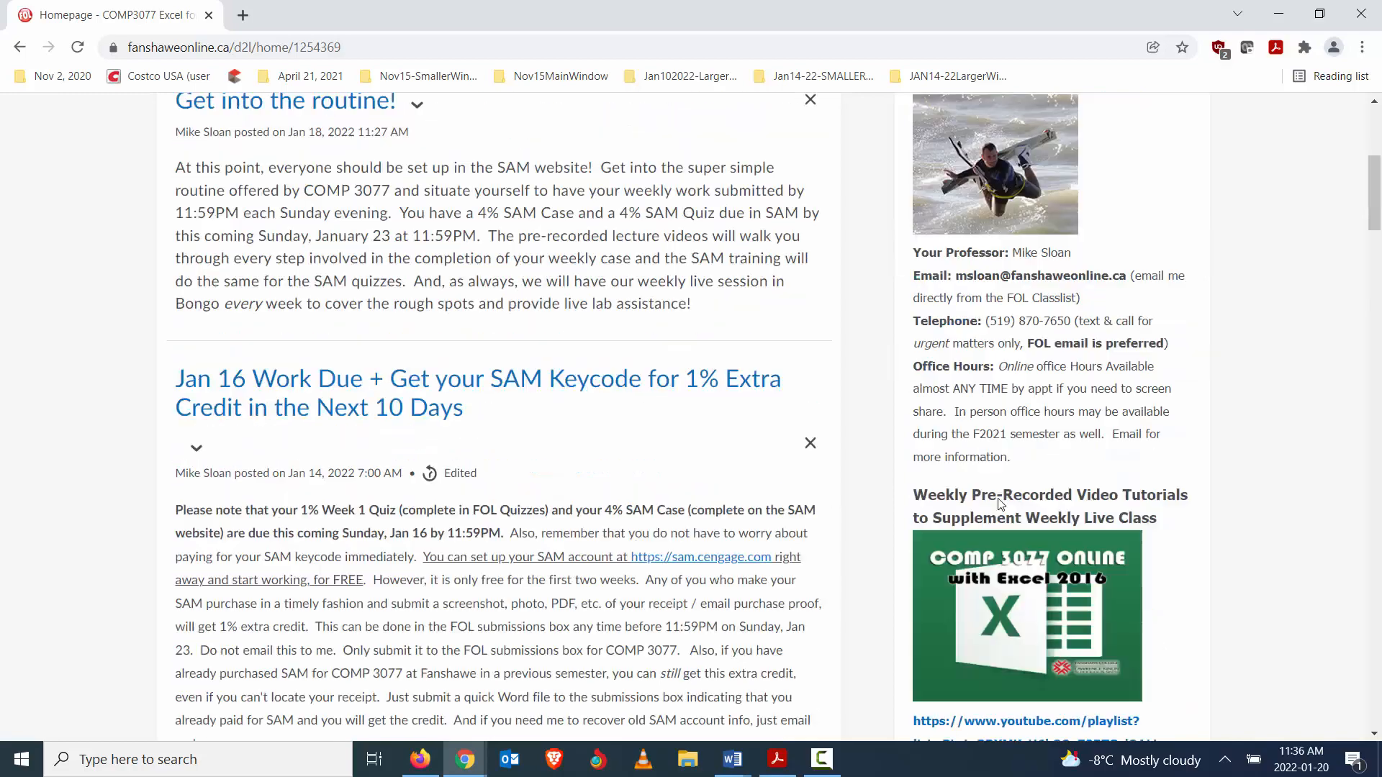
scroll(758, 242, down, 15)
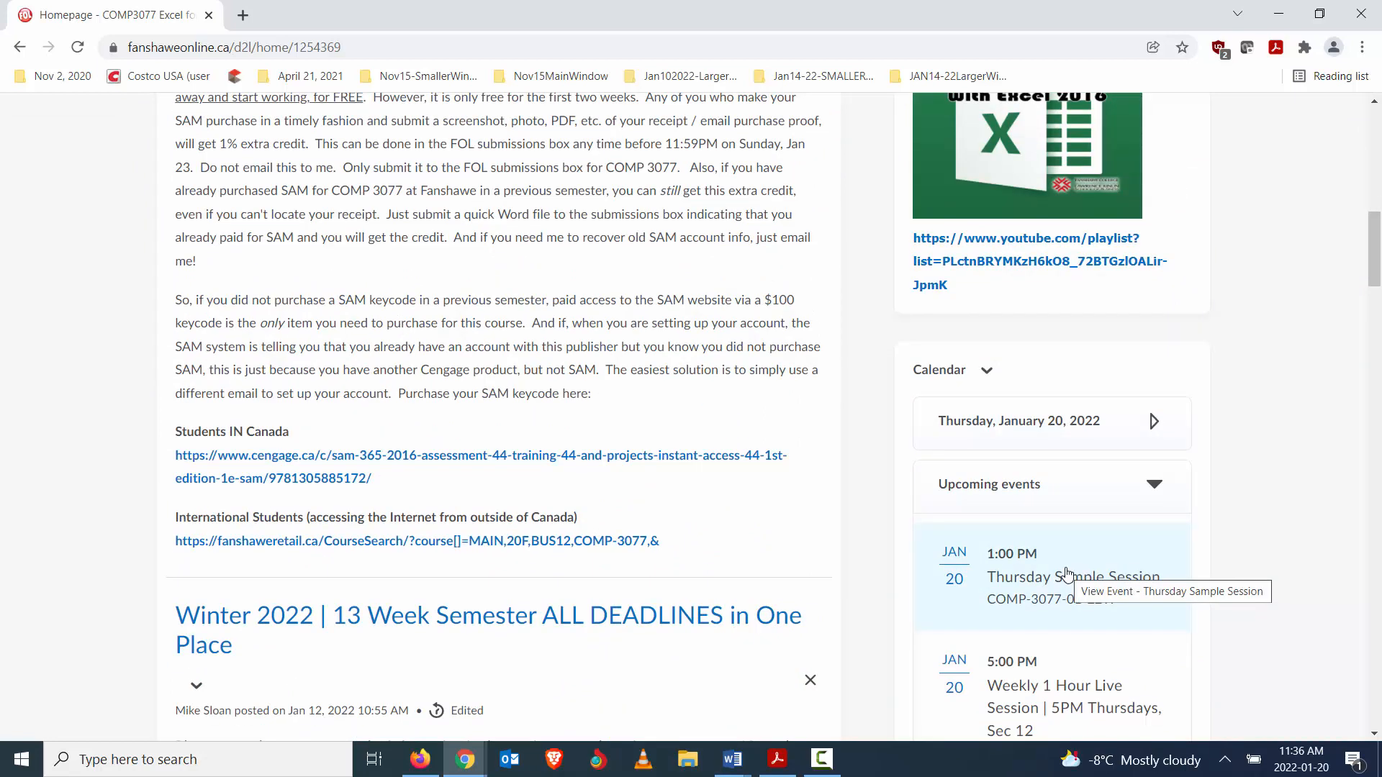
scroll(1067, 574, up, 10)
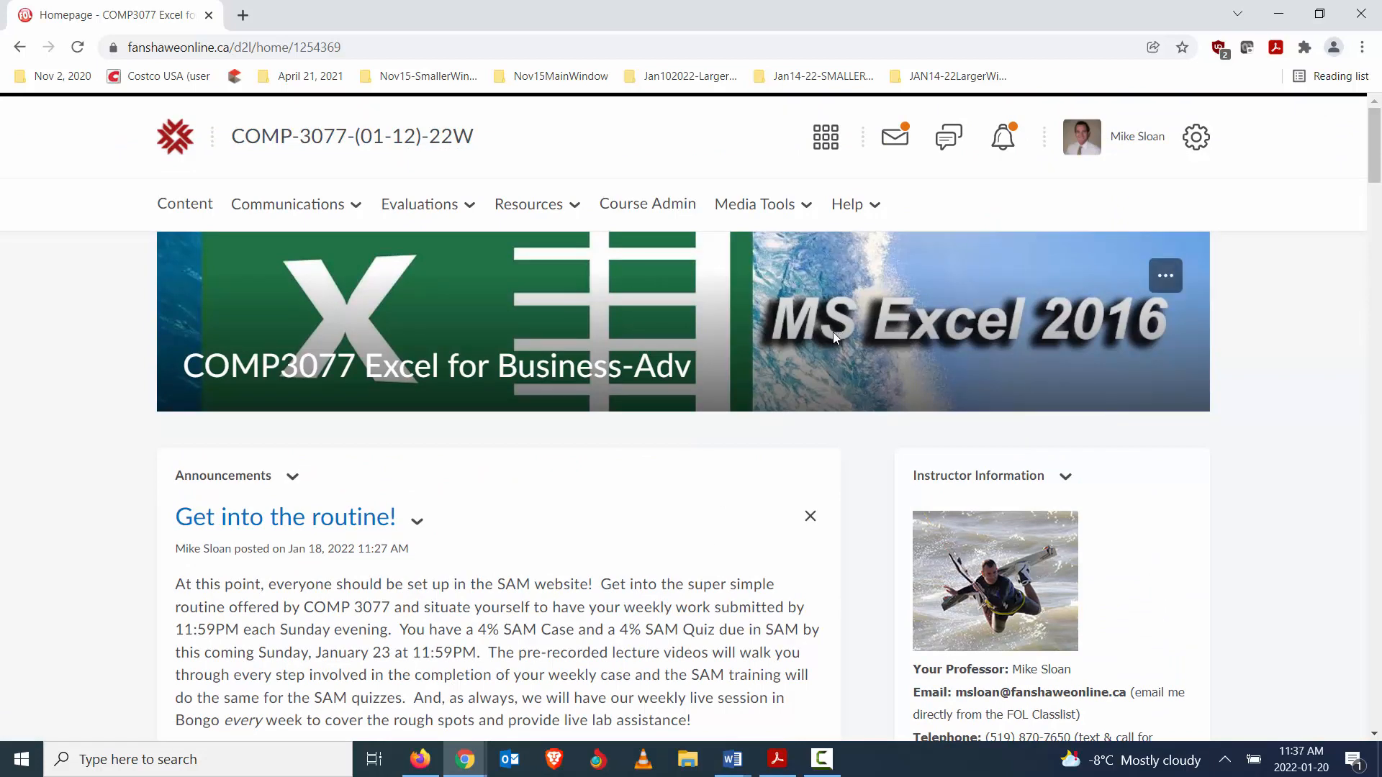
- Copy the external link of the 1pm Thursdays meeting from the course's Virtual Classroom
click(806, 207)
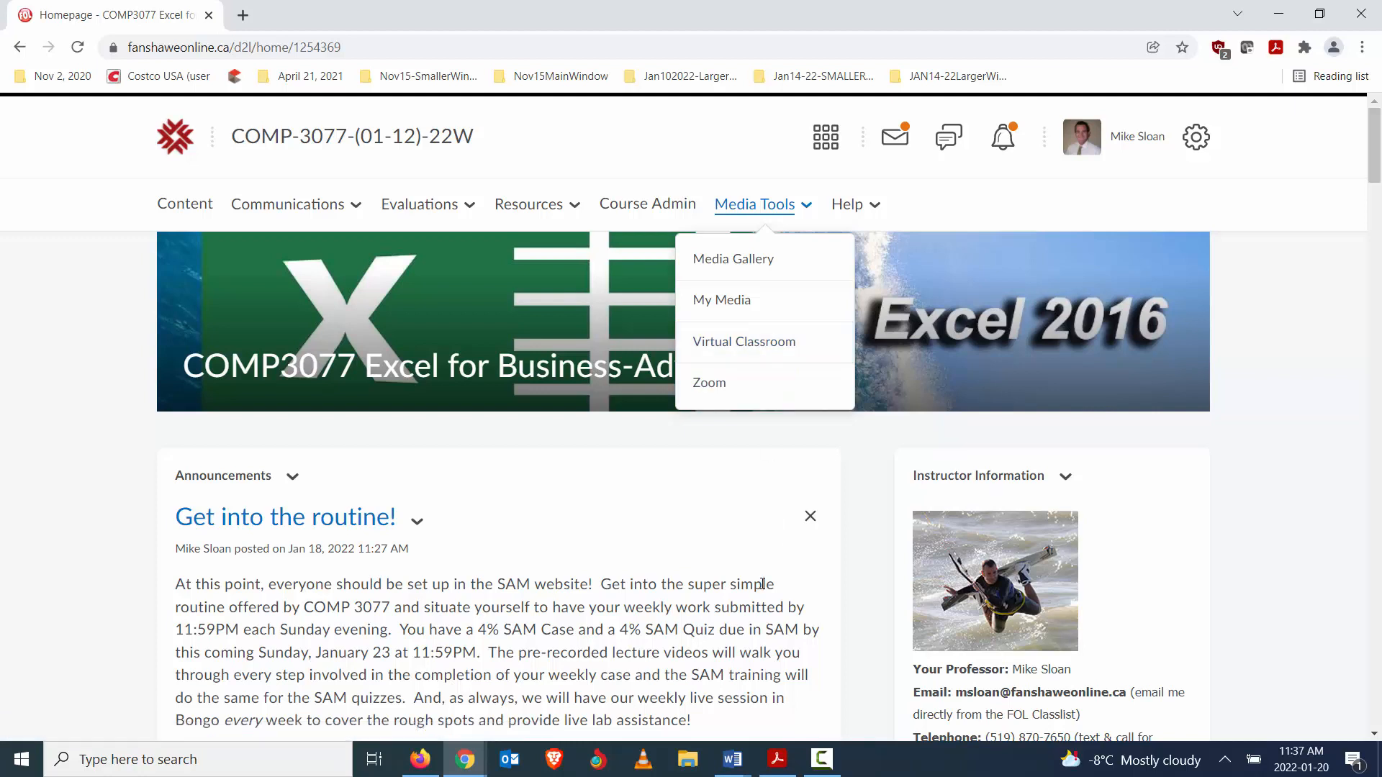
click(749, 344)
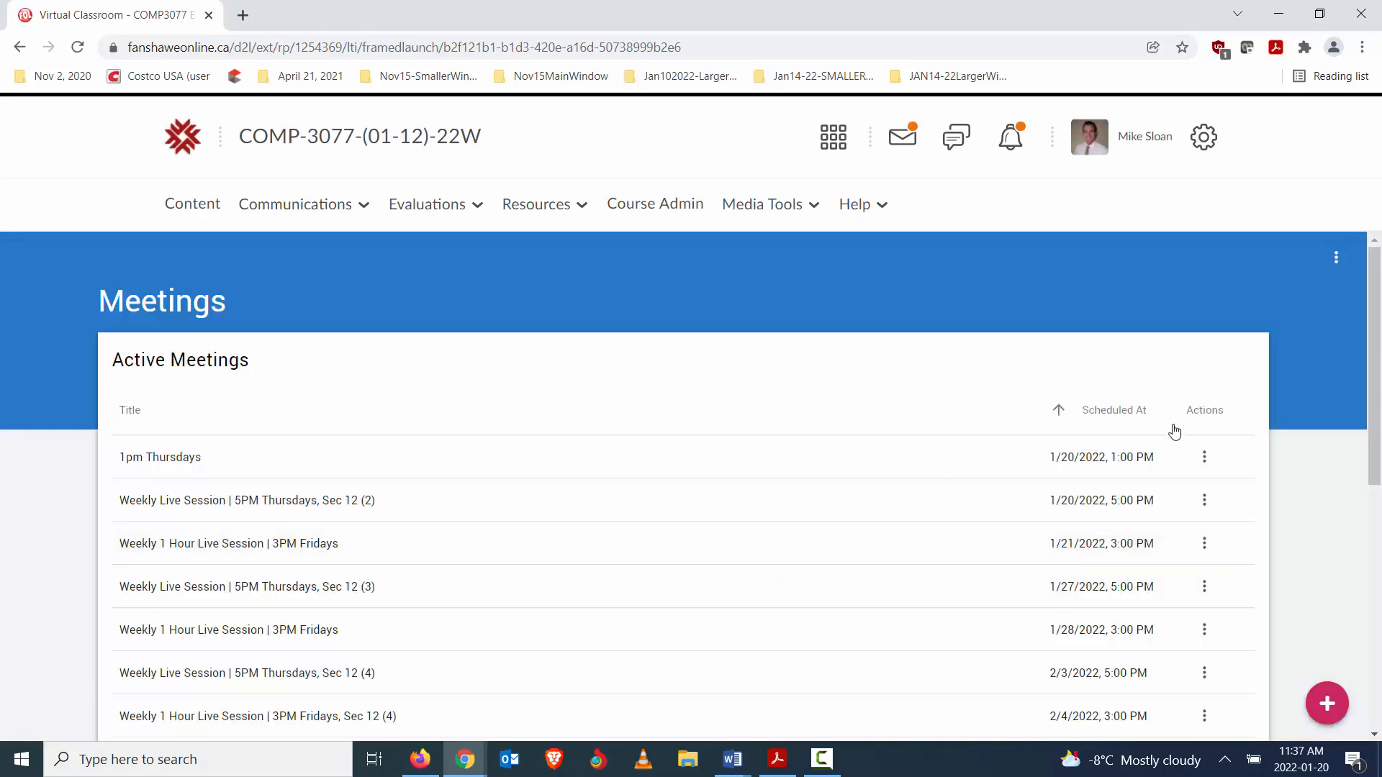
click(1205, 457)
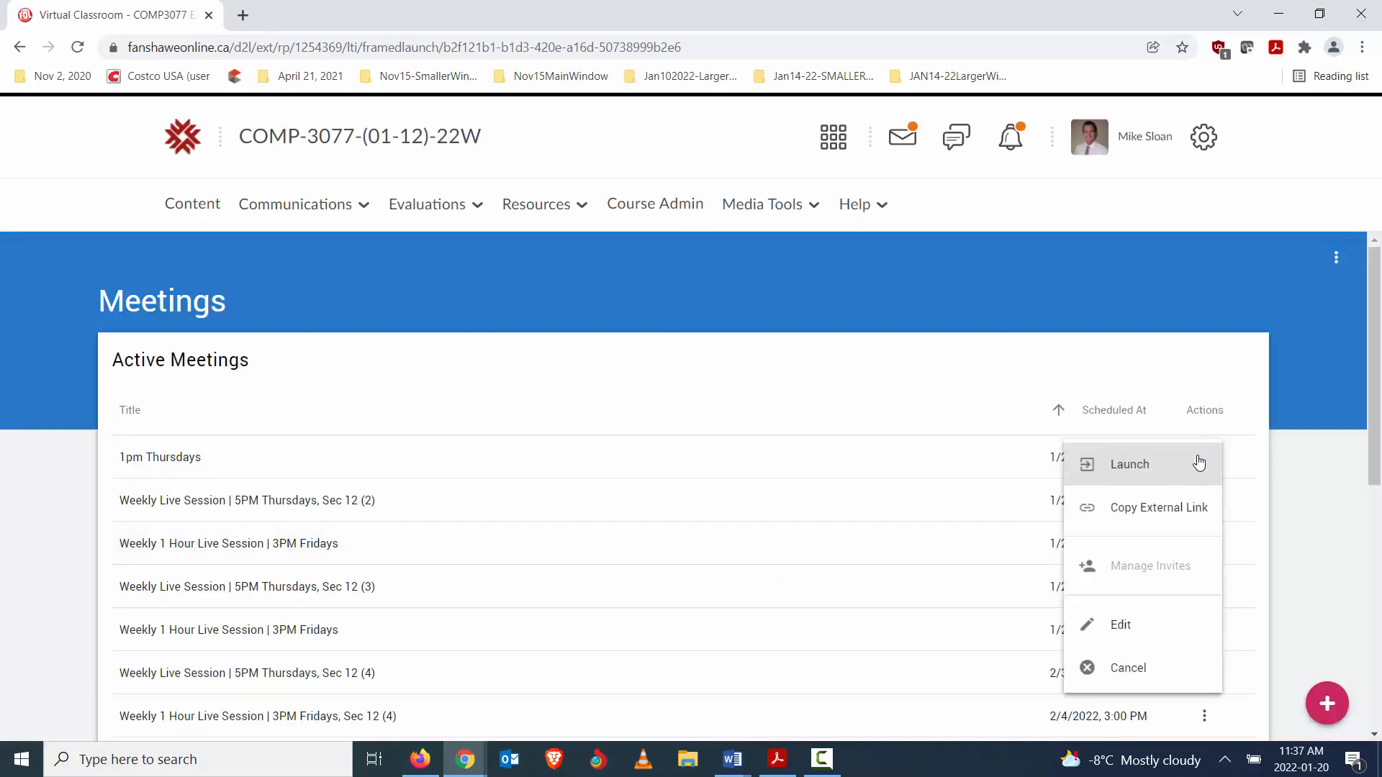
click(1135, 509)
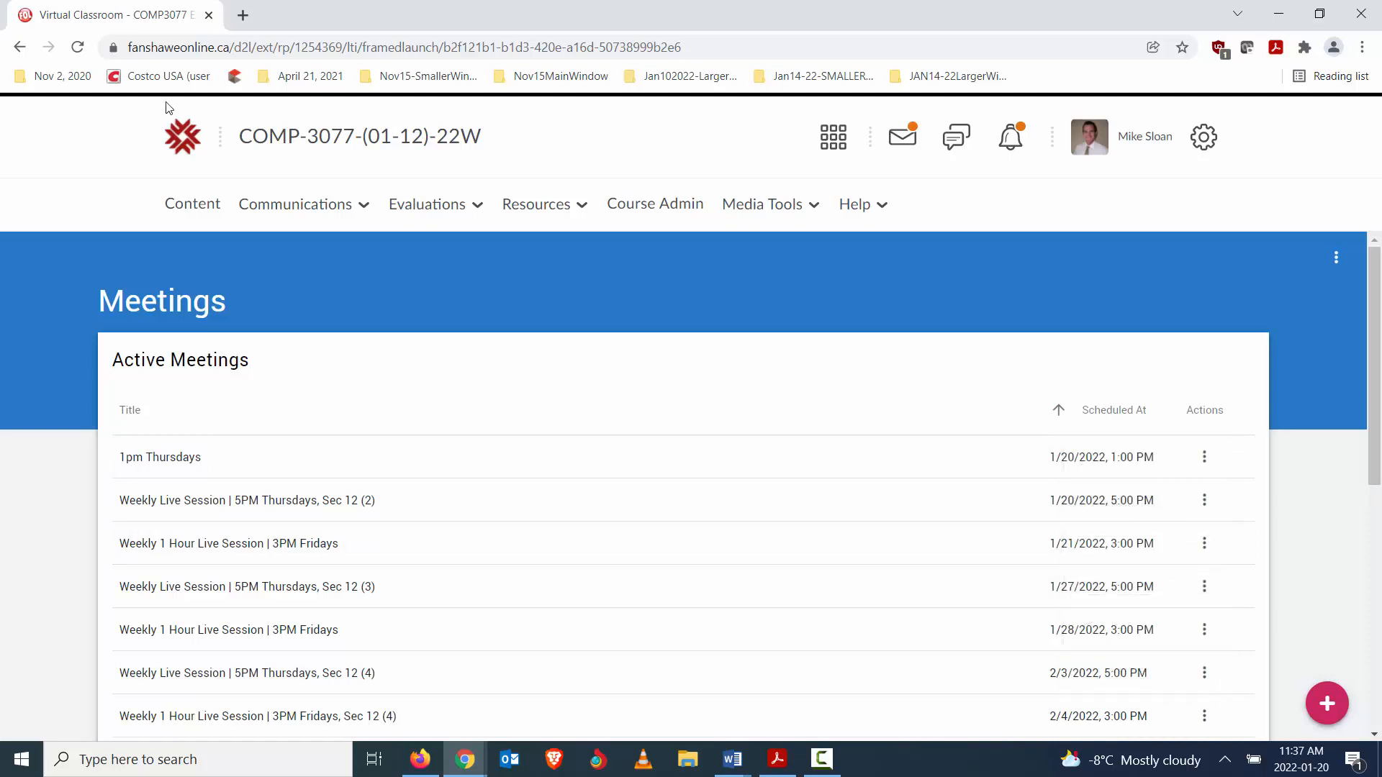
- Open the COMP-3077-01OL-22W course from the 2022 Winter courses on the FanshaweOnline homepage
click(180, 152)
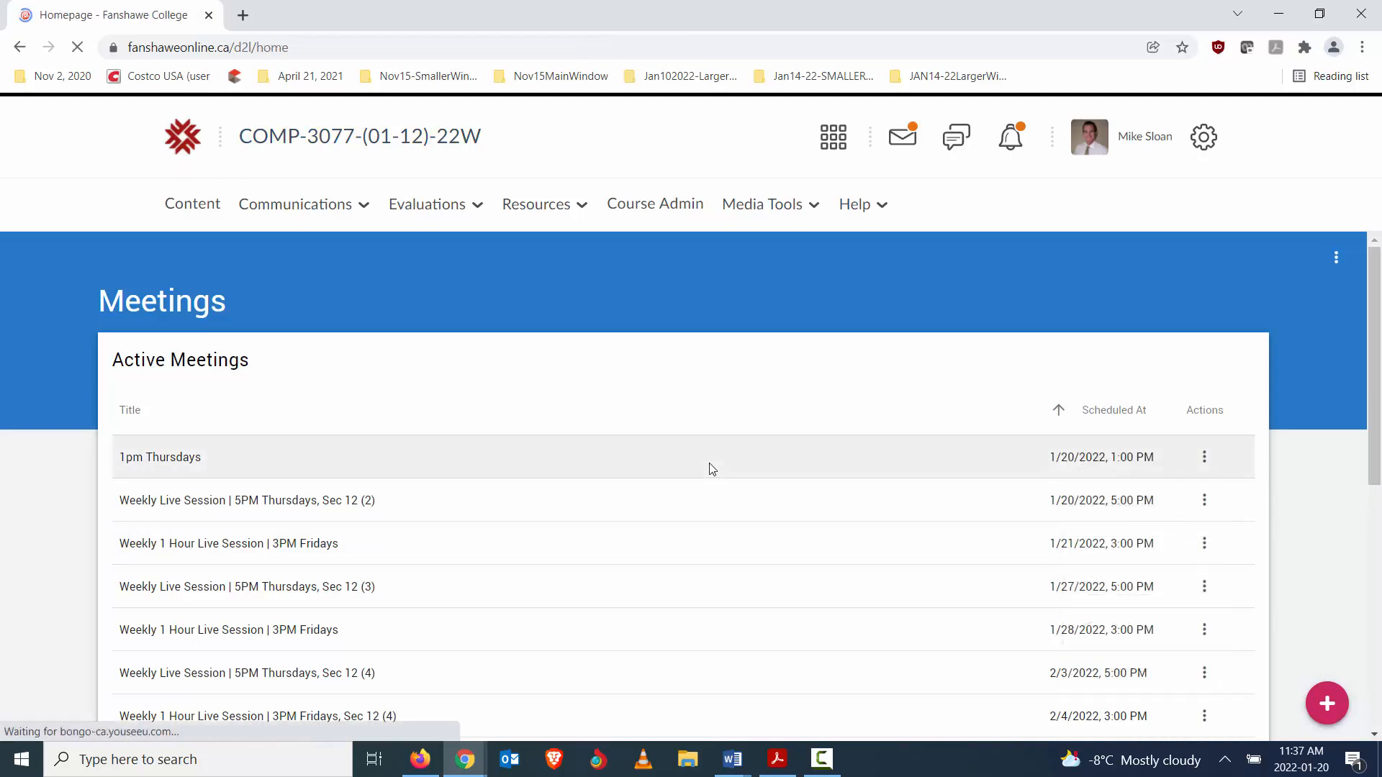
scroll(389, 313, down, 3)
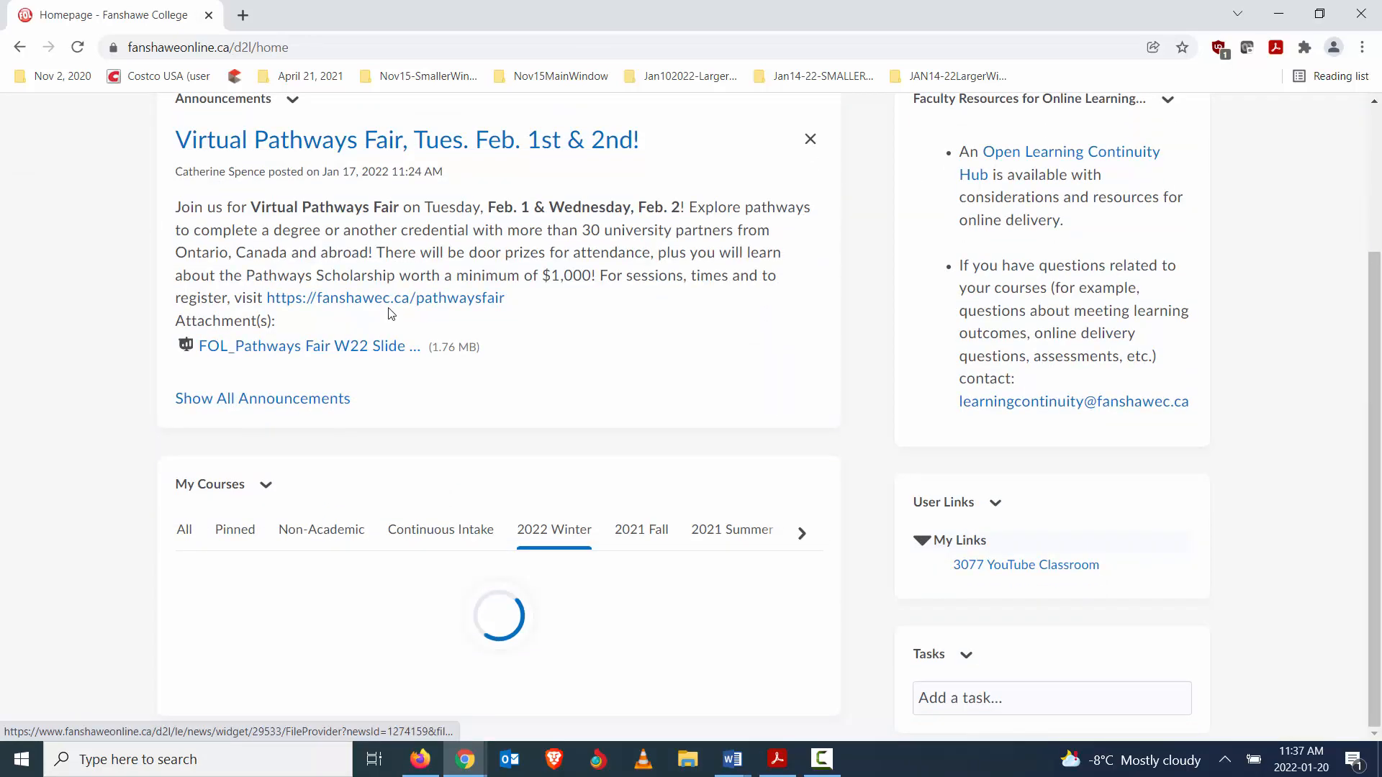
scroll(379, 305, down, 4)
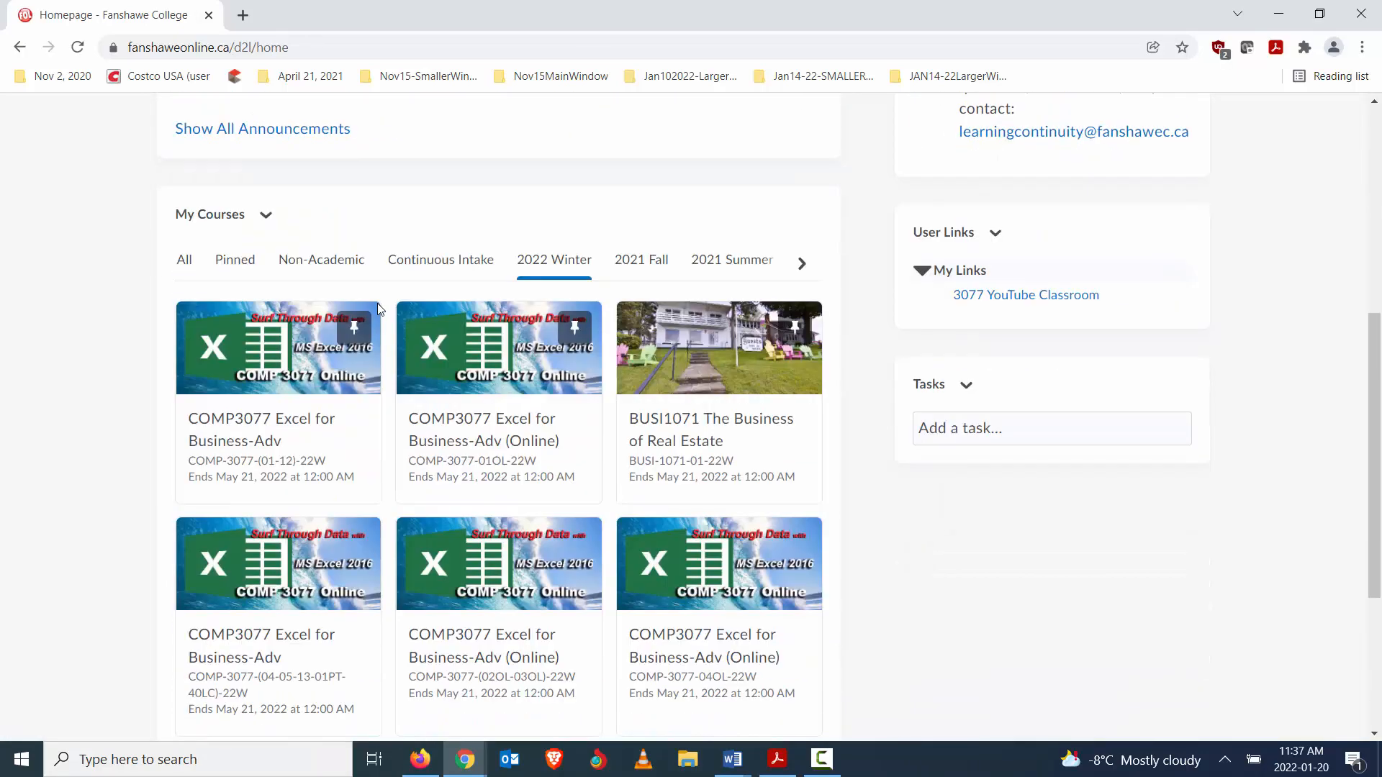
click(497, 440)
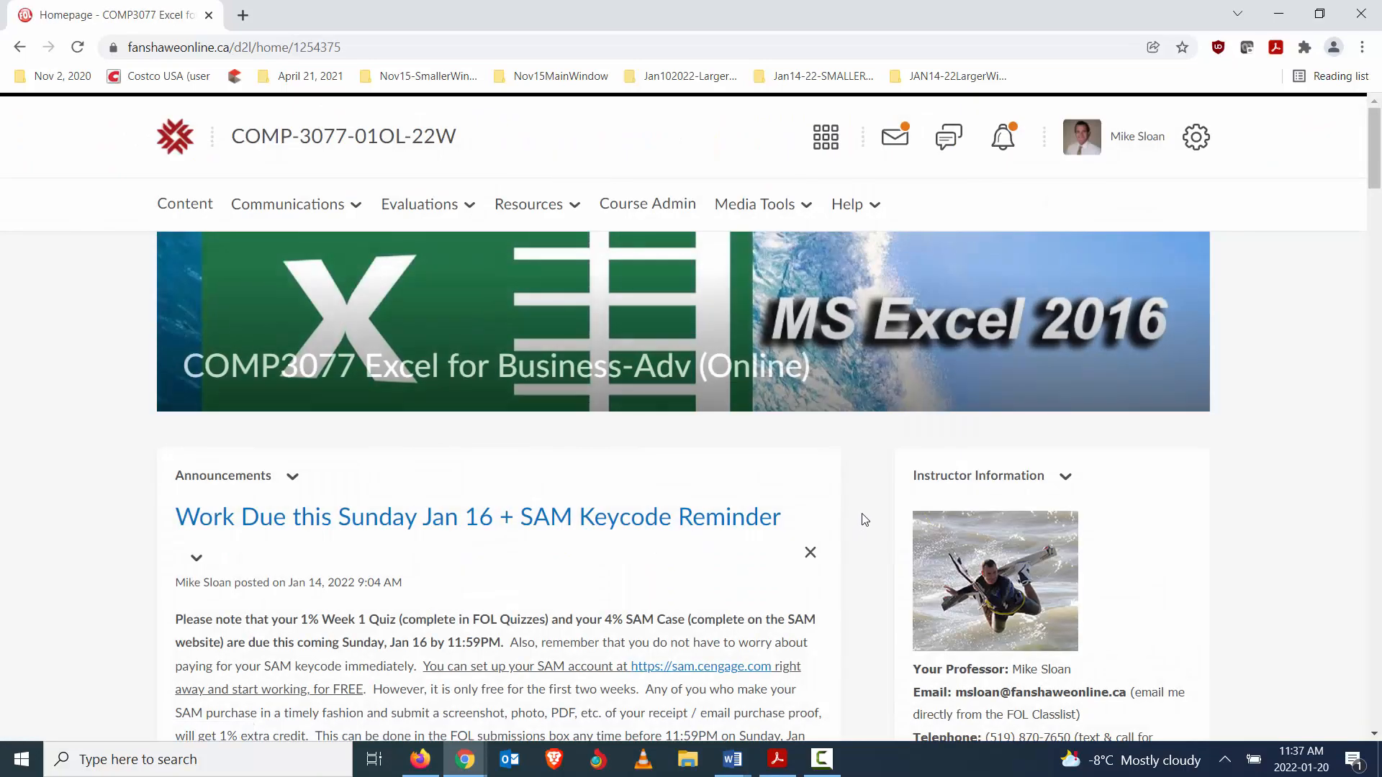
- Check the course's upcoming events, open its calendar, and start a new event for January 20, 2022
scroll(864, 521, down, 15)
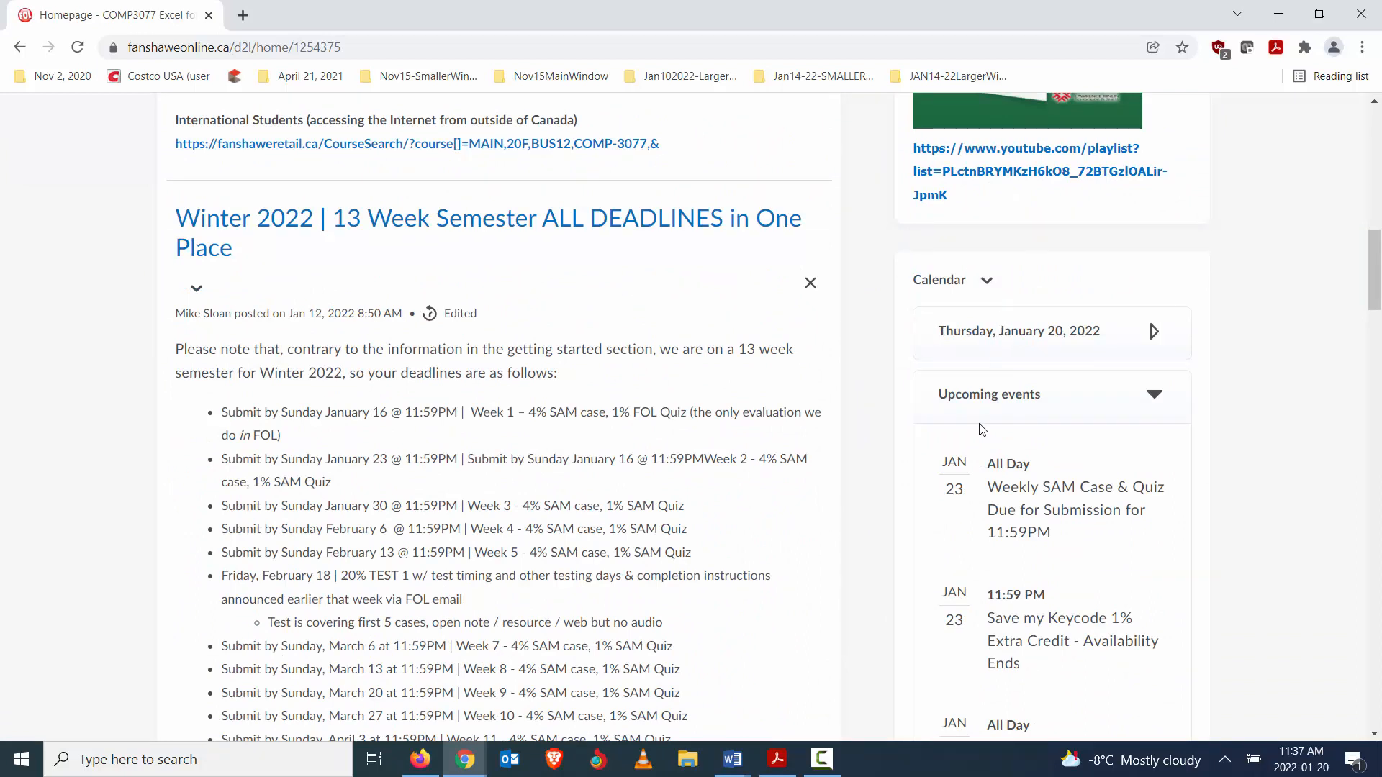
click(1152, 395)
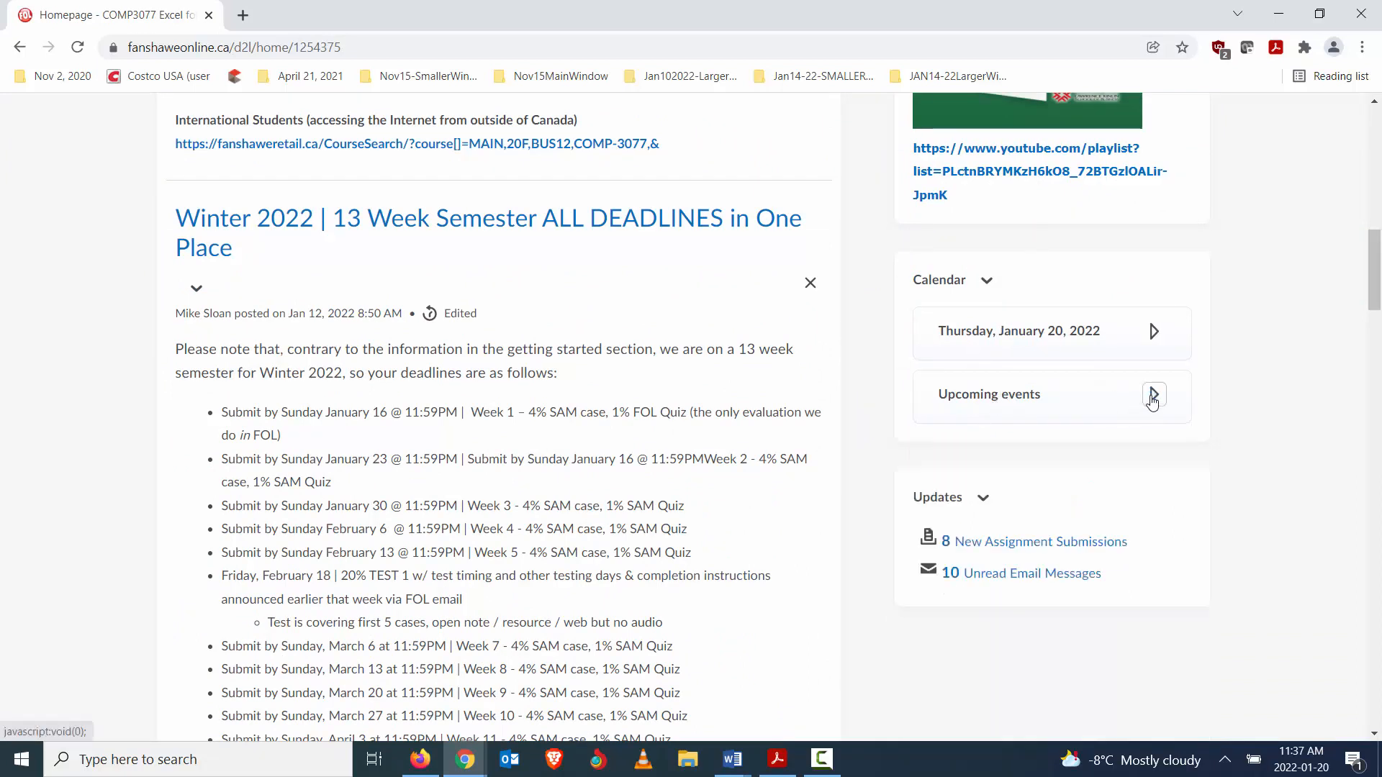
click(1154, 395)
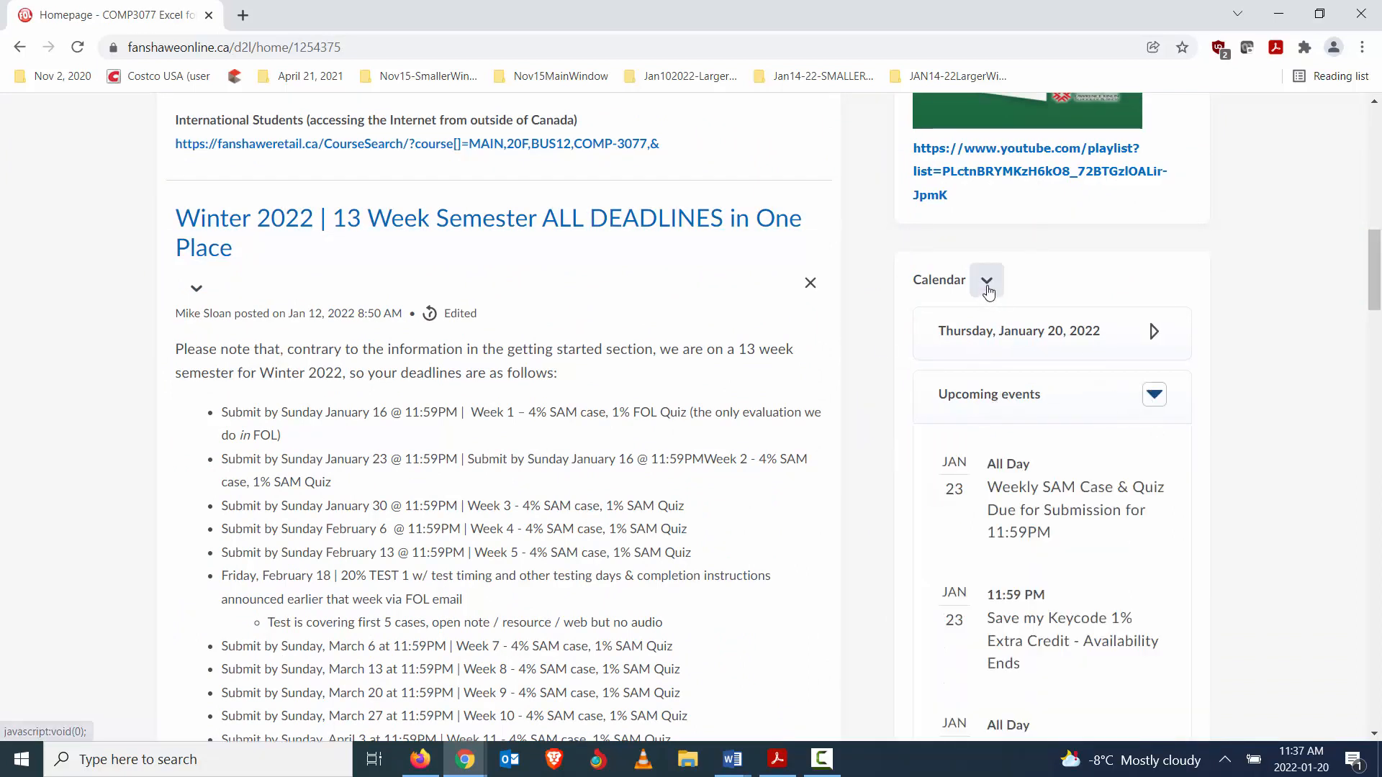
click(987, 280)
click(1018, 335)
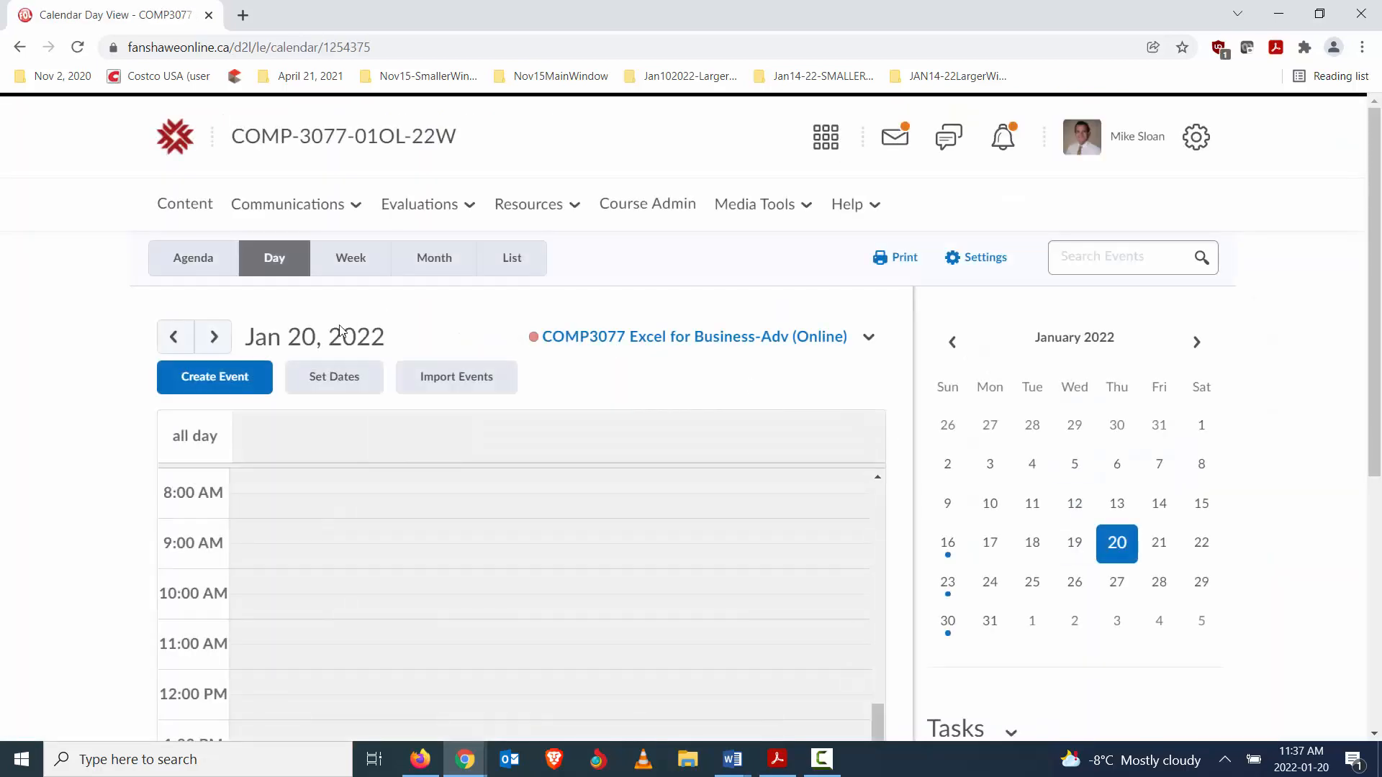
click(201, 380)
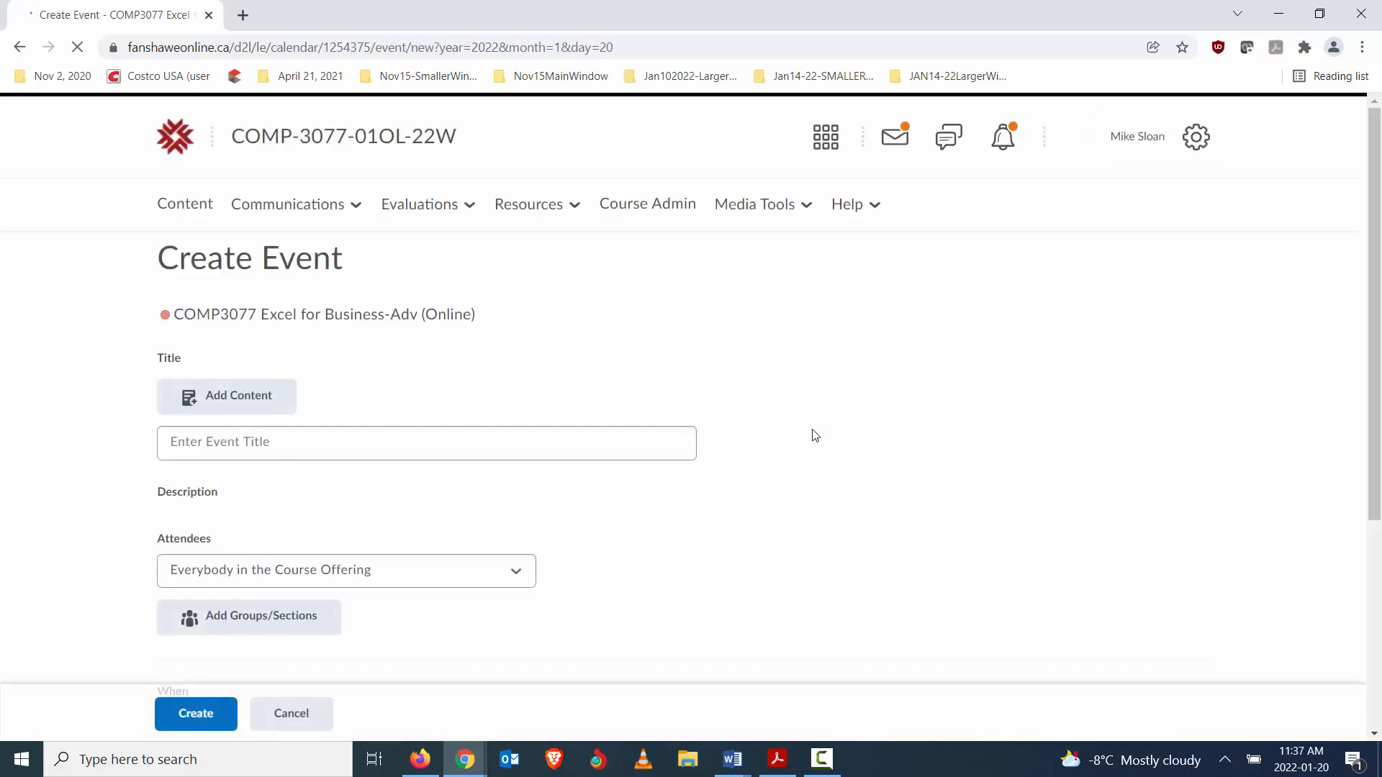
- Paste the copied meeting link into the event's description and title the event "Live Sessions Available Week 2"
scroll(385, 424, down, 2)
click(385, 424)
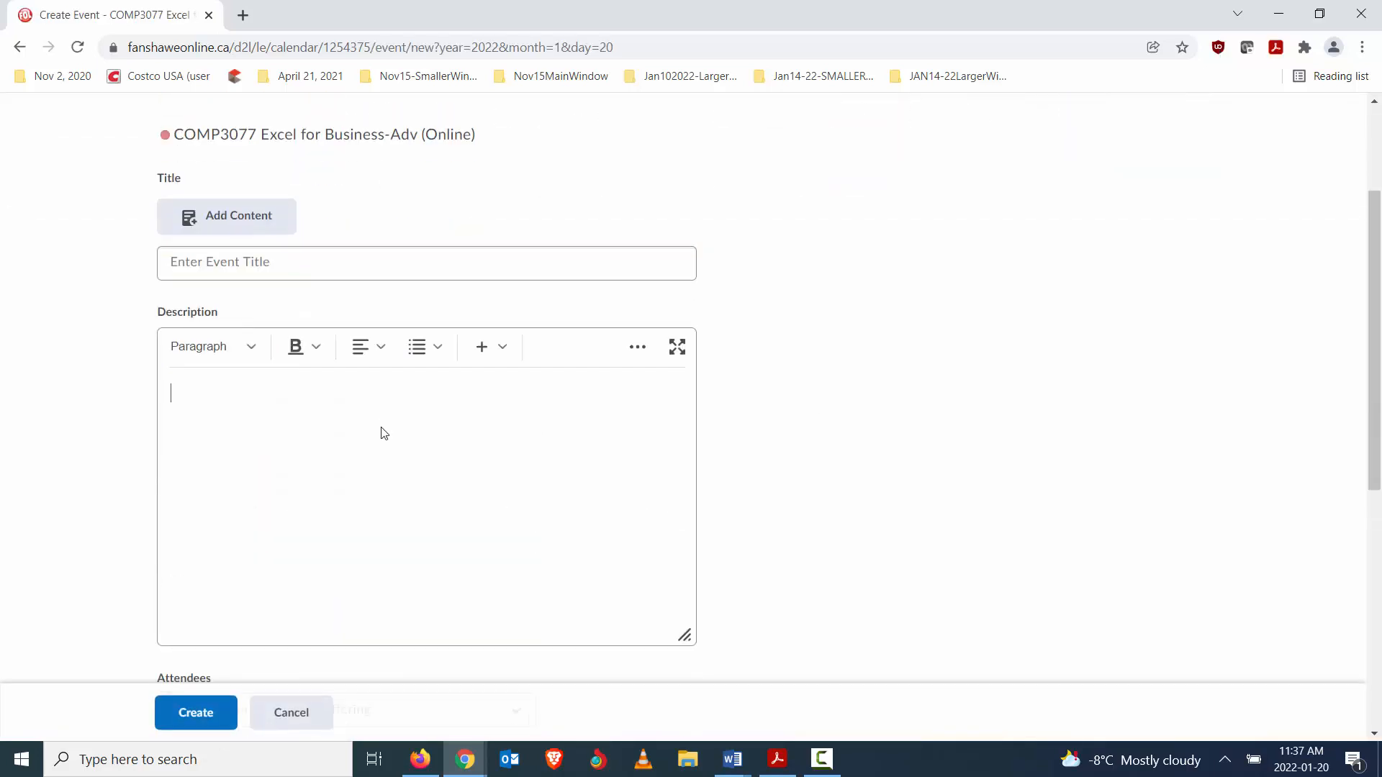
key(ctrl+v)
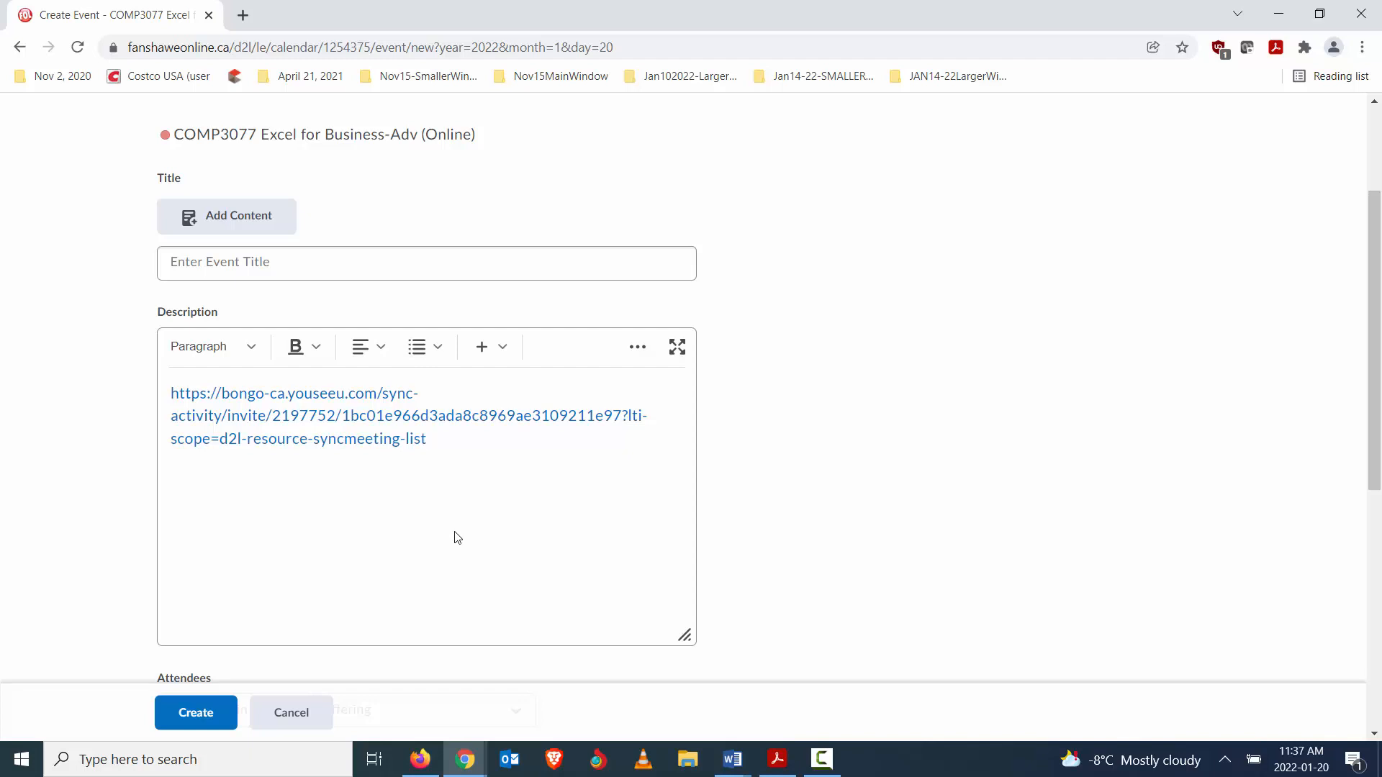
click(278, 263)
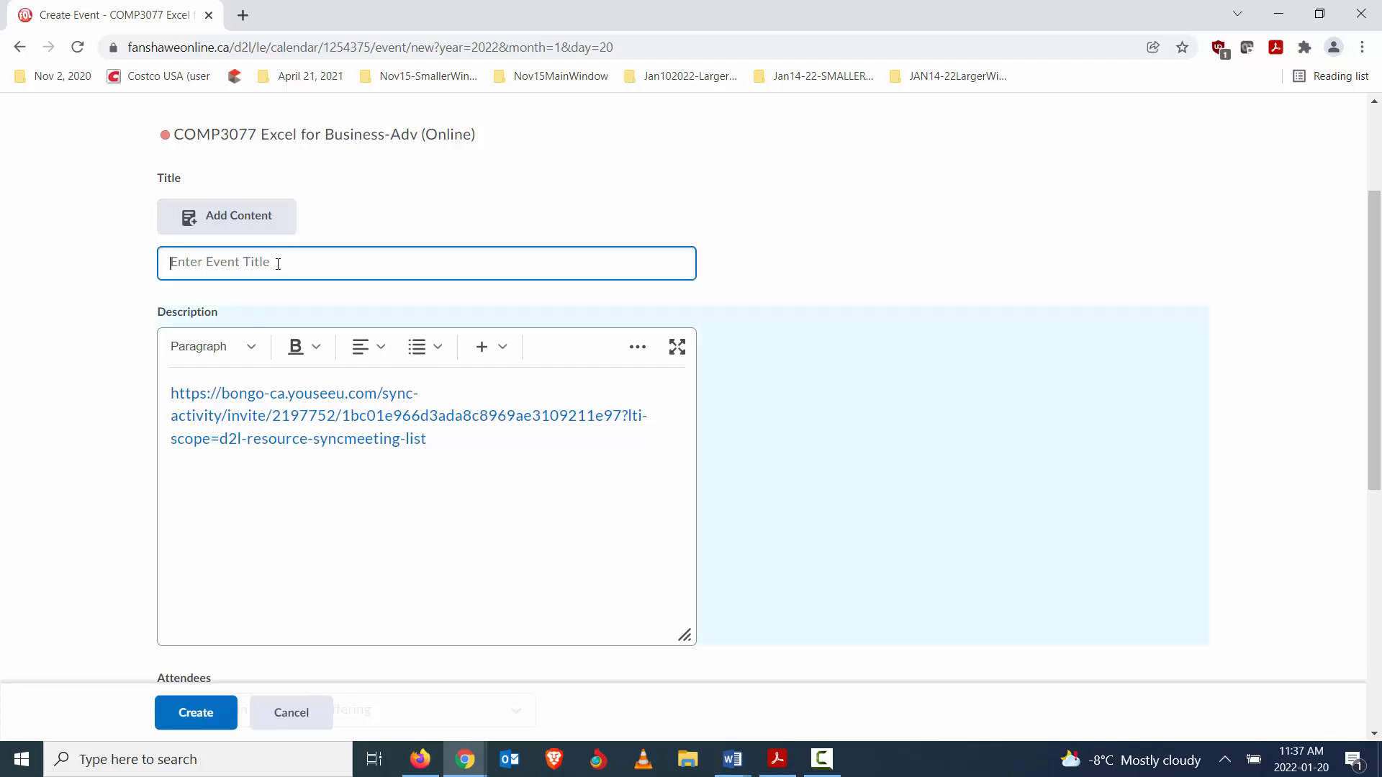
text(Live Sessions Available Week 2)
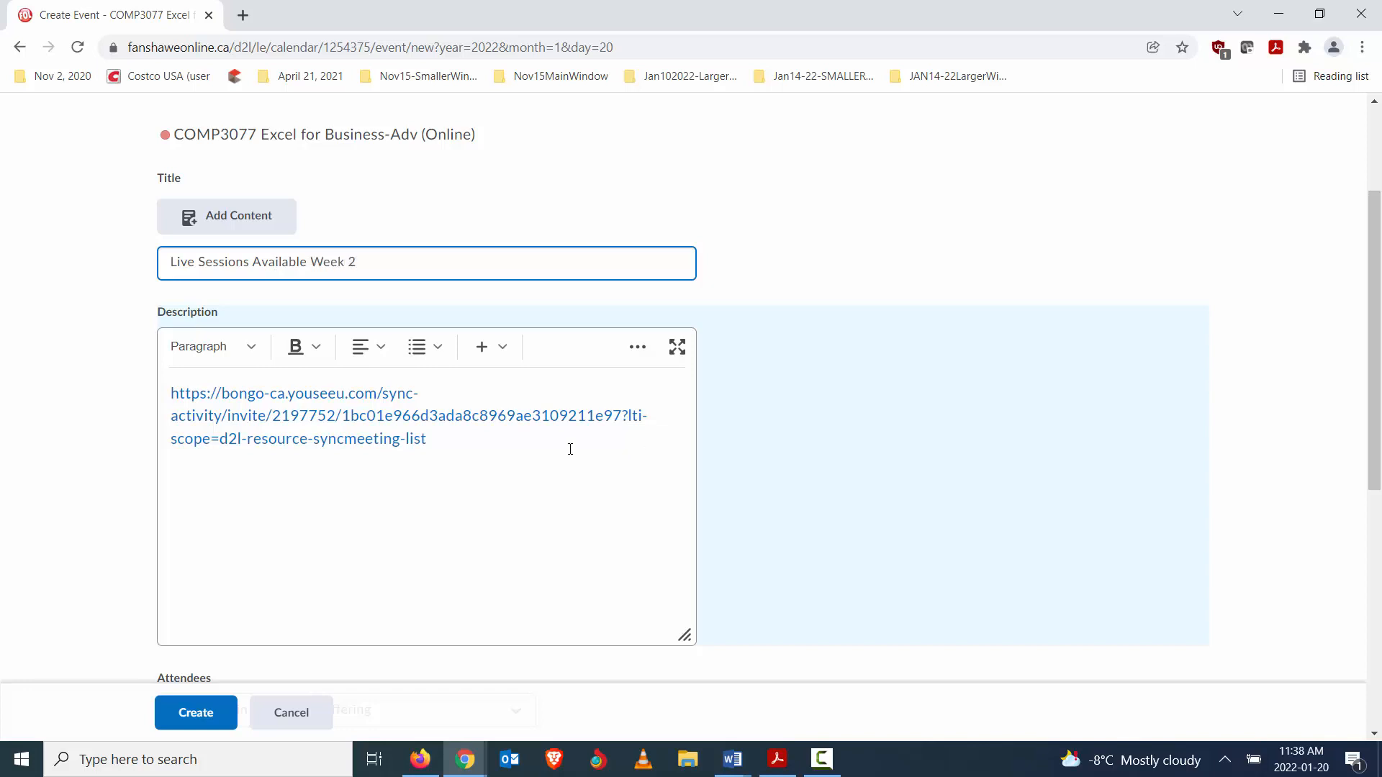
click(491, 442)
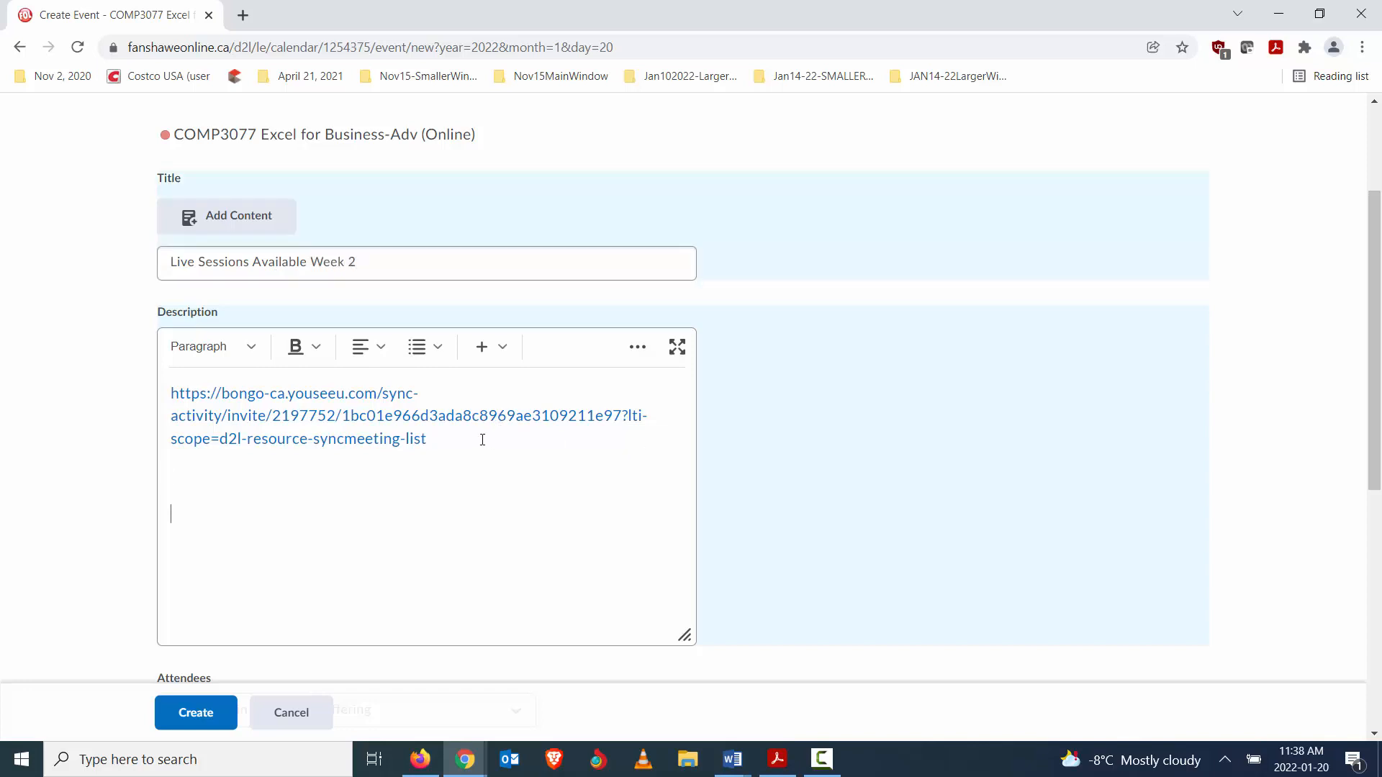
scroll(907, 424, up, 3)
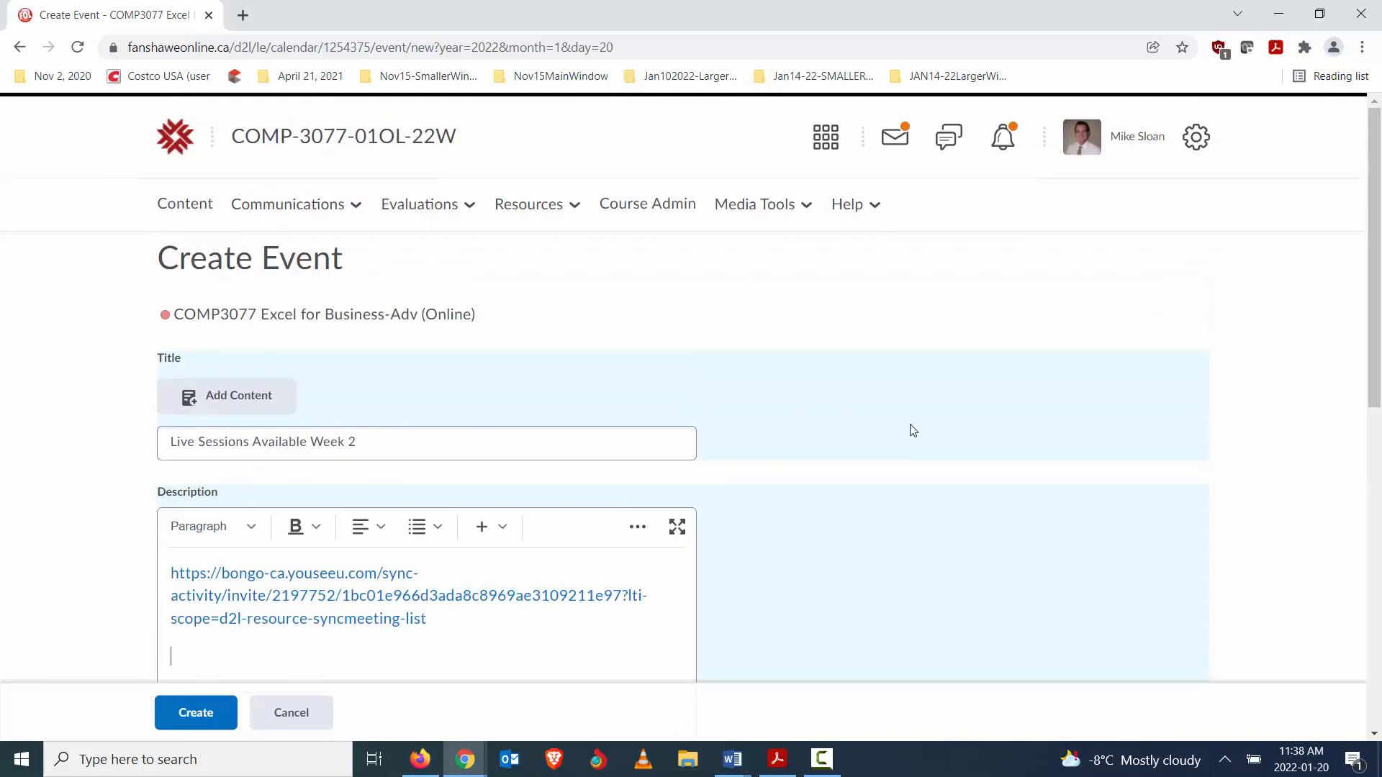
scroll(864, 364, down, 1)
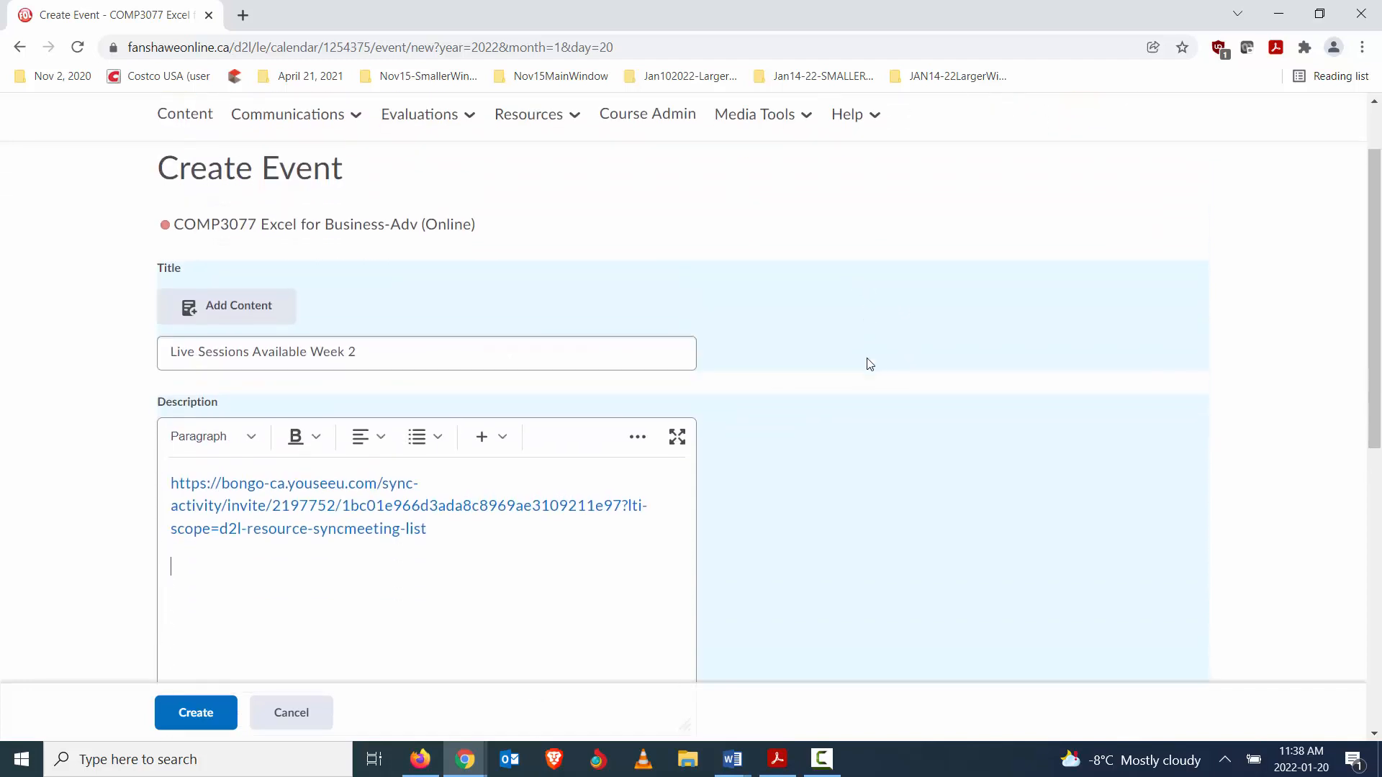
key(Return)
scroll(872, 368, up, 1)
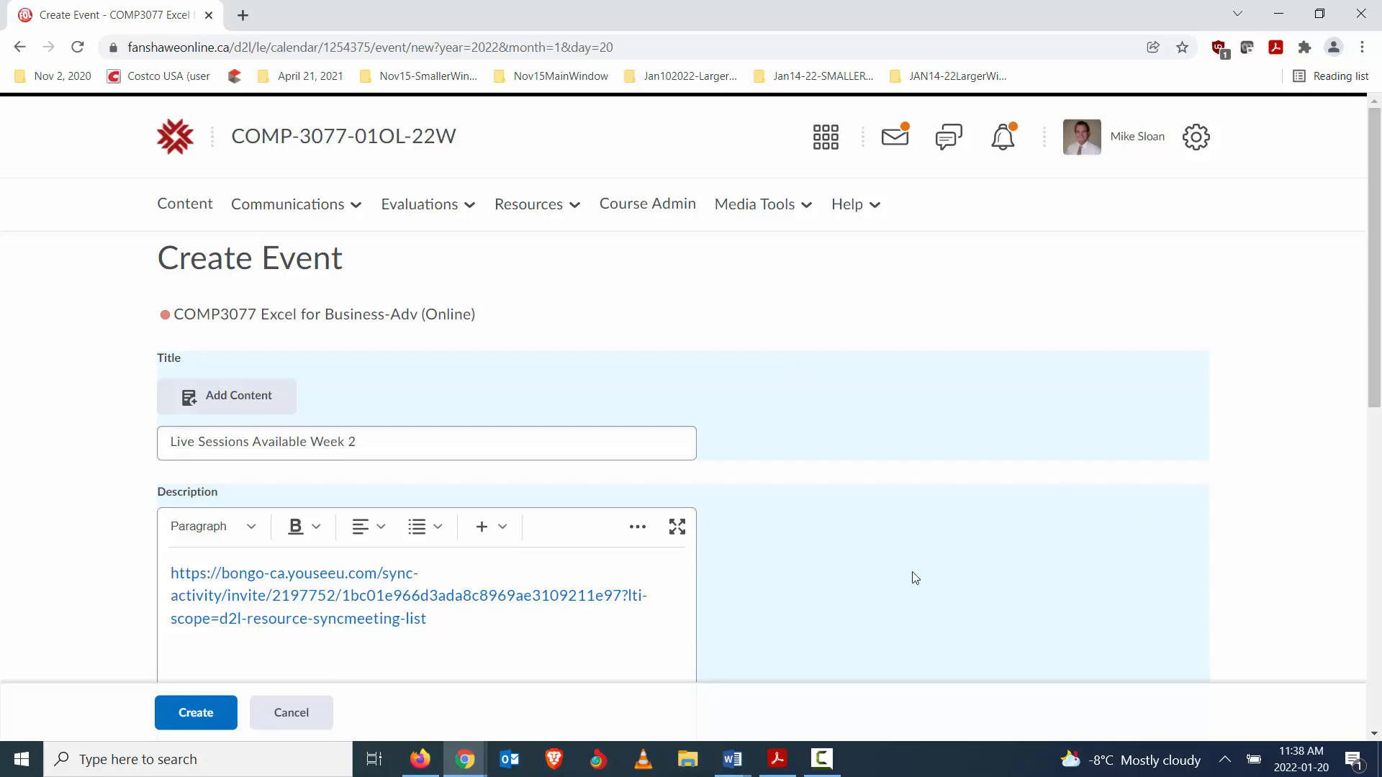
scroll(916, 577, down, 3)
scroll(569, 348, up, 3)
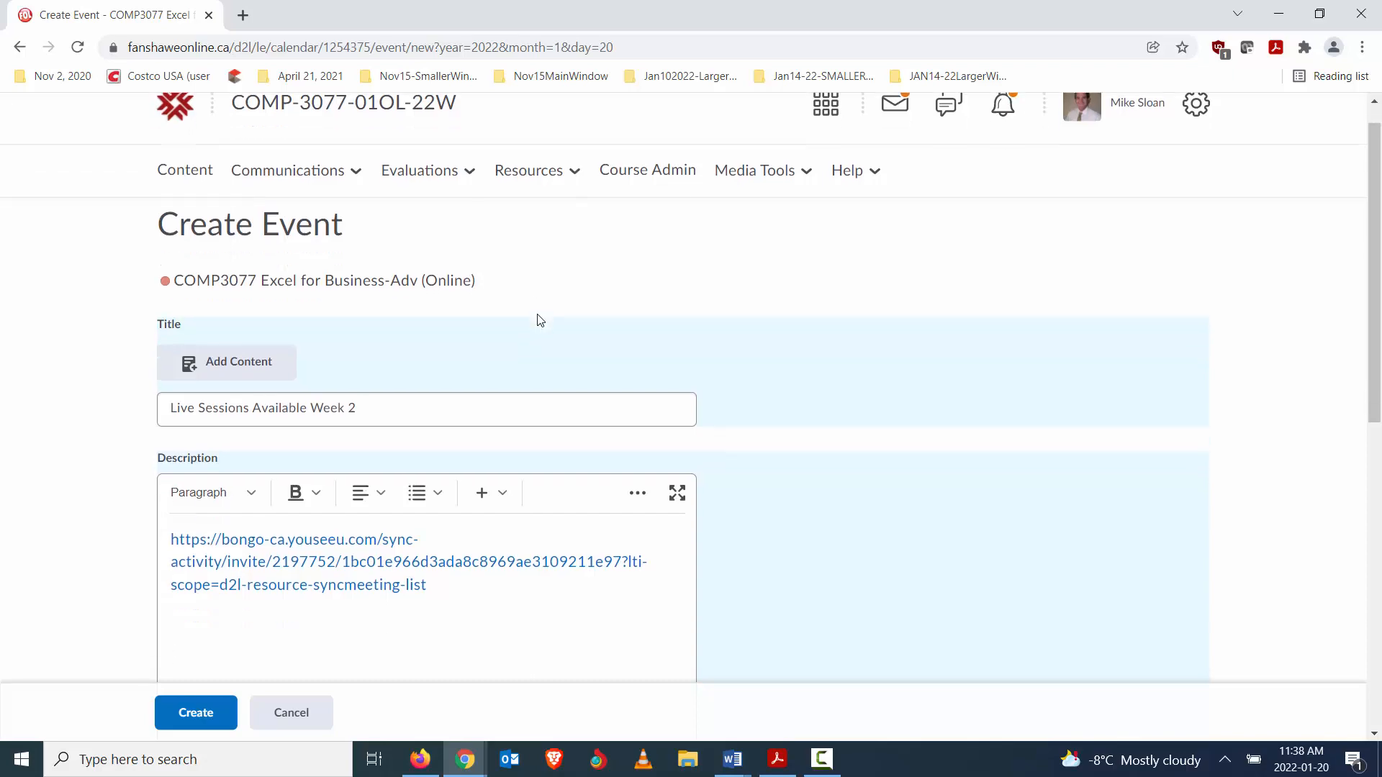
scroll(540, 317, down, 3)
scroll(874, 256, up, 3)
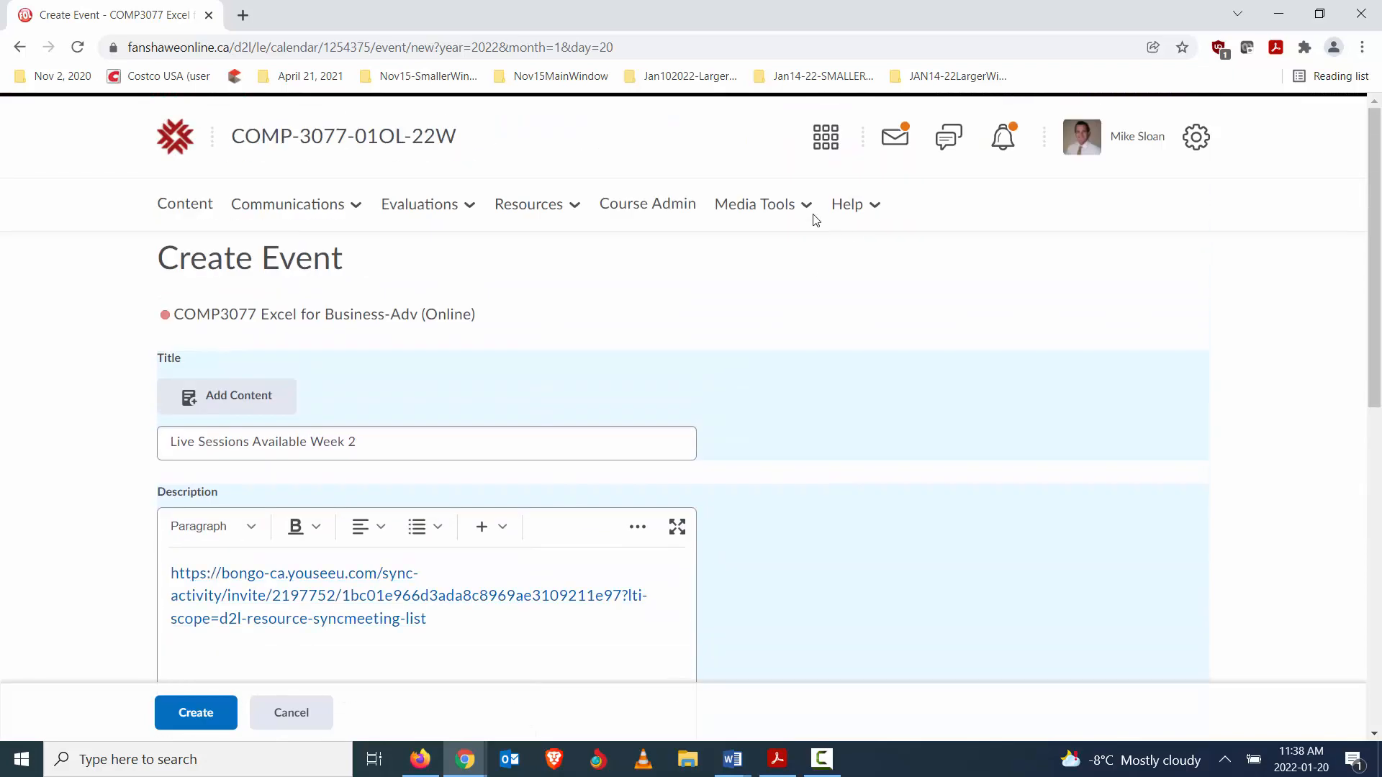
scroll(827, 304, down, 3)
scroll(832, 306, up, 2)
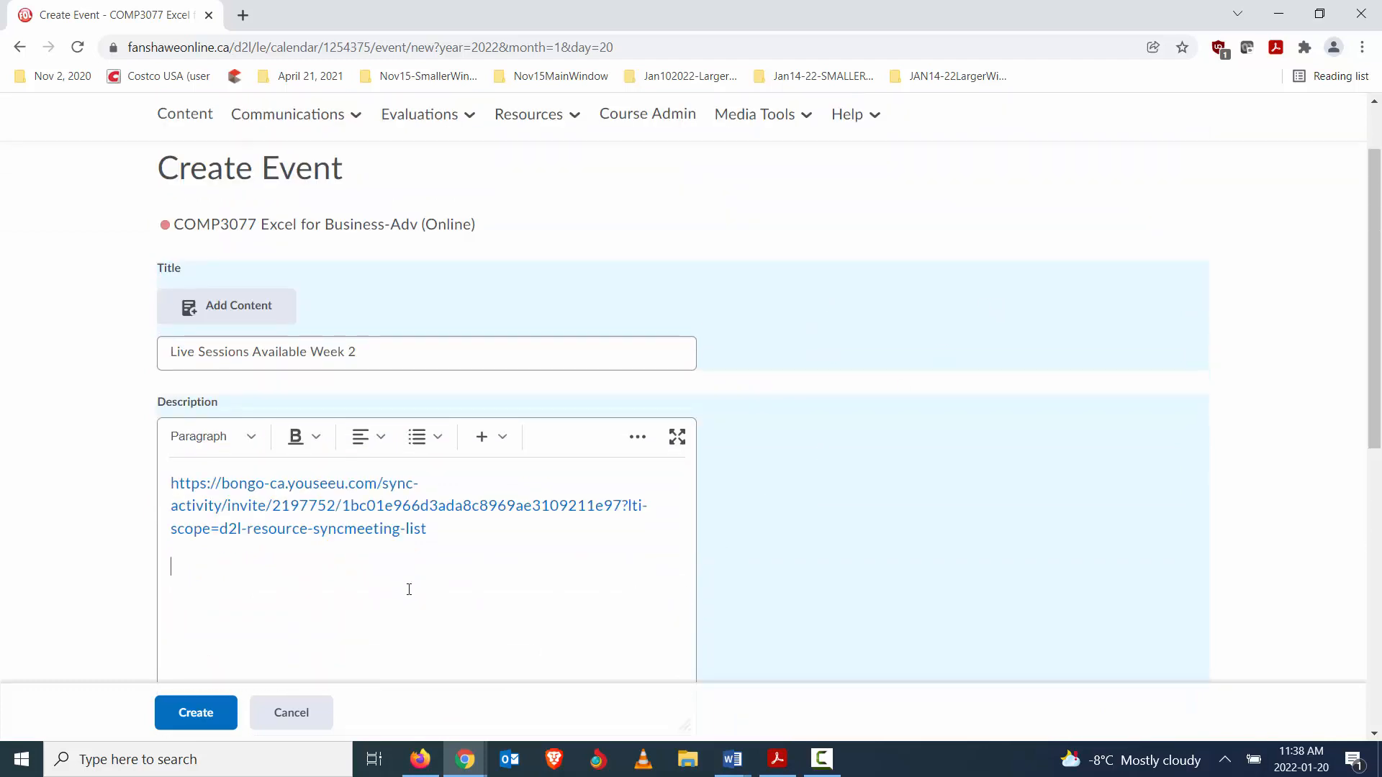
click(808, 115)
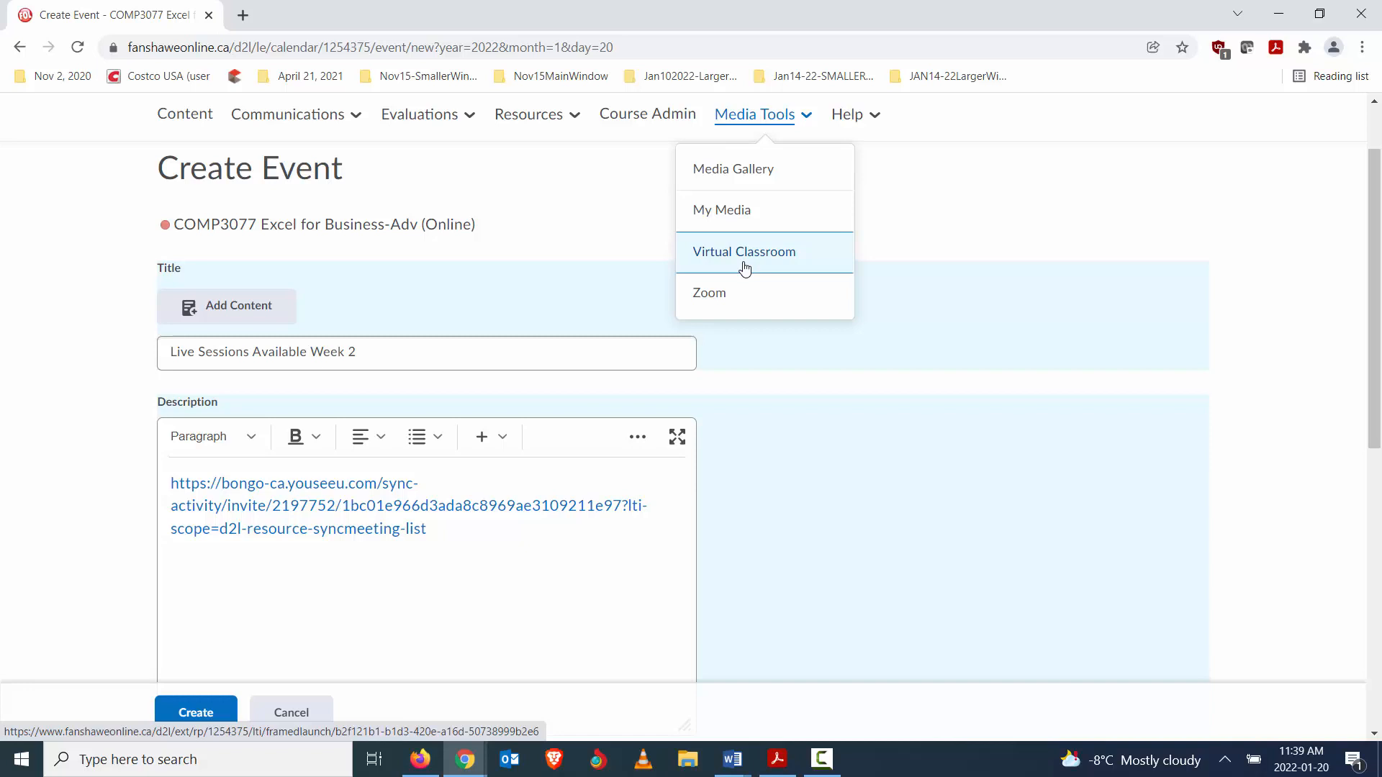
click(518, 220)
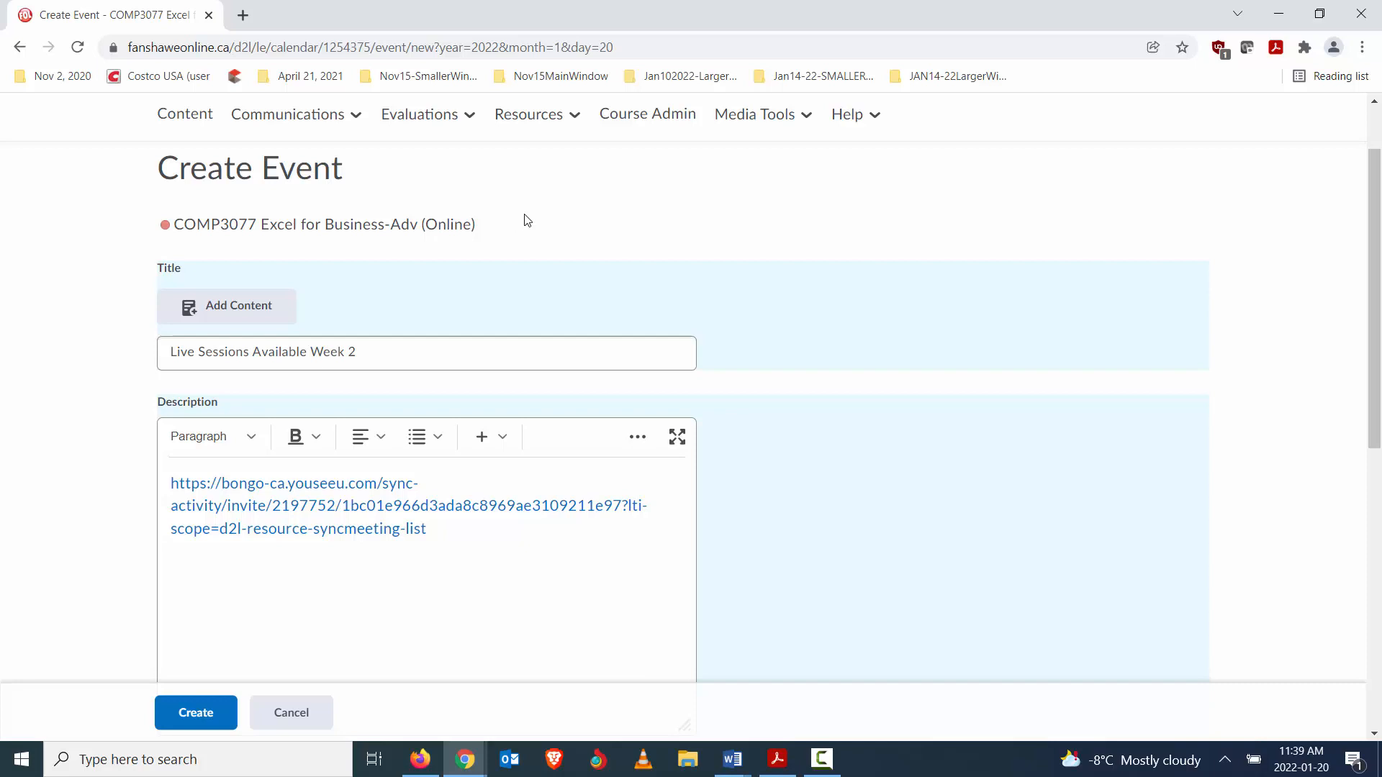
scroll(576, 266, up, 2)
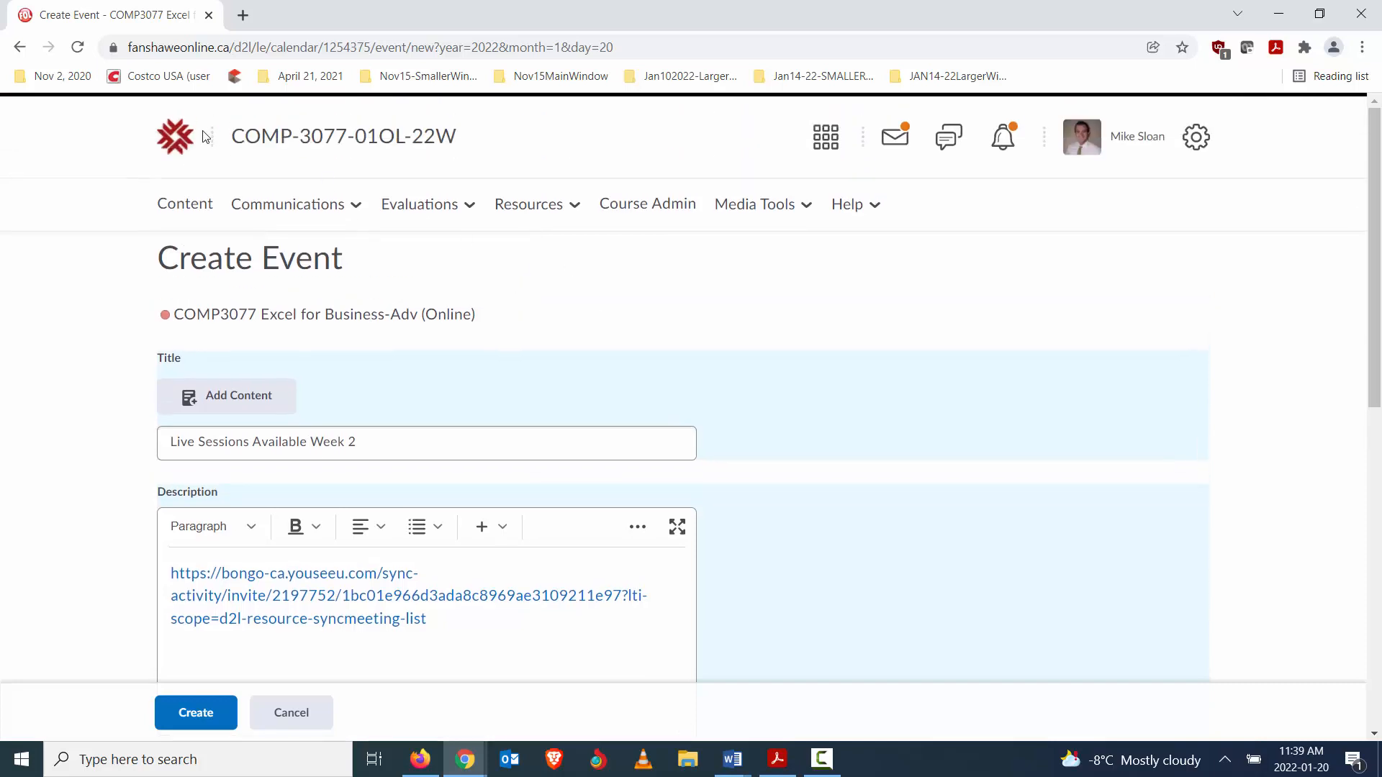
click(193, 155)
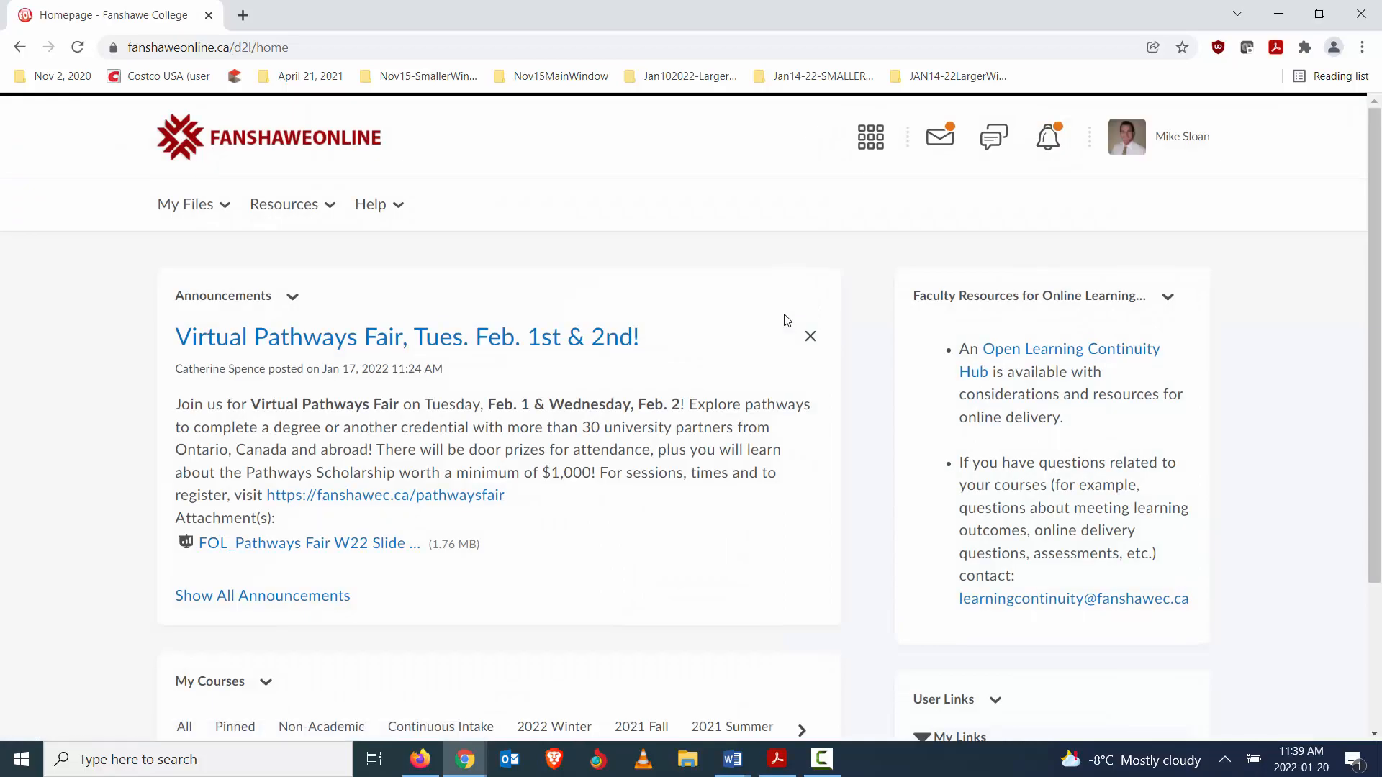
scroll(777, 316, down, 5)
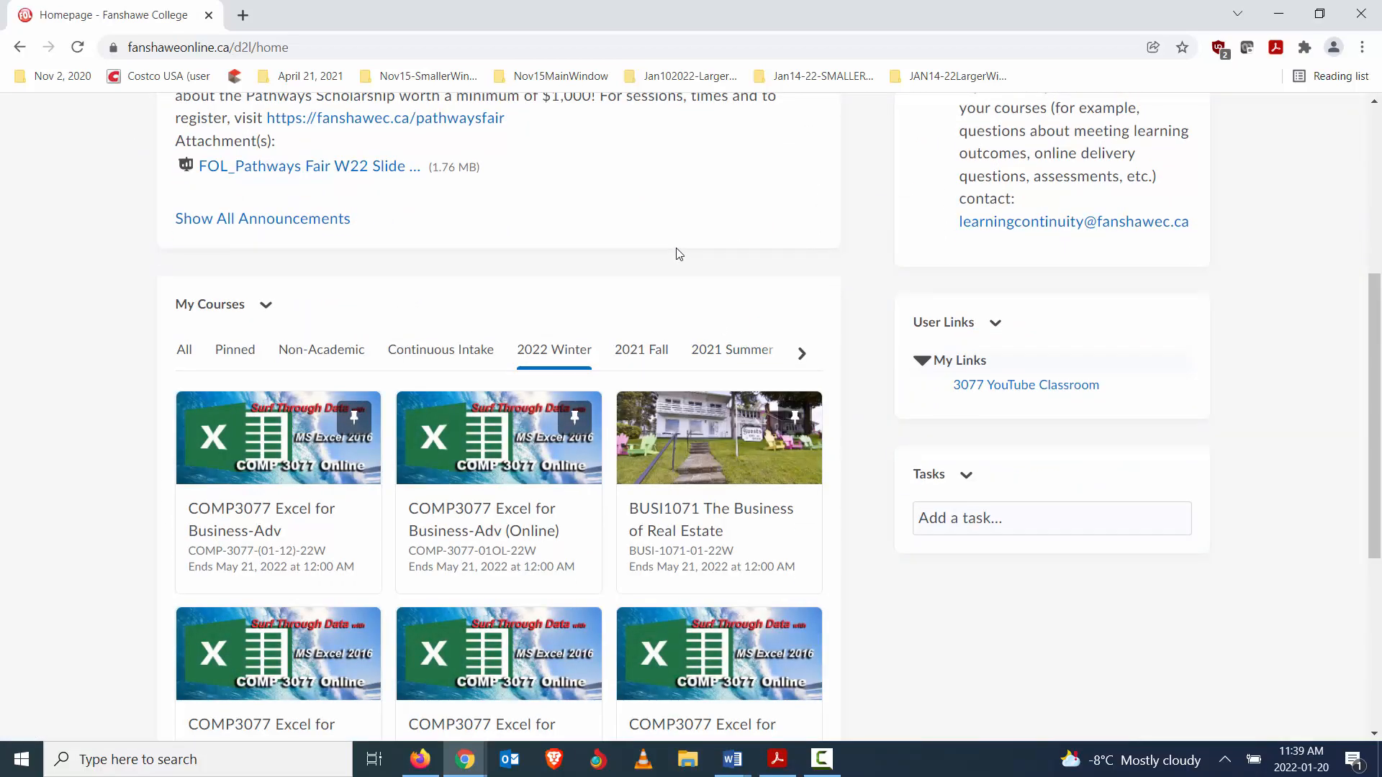
scroll(302, 367, down, 2)
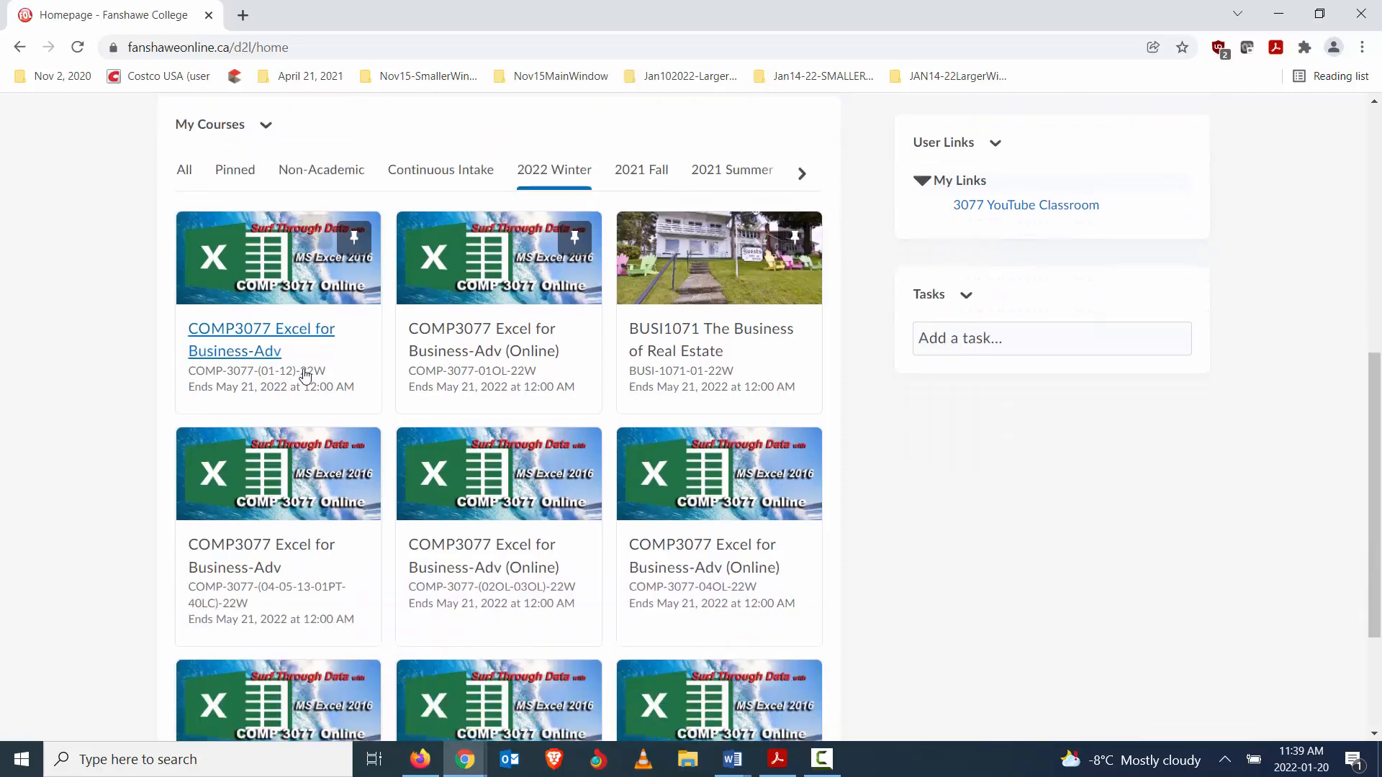
click(266, 350)
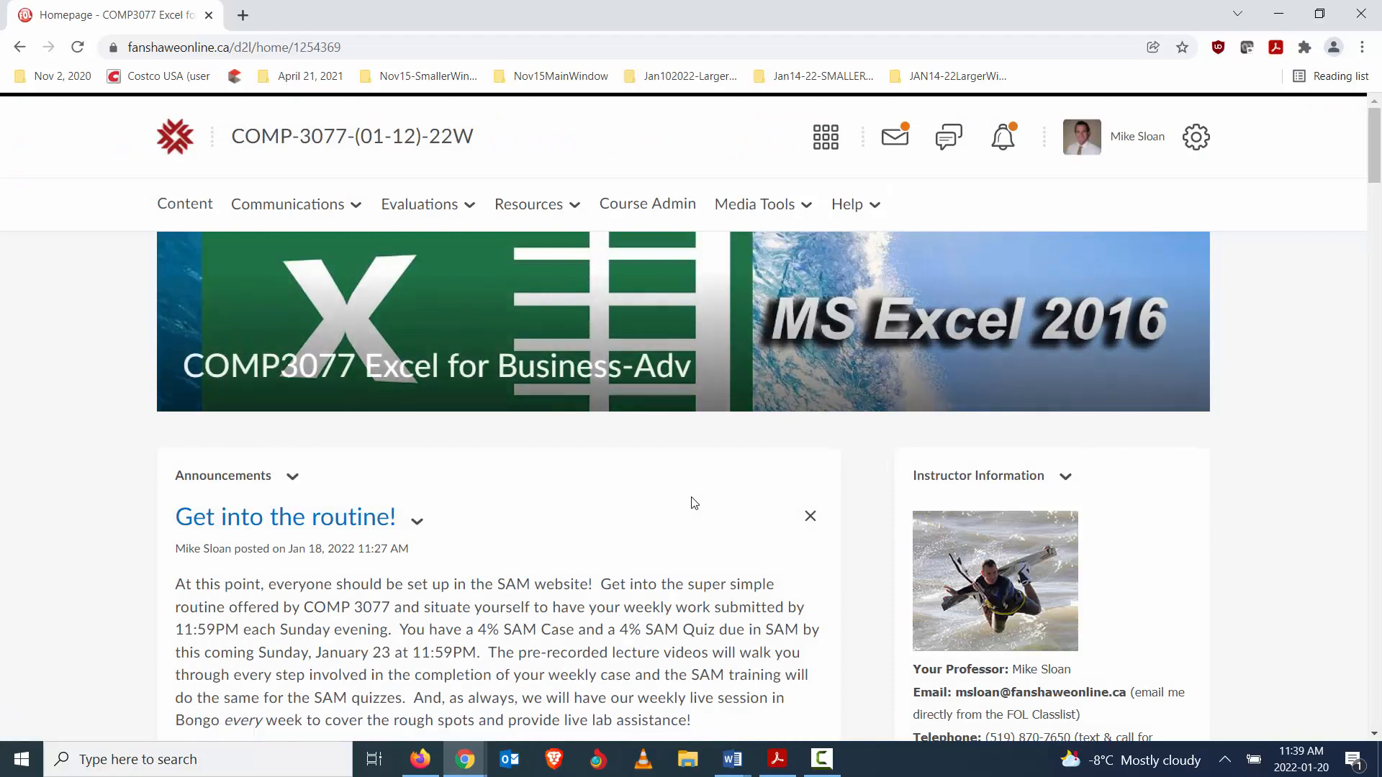
scroll(689, 498, down, 1)
scroll(687, 497, down, 6)
scroll(694, 507, up, 7)
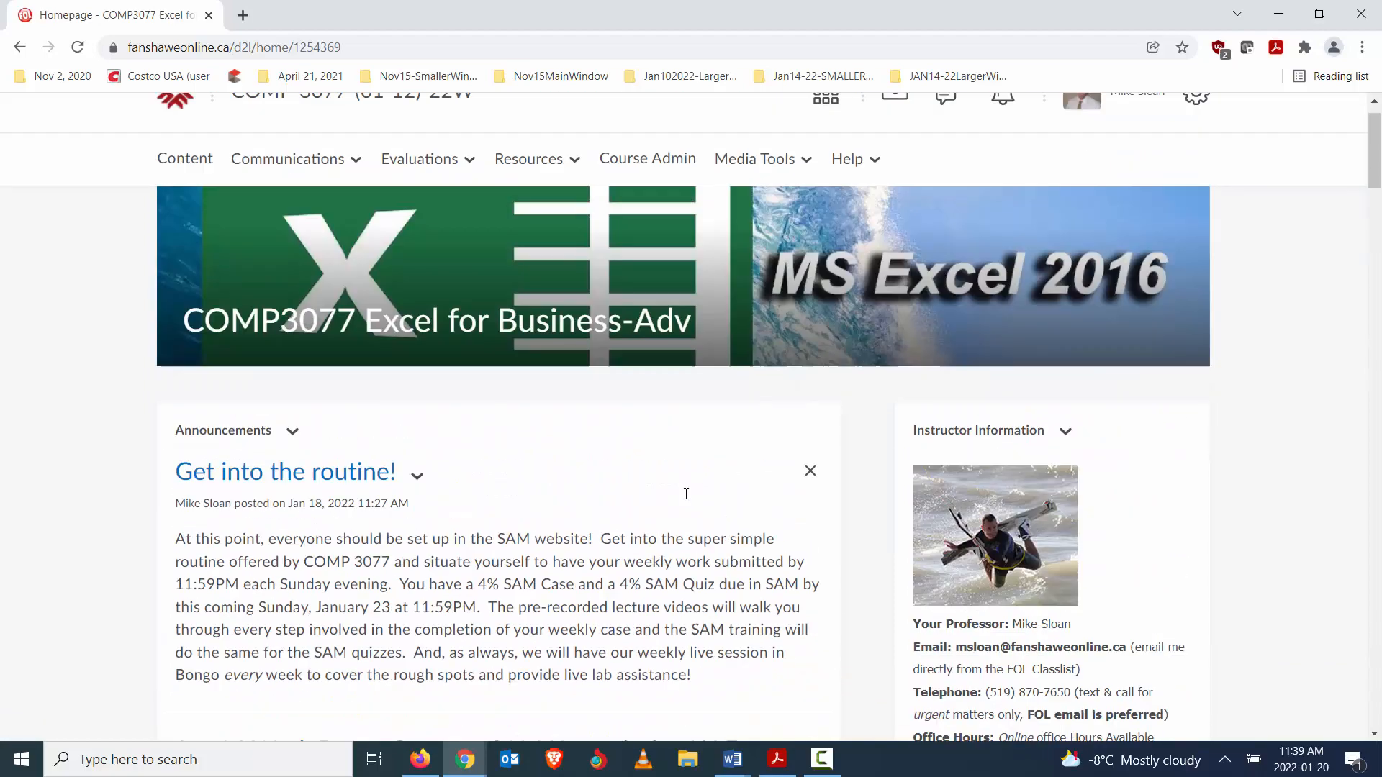
- Go back to the homepage's course list, and return to the COMP-3077-01OL-22W course's new event form
click(18, 48)
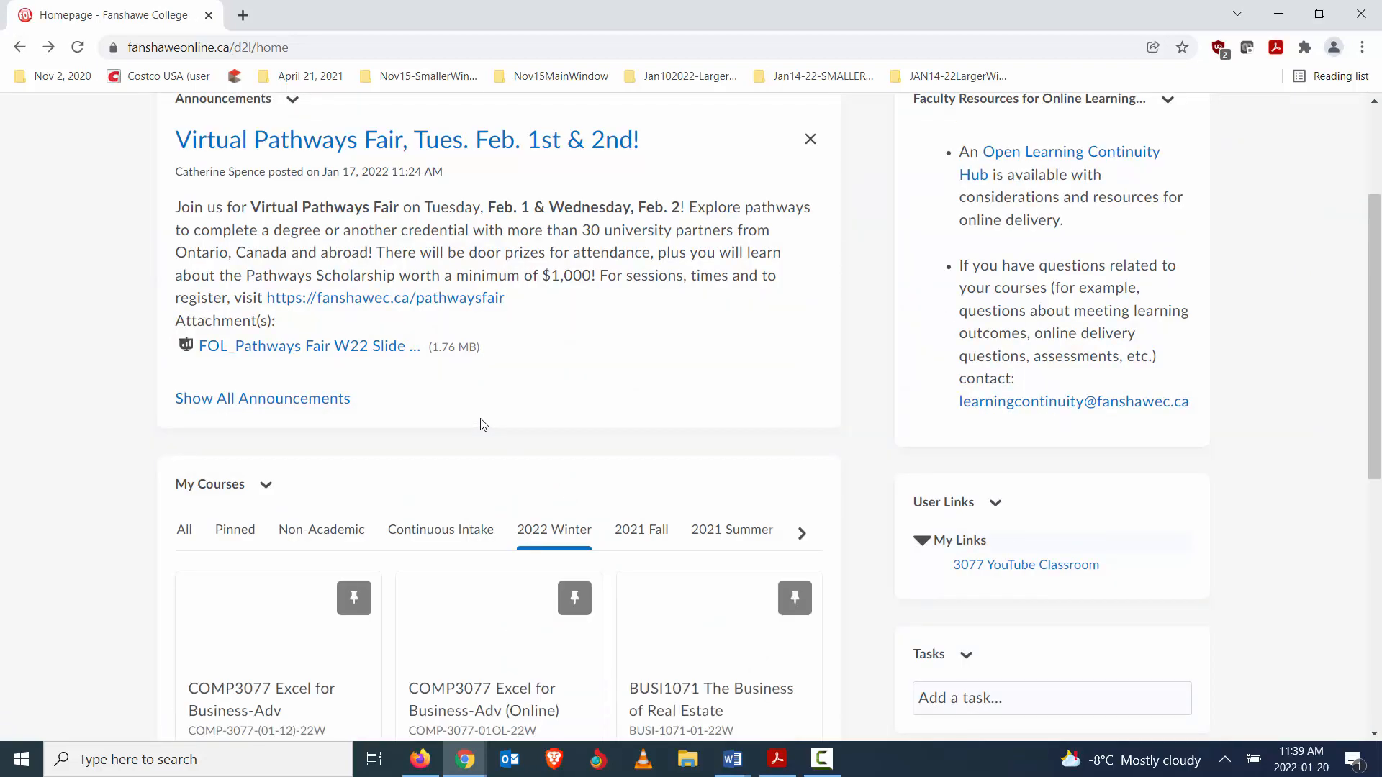
scroll(453, 428, down, 3)
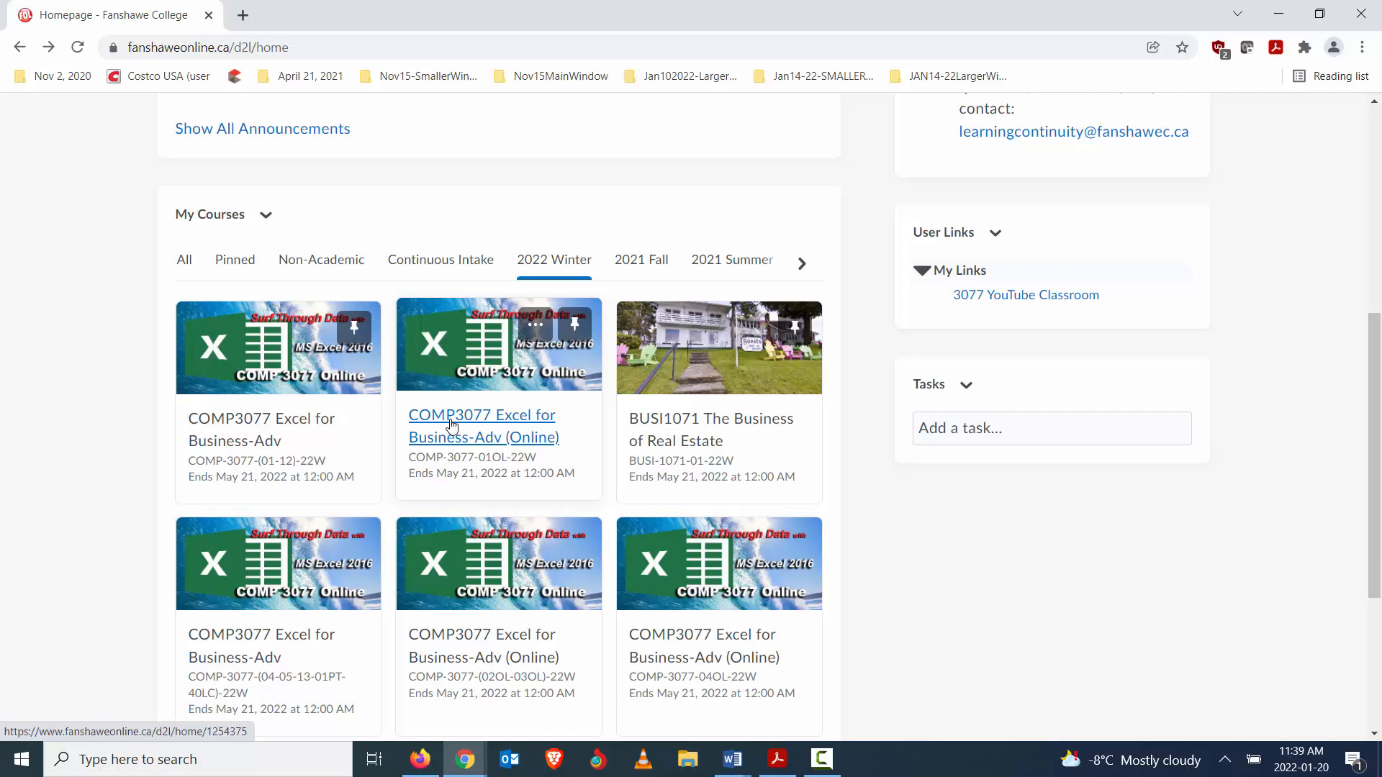
scroll(201, 200, up, 5)
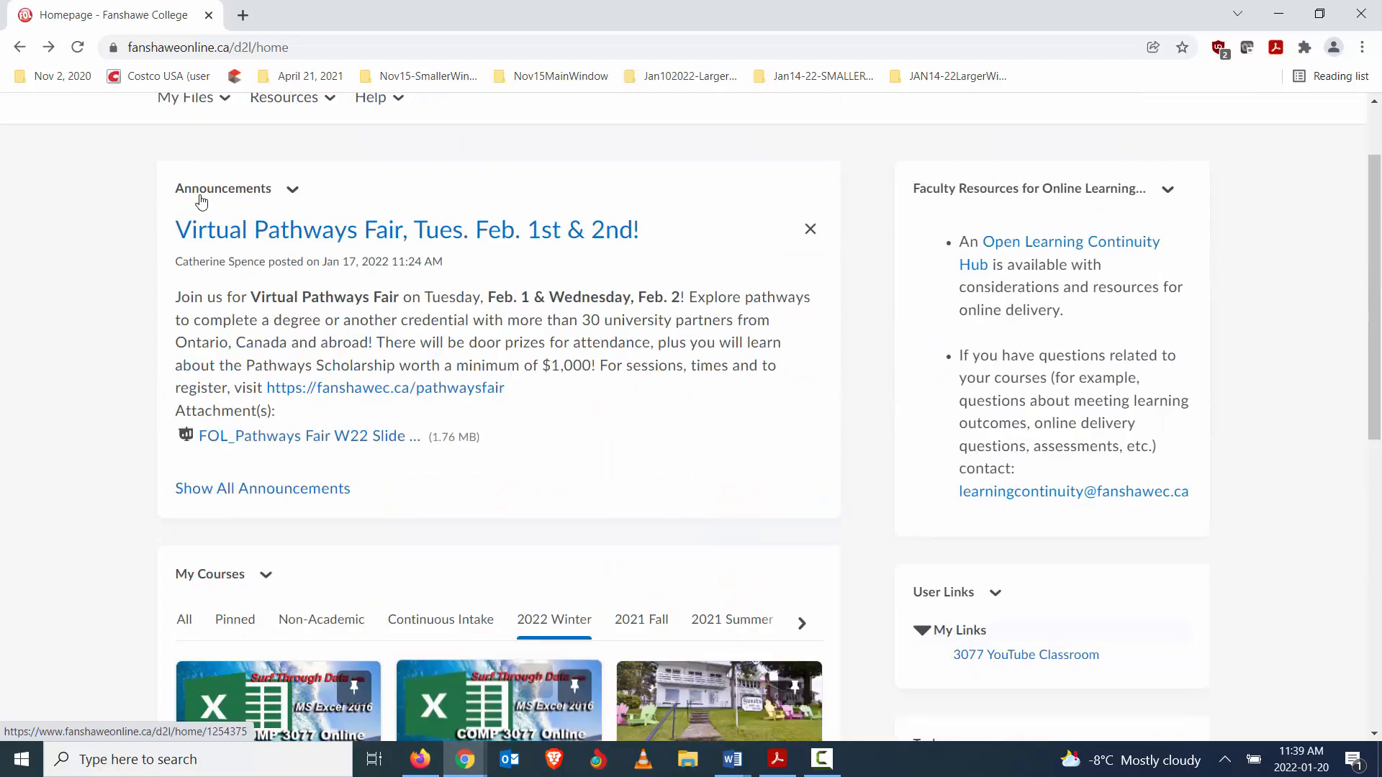
scroll(165, 154, up, 2)
scroll(533, 421, down, 2)
scroll(531, 424, up, 2)
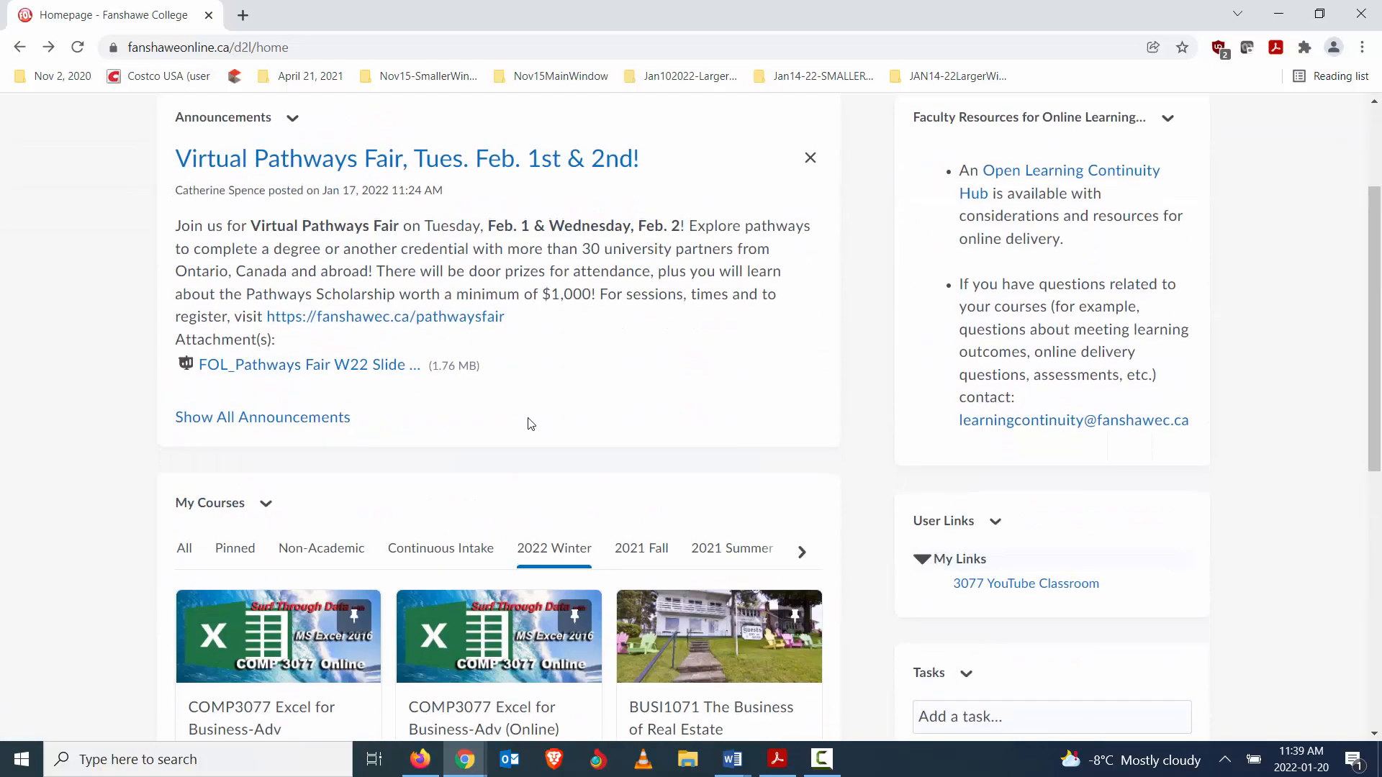
click(13, 50)
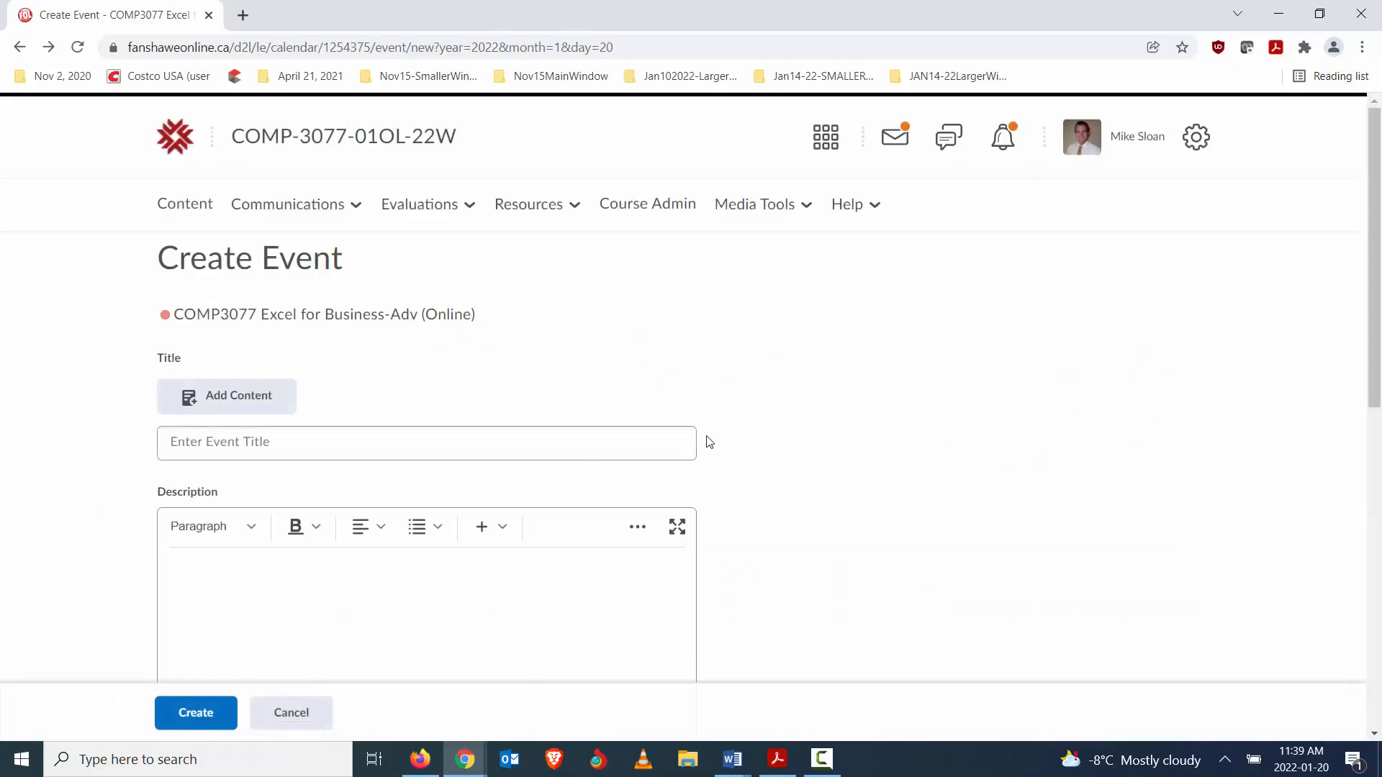
scroll(834, 403, down, 5)
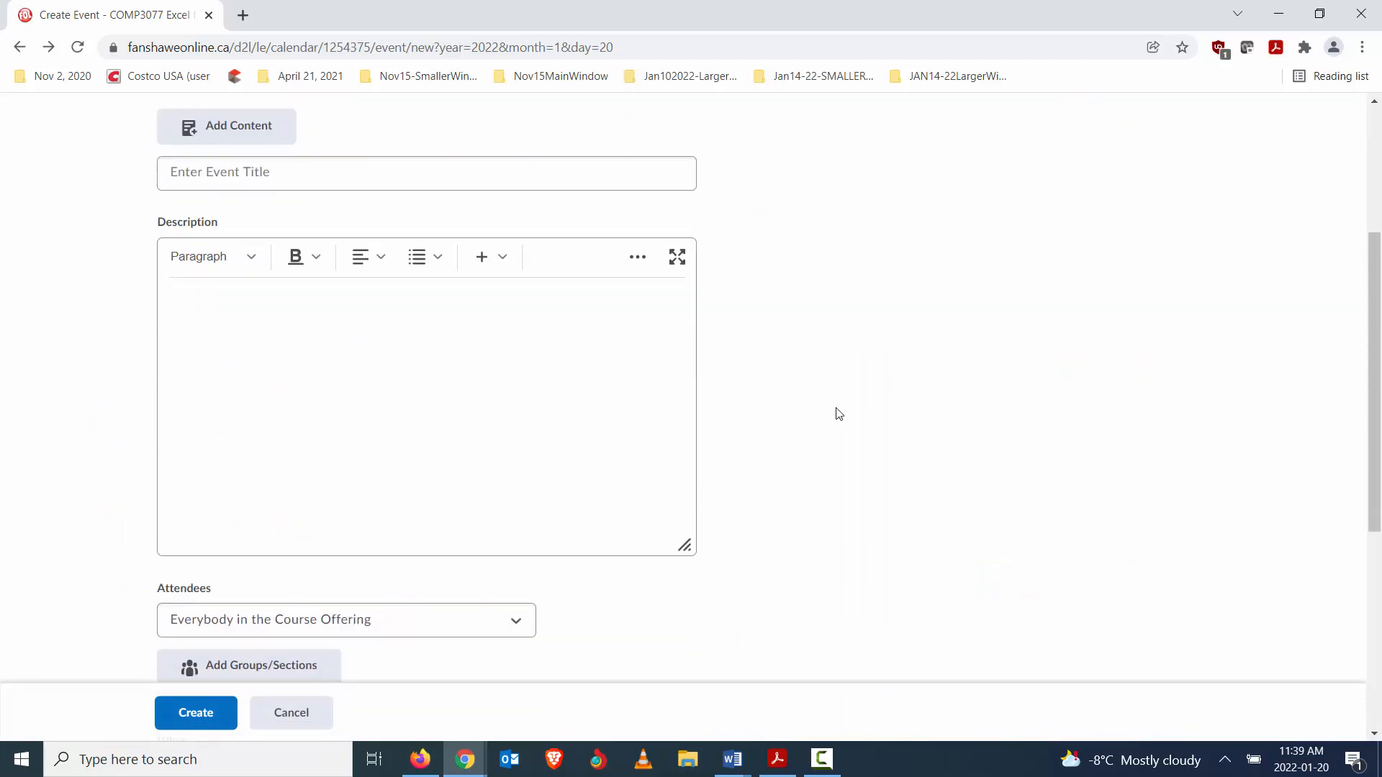
scroll(836, 410, up, 5)
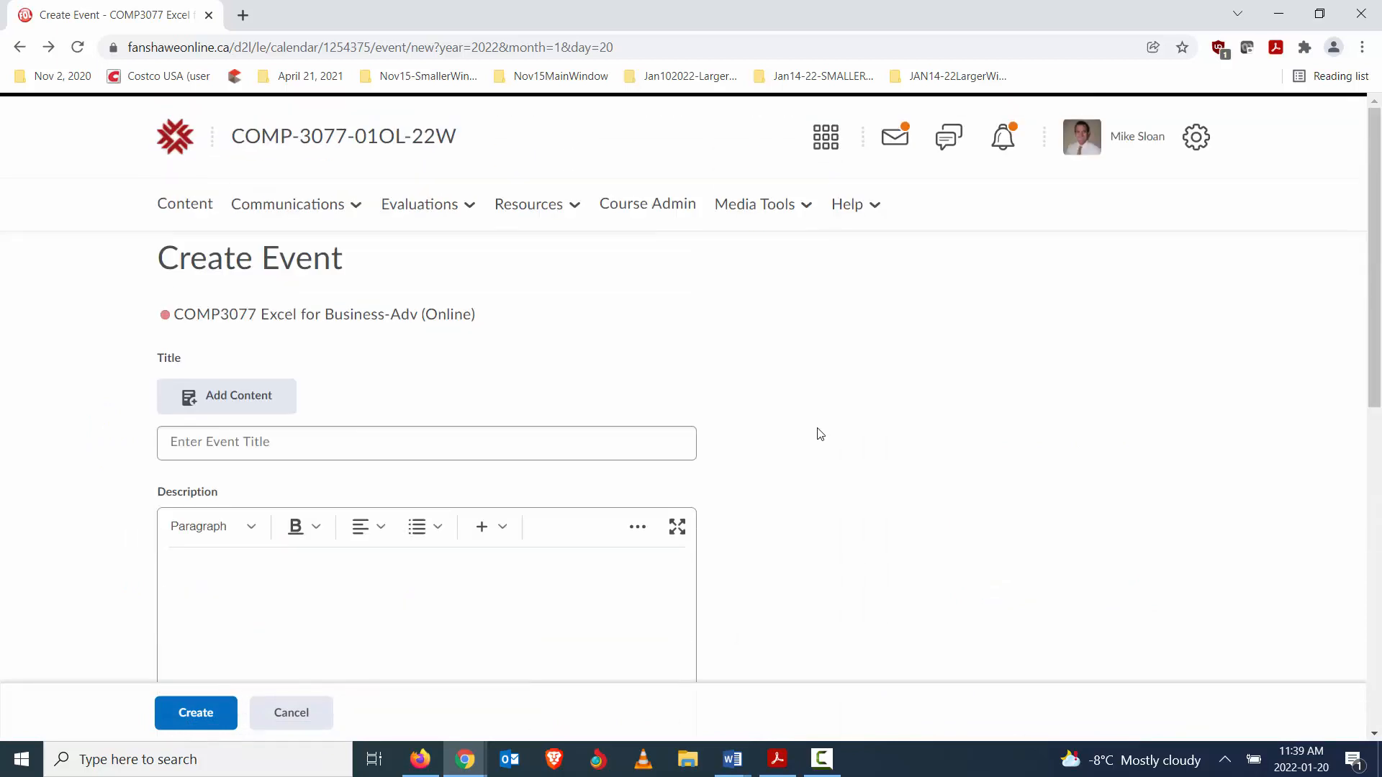
click(184, 142)
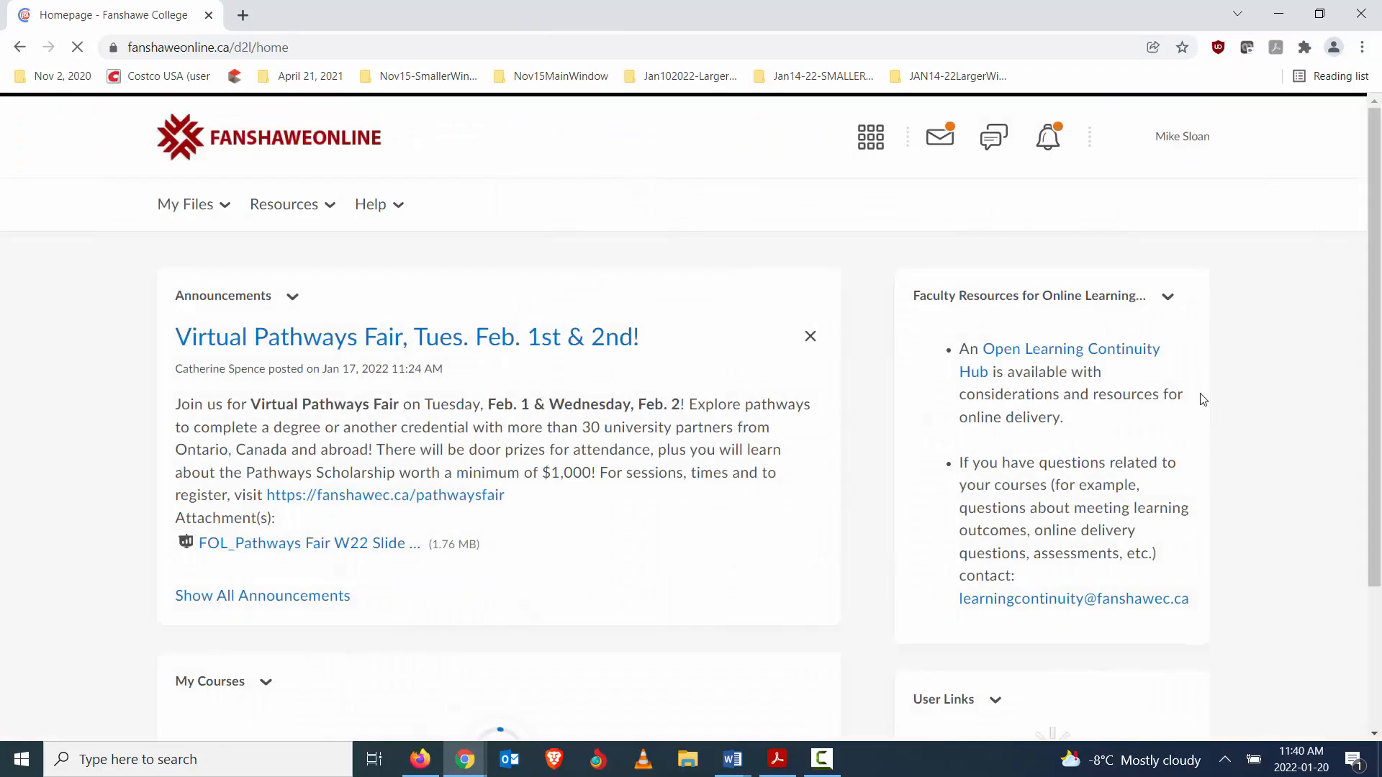
scroll(239, 577, down, 3)
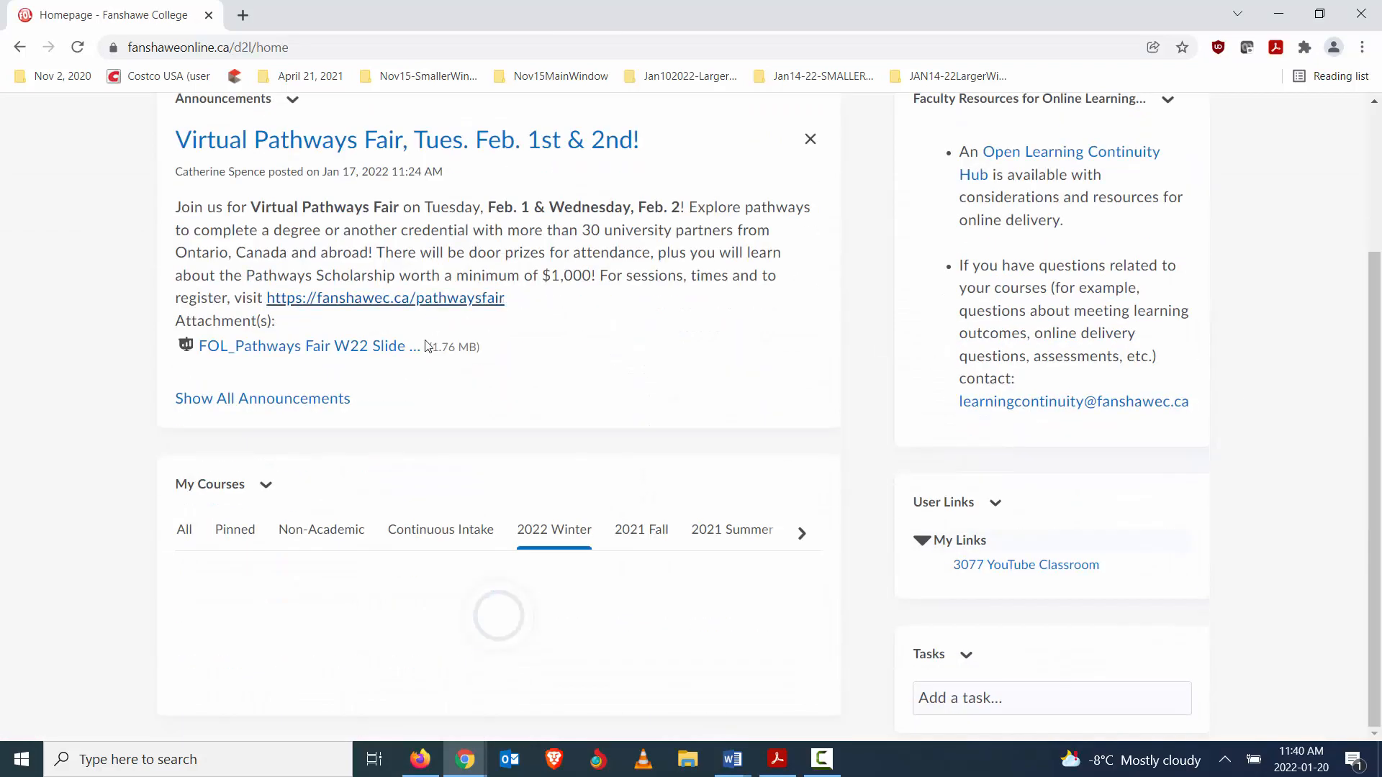
scroll(259, 594, down, 1)
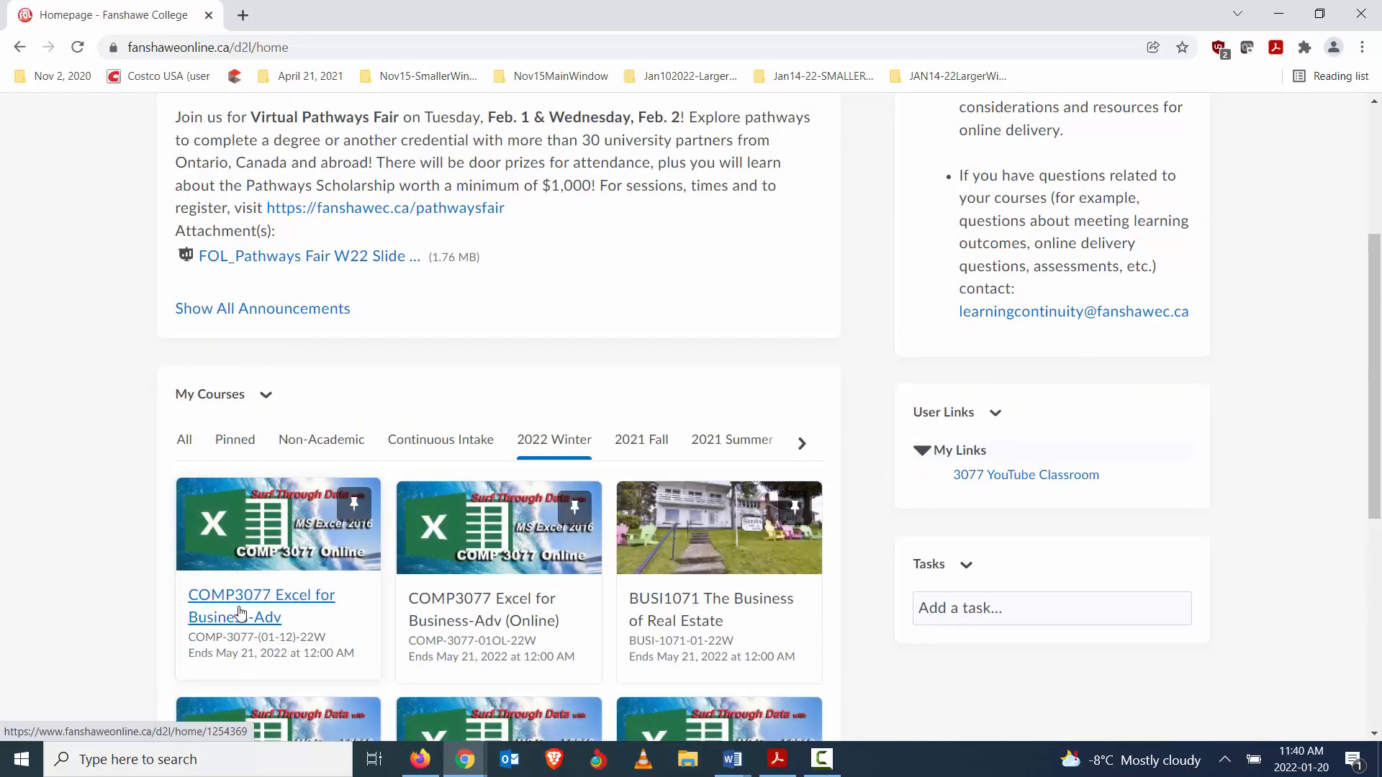
click(246, 597)
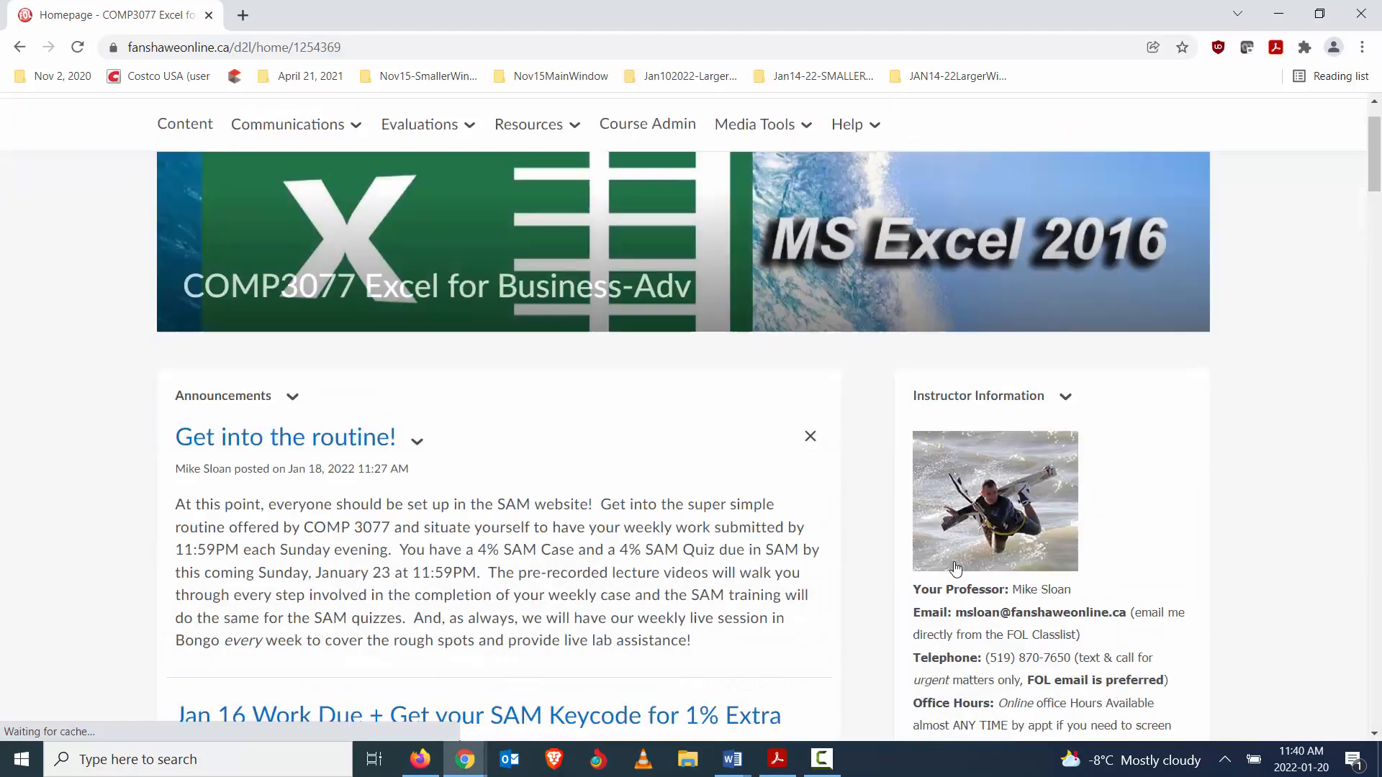
scroll(1084, 494, down, 10)
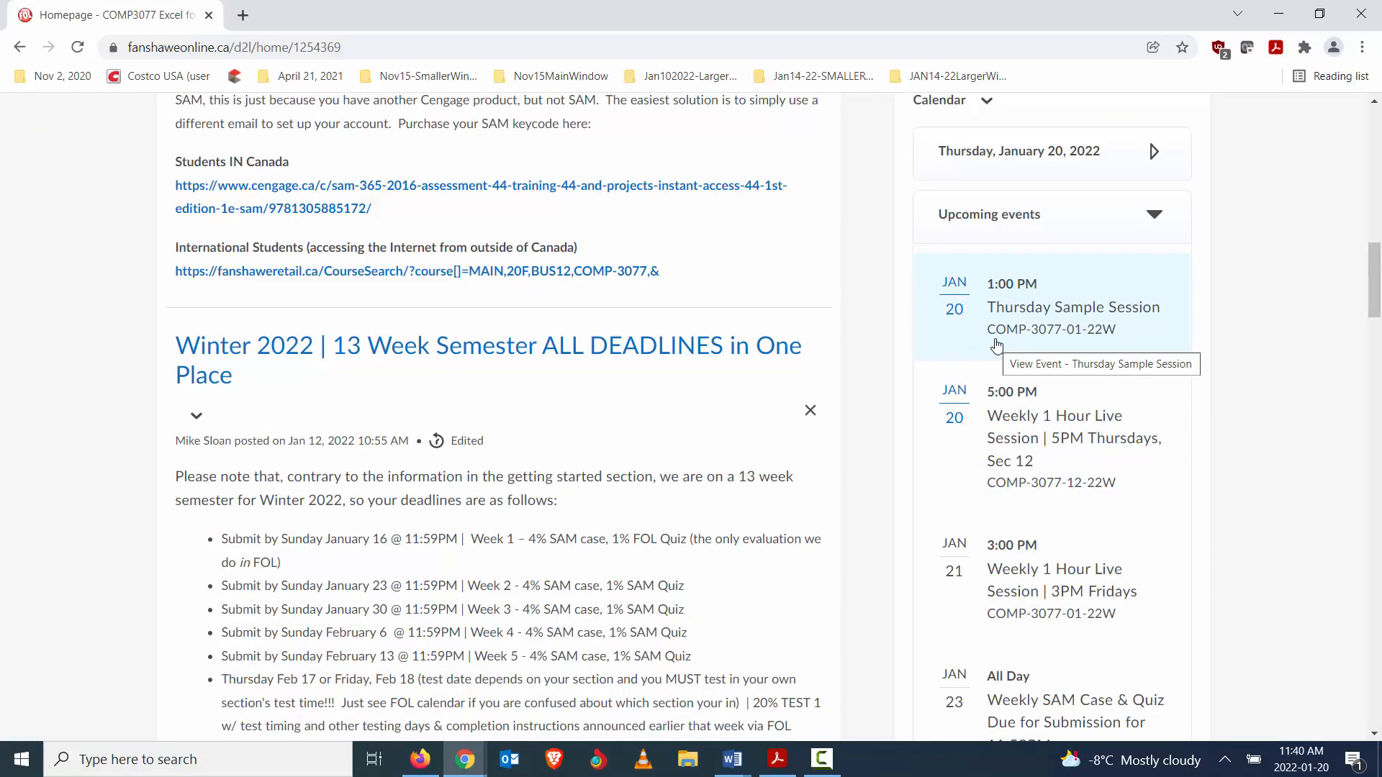
scroll(892, 455, up, 10)
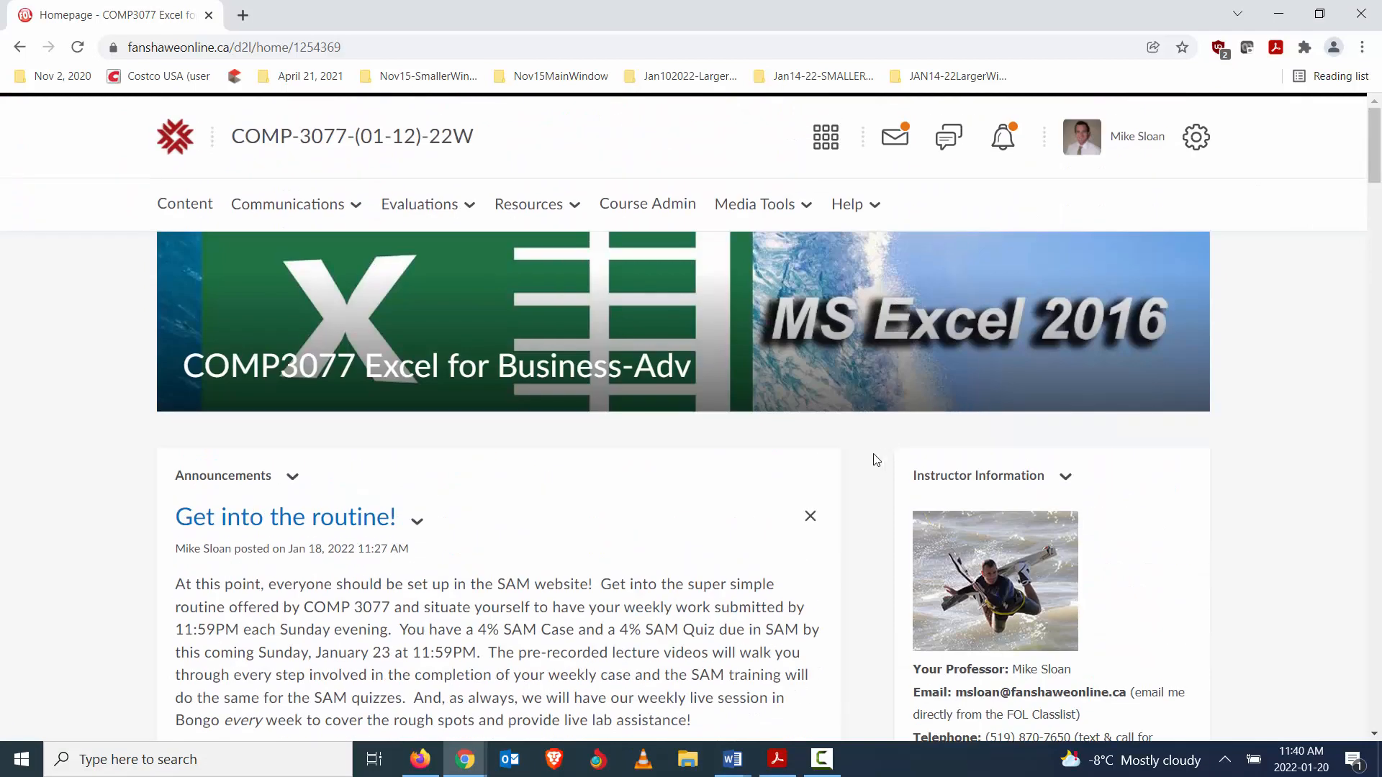